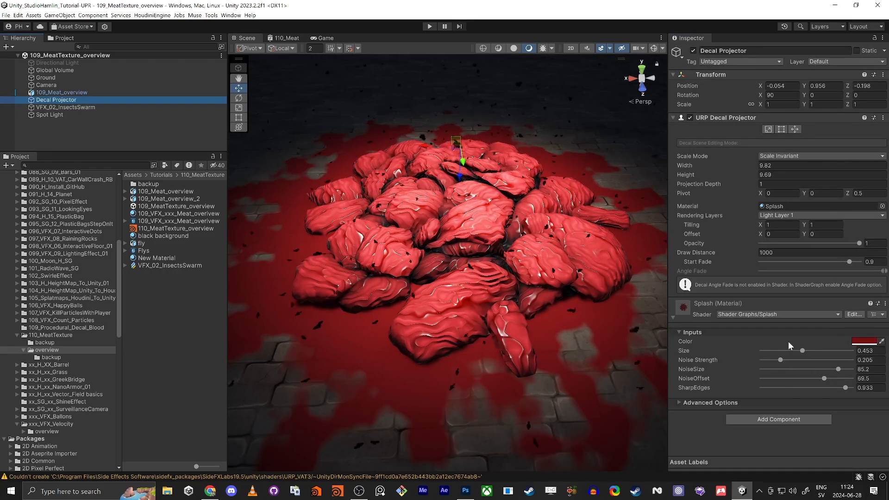
# Set the Splash decal material to Size 0.635, Noise Strength 0.274, NoiseSize 55.8, NoiseOffset 13.6 and SharpEdges 0.537.
pyautogui.moveTo(802, 351); pyautogui.dragTo(776, 385)
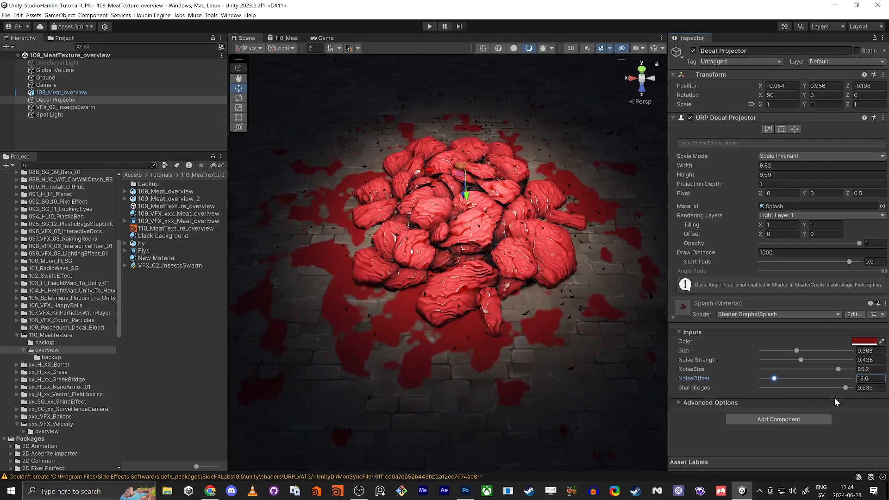
pyautogui.moveTo(846, 388); pyautogui.dragTo(810, 388)
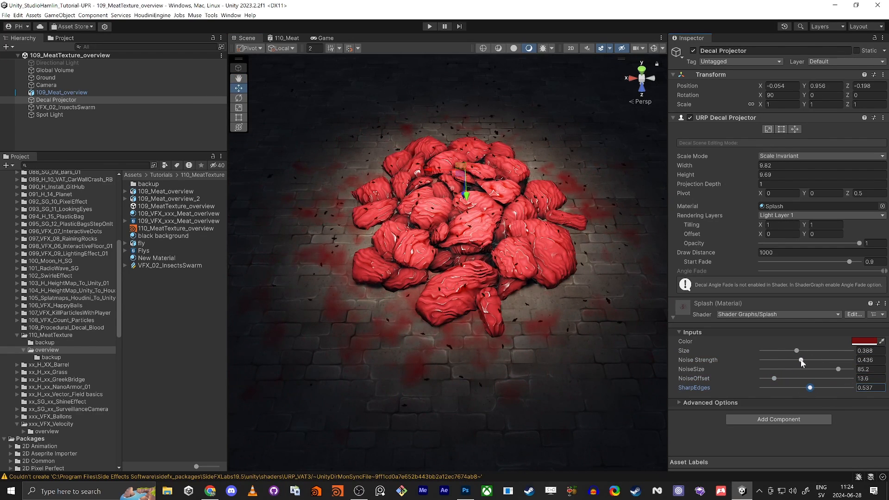
pyautogui.click(804, 351)
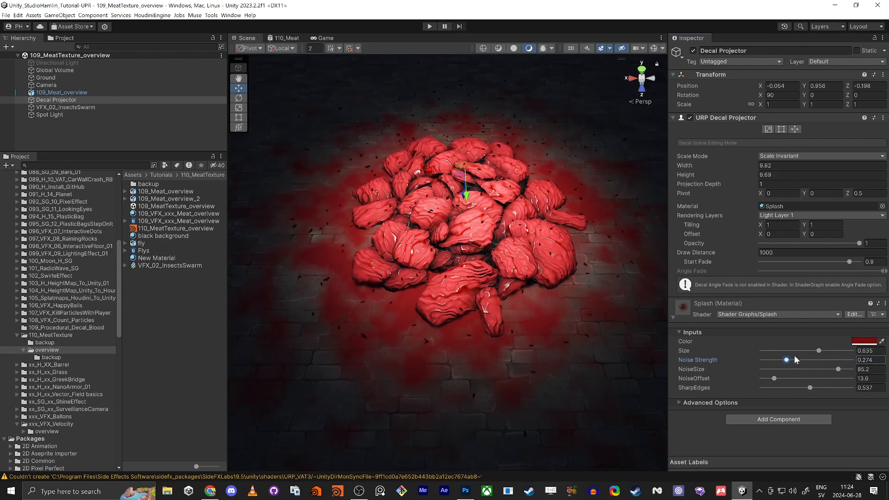
pyautogui.moveTo(834, 369); pyautogui.dragTo(809, 370)
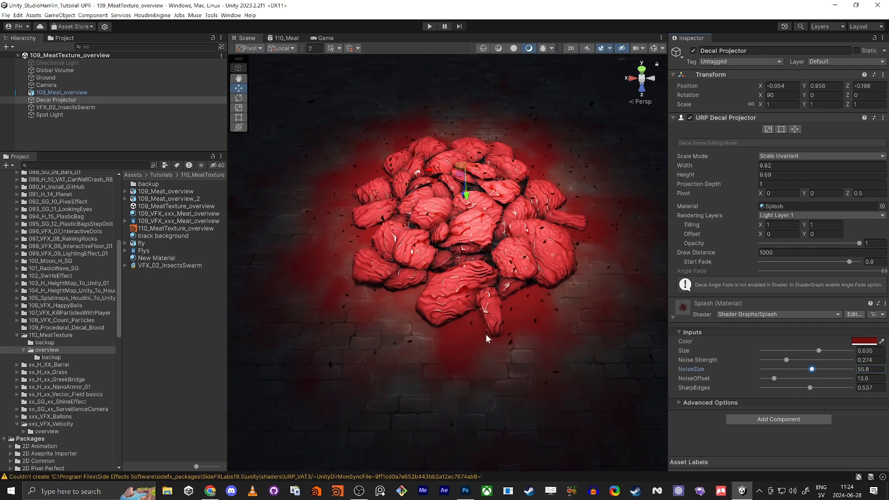
# Examine the blood decal around the meat pile from close up, low and raised viewing angles.
pyautogui.scroll(3, 487, 339)
pyautogui.keyDown('alt'); pyautogui.moveTo(487, 338); pyautogui.dragTo(490, 278); pyautogui.keyUp('alt')
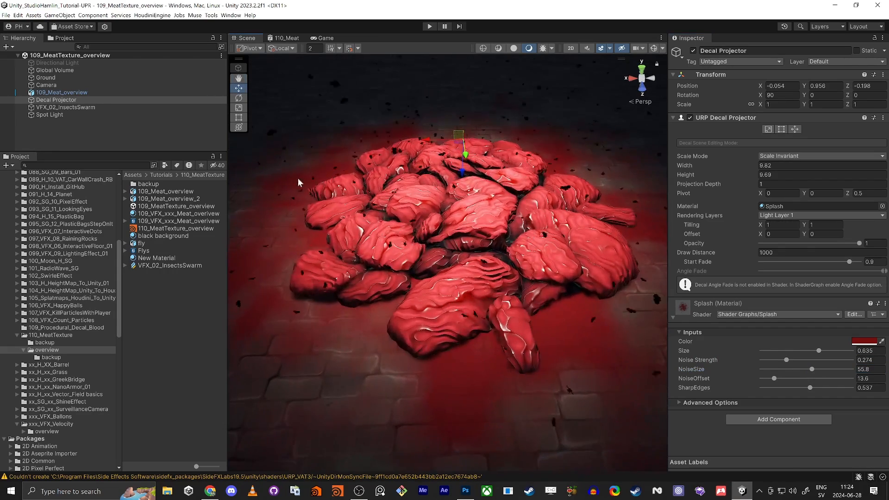
pyautogui.keyDown('alt'); pyautogui.moveTo(299, 182); pyautogui.dragTo(472, 218); pyautogui.keyUp('alt')
pyautogui.moveTo(454, 314)
pyautogui.mouseDown(button='right')
pyautogui.moveTo(459, 351)
pyautogui.moveTo(460, 317)
pyautogui.mouseUp(button='right')
pyautogui.press('w')
pyautogui.press('s')
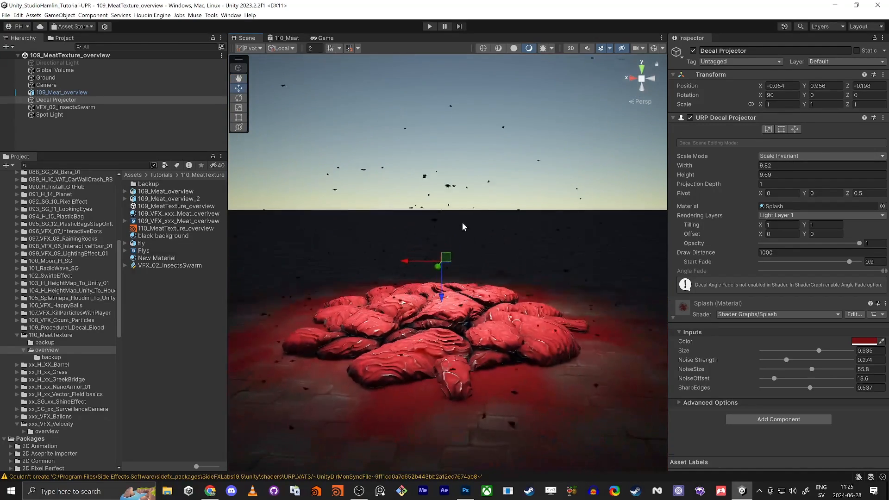
pyautogui.moveTo(451, 272); pyautogui.dragTo(482, 347, button='right')
pyautogui.press('w')
pyautogui.press('s')
pyautogui.press('w')
pyautogui.press('s')
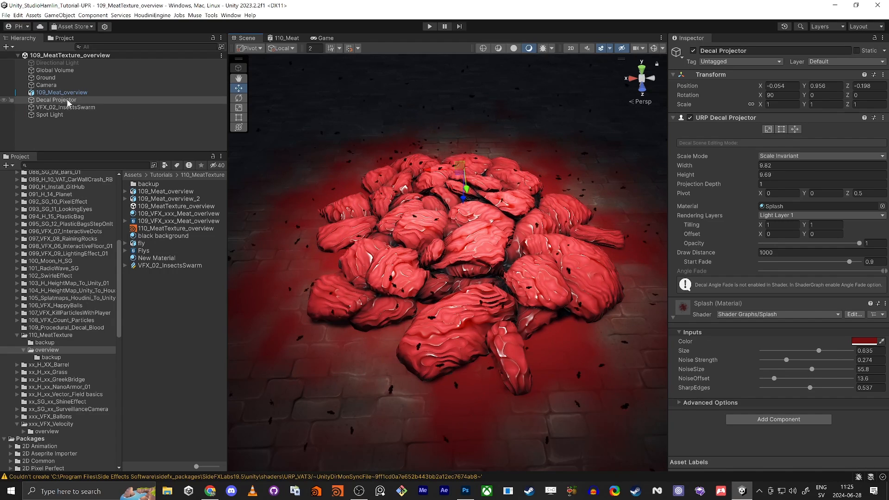
# Review the rendering layer options of the Decal Projector without changing them, and clear the selection.
pyautogui.click(56, 100)
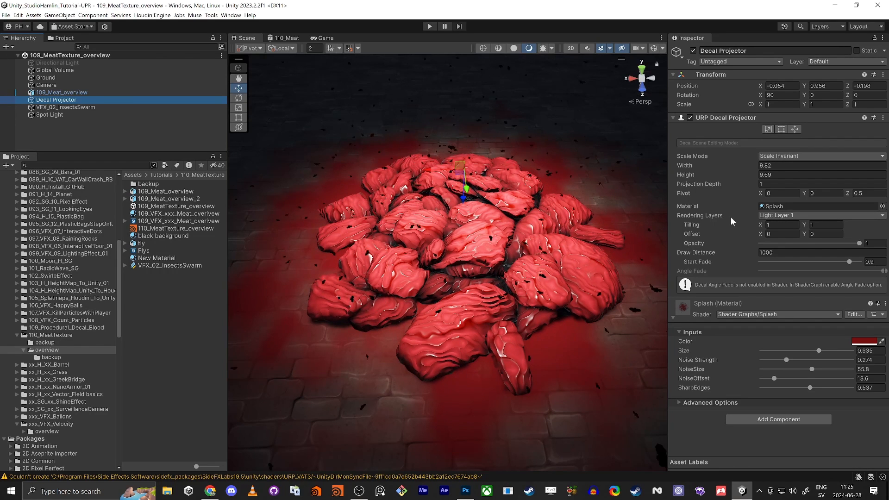
pyautogui.moveTo(735, 217)
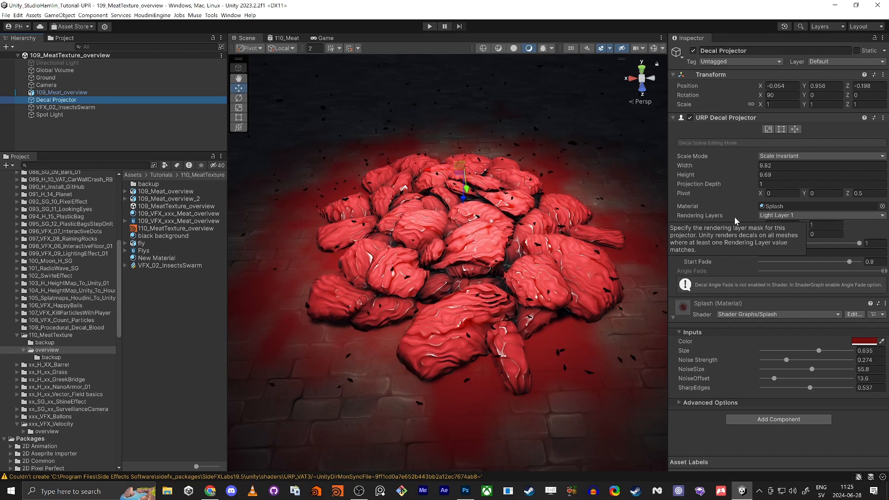
pyautogui.click(780, 216)
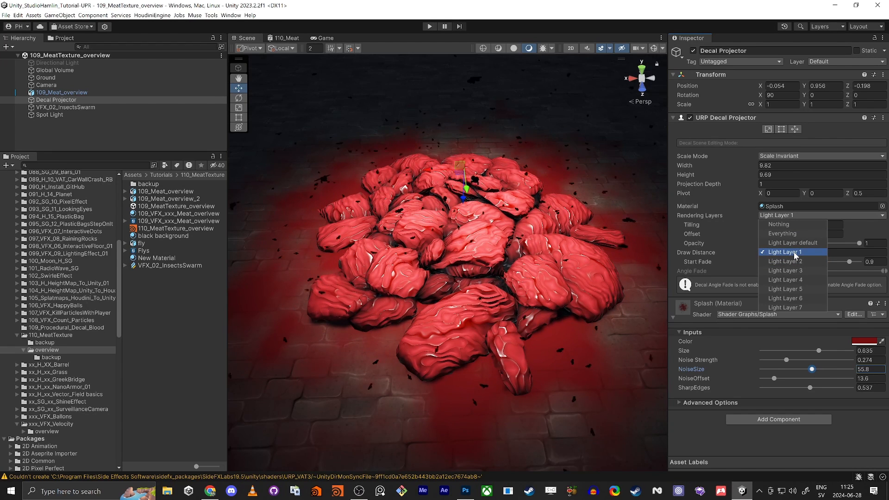
pyautogui.click(69, 130)
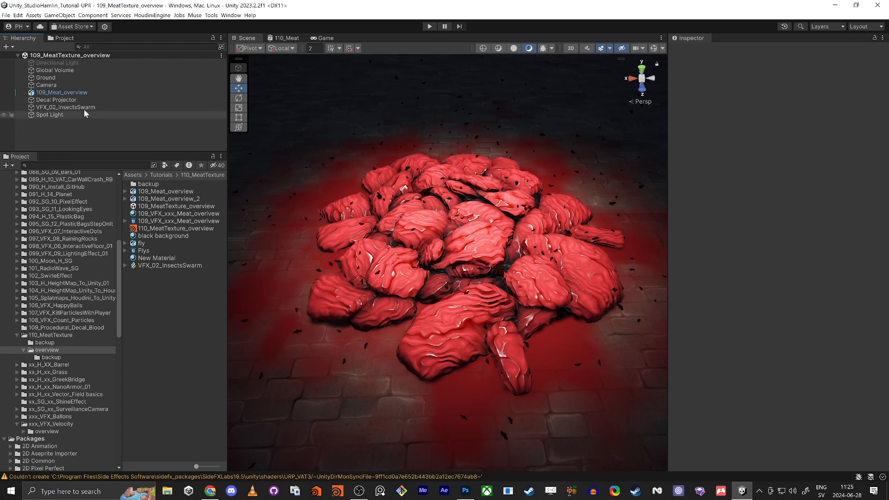
# Toggle Light Layer 1 on and off in the rendering layer mask of the 109_Meat_overview mesh.
pyautogui.click(62, 93)
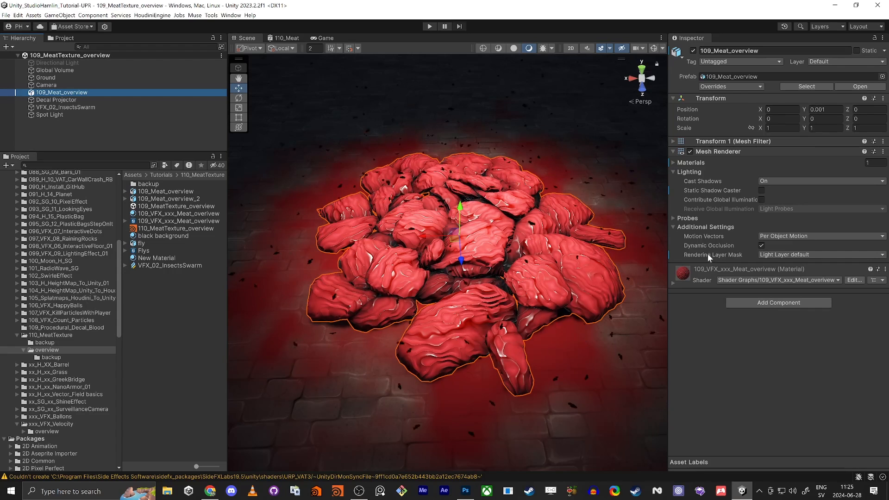
pyautogui.click(774, 255)
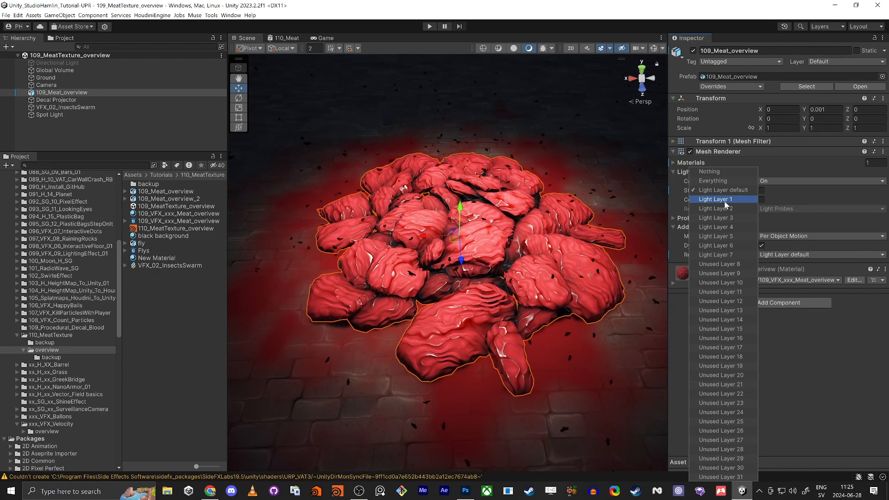
pyautogui.click(719, 200)
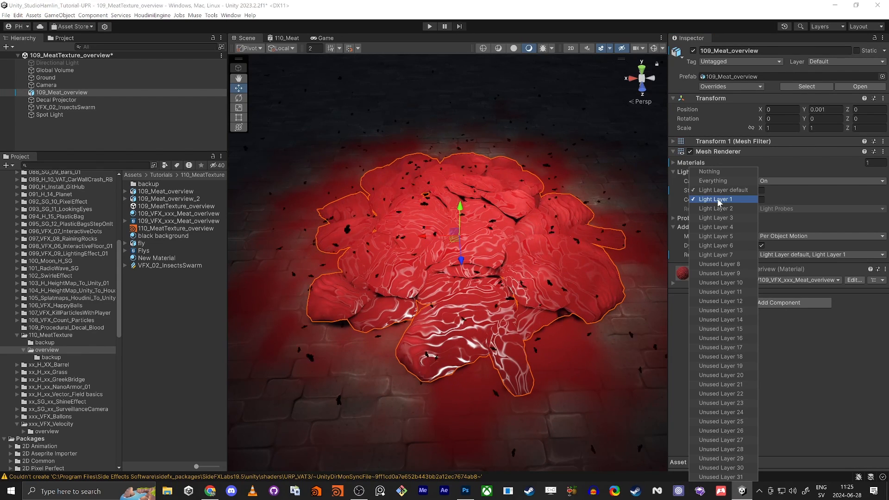
pyautogui.click(718, 200)
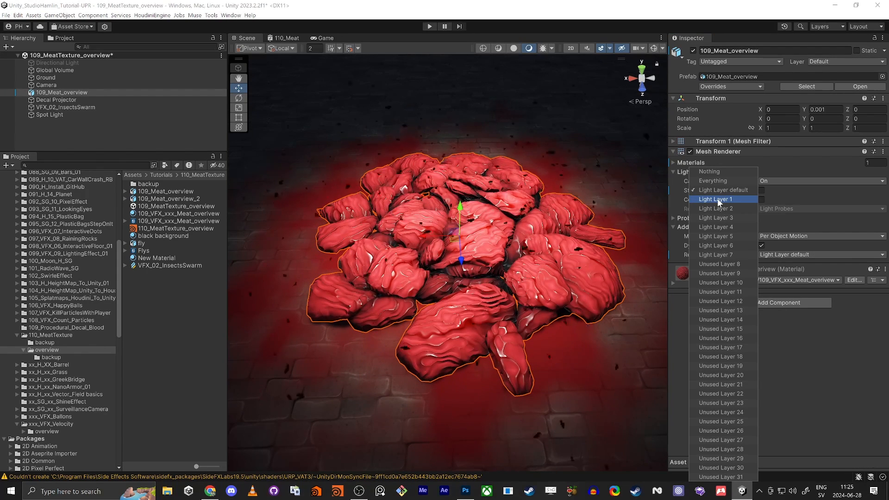
# Review the rendering layer mask options of the Ground plane's Mesh Renderer.
pyautogui.click(51, 77)
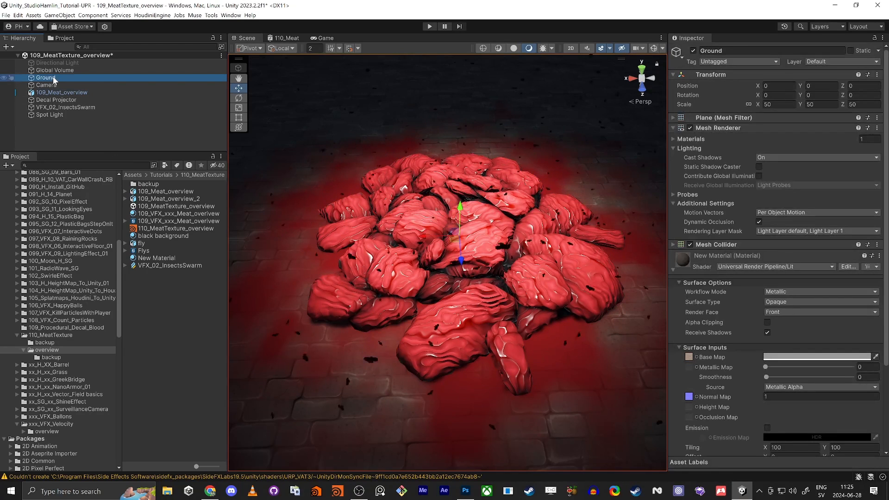
pyautogui.click(788, 229)
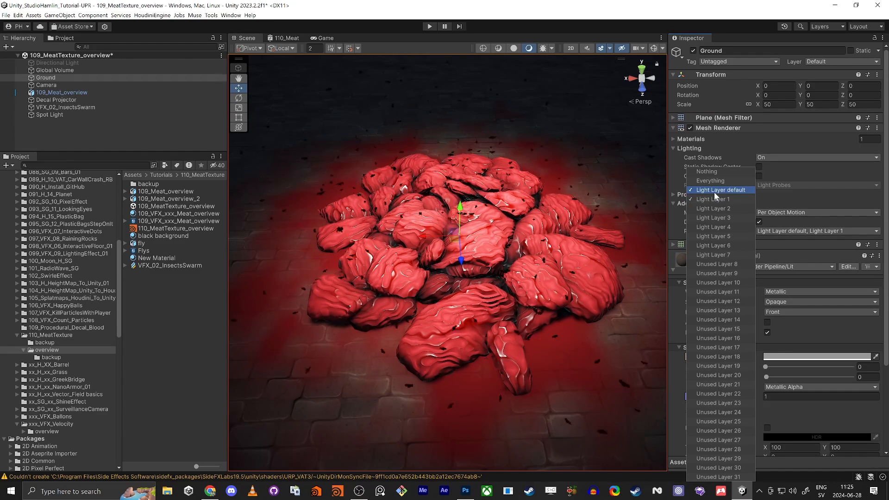
# Toggle Light Layer 1 on and off in the Spot Light's rendering layers, and clear the selection.
pyautogui.click(45, 114)
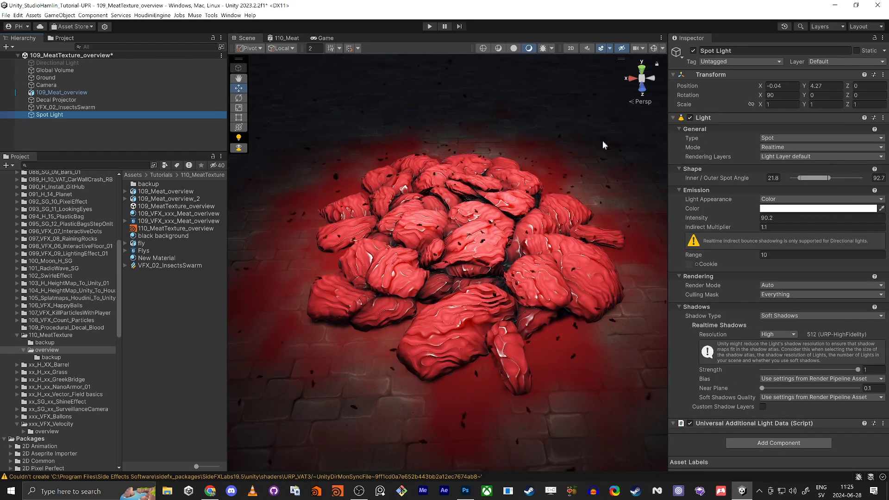
pyautogui.click(838, 157)
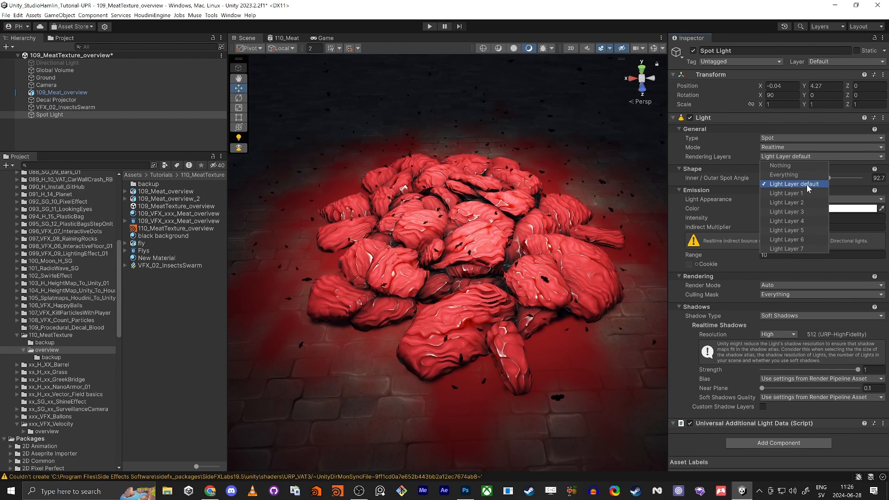
pyautogui.click(786, 194)
pyautogui.click(786, 193)
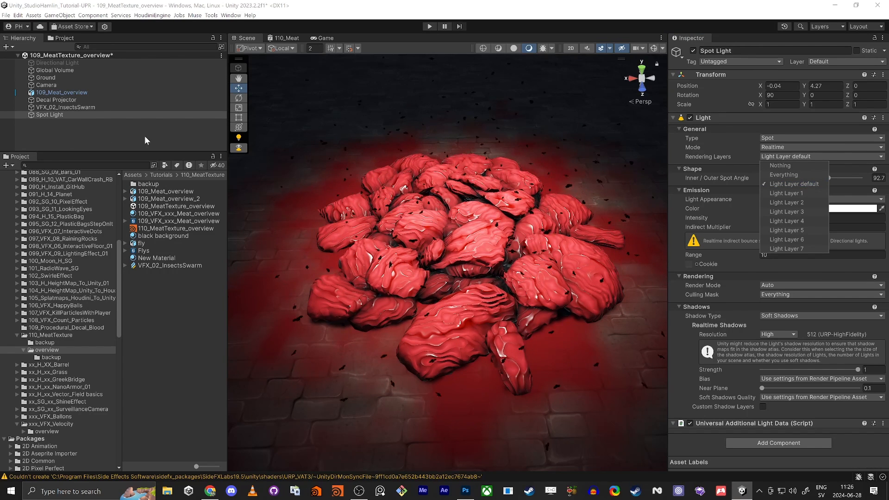
pyautogui.click(90, 134)
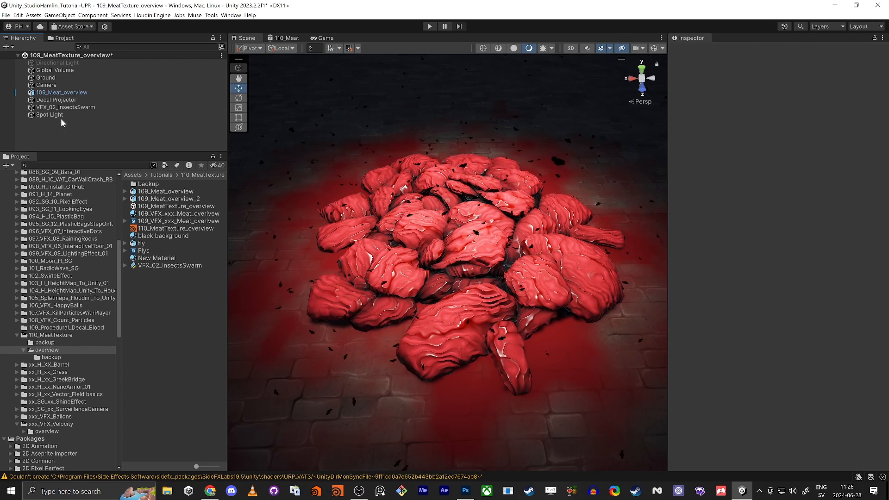
# Toggle Light Layer 1 off and back on in the Ground plane's rendering layer mask.
pyautogui.click(56, 78)
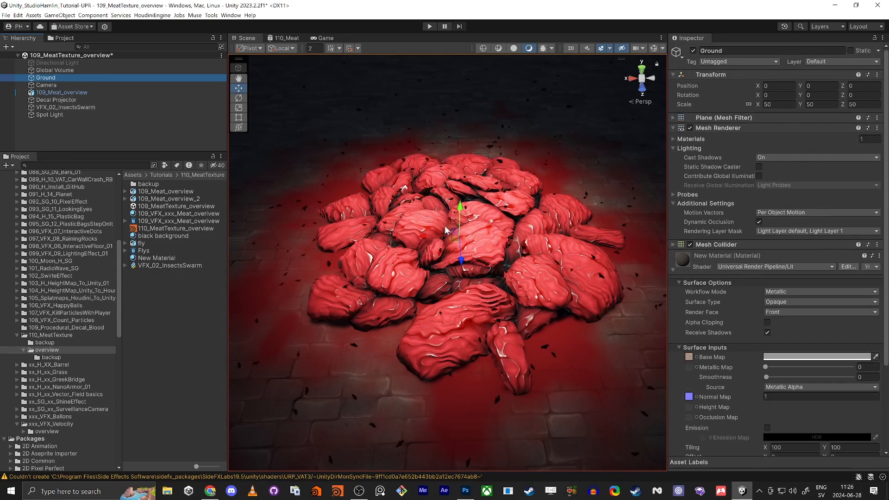
pyautogui.click(778, 231)
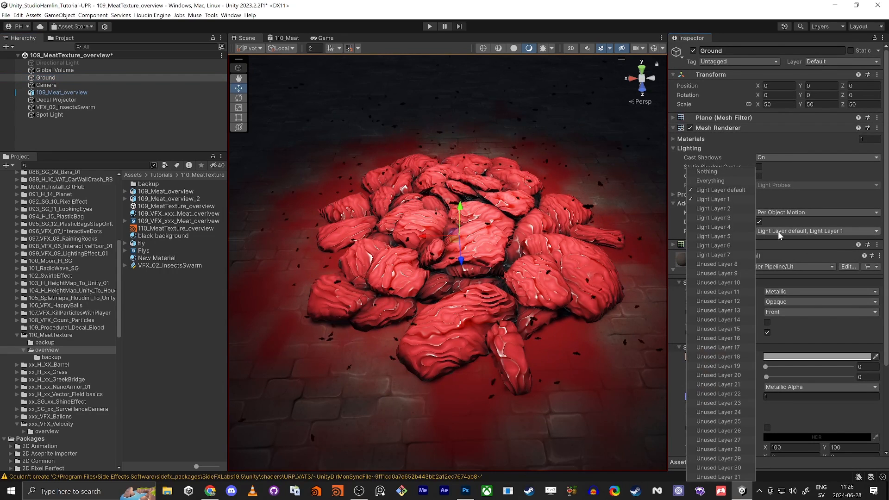
pyautogui.click(711, 199)
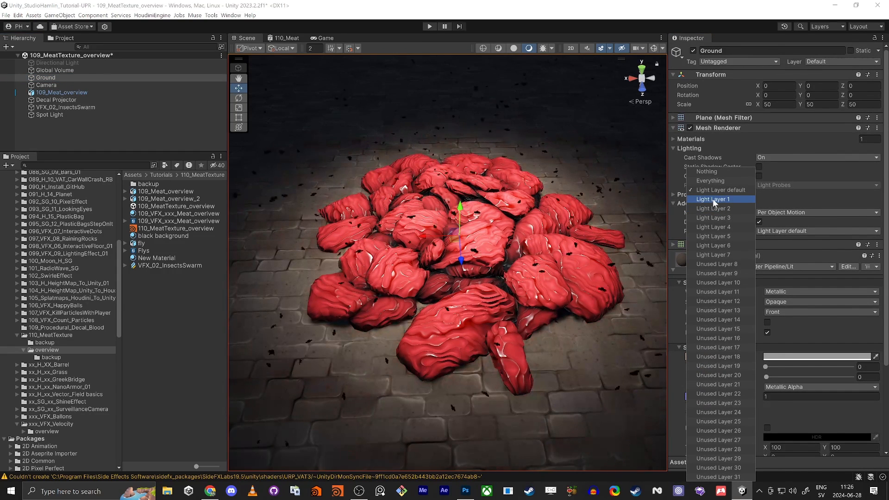
pyautogui.click(712, 199)
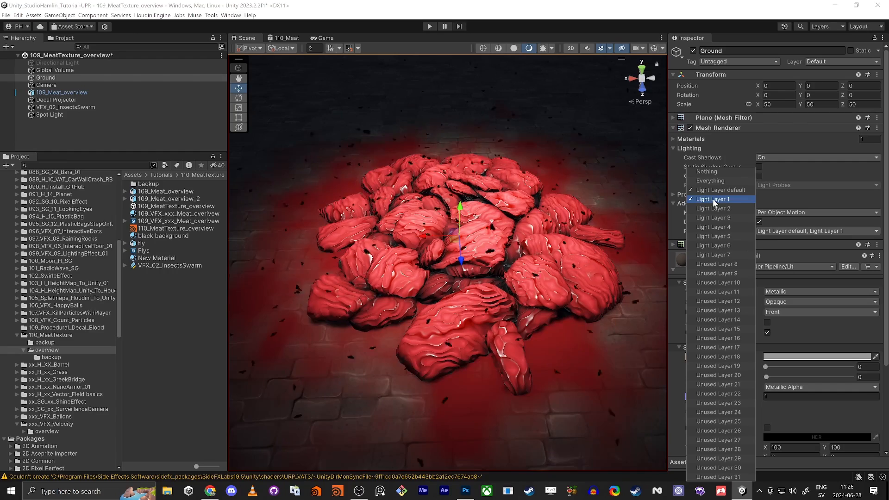
pyautogui.click(501, 222)
# Add Light Layer 1 to the rendering layer mask of VFX_02_InsectsSwarm and check the decal on the flies.
pyautogui.moveTo(481, 222); pyautogui.dragTo(474, 262, button='right')
pyautogui.press('w')
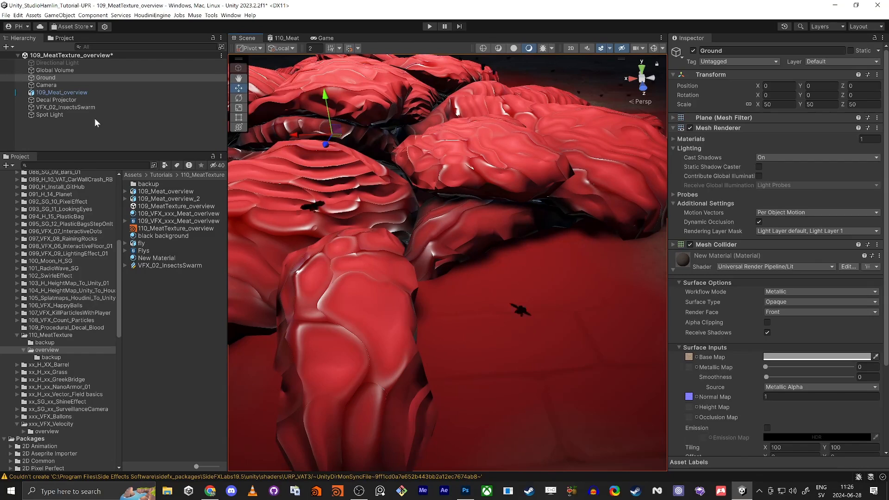
pyautogui.click(88, 107)
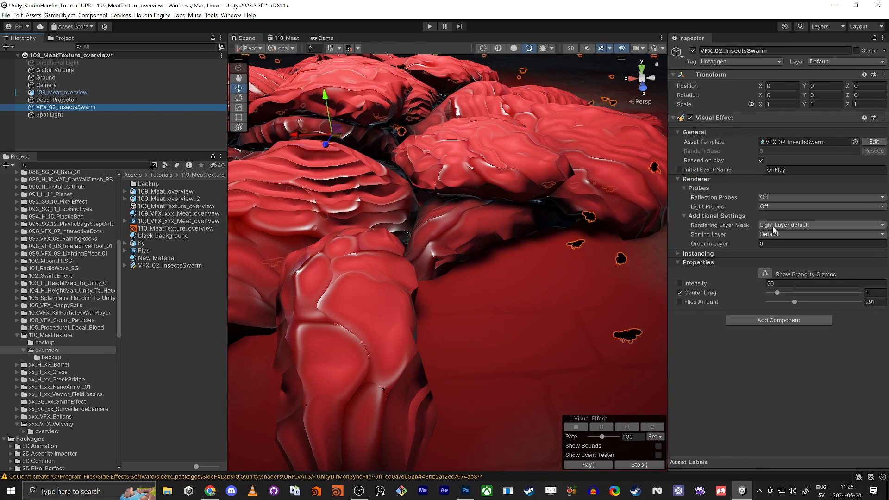
pyautogui.click(772, 226)
pyautogui.click(726, 199)
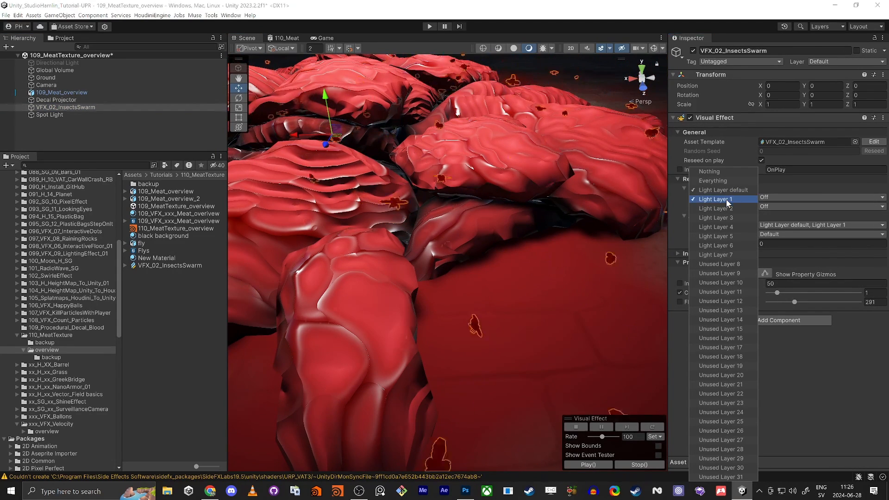
pyautogui.moveTo(524, 261); pyautogui.dragTo(565, 277, button='right')
pyautogui.press('s')
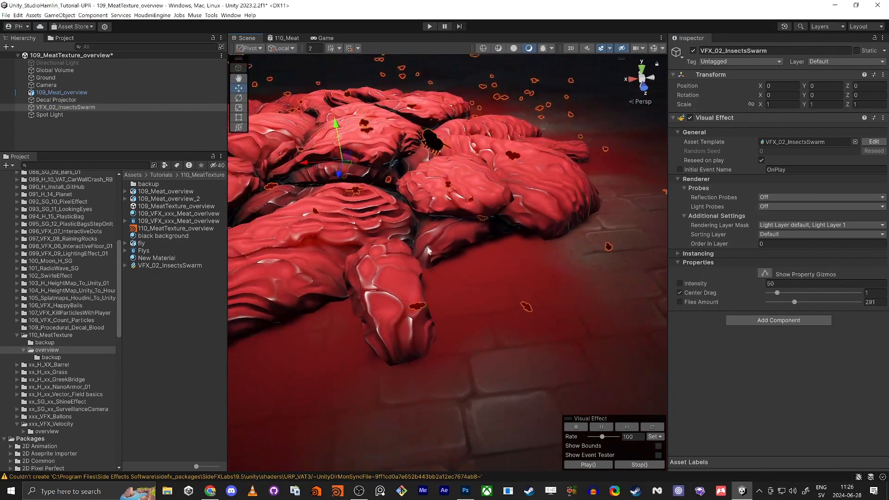
pyautogui.click(122, 140)
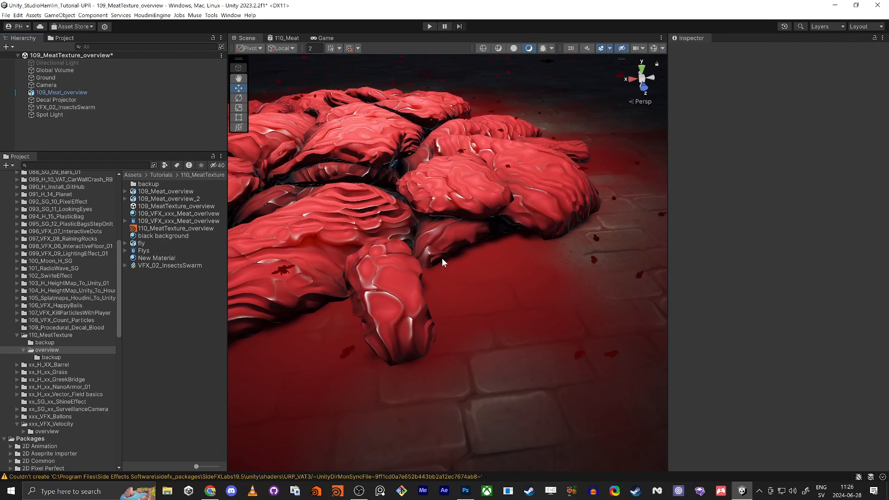
# Remove Light Layer 1 from the rendering layer mask of VFX_02_InsectsSwarm and clear the selection.
pyautogui.click(67, 108)
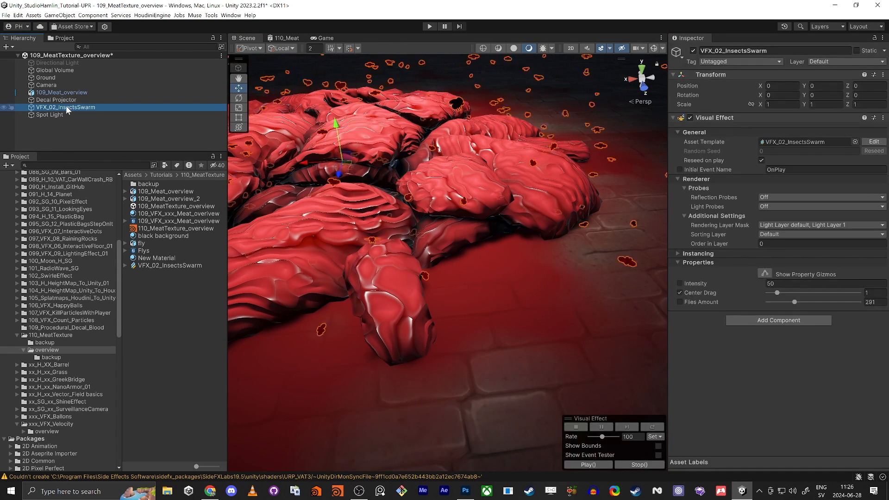
pyautogui.click(804, 225)
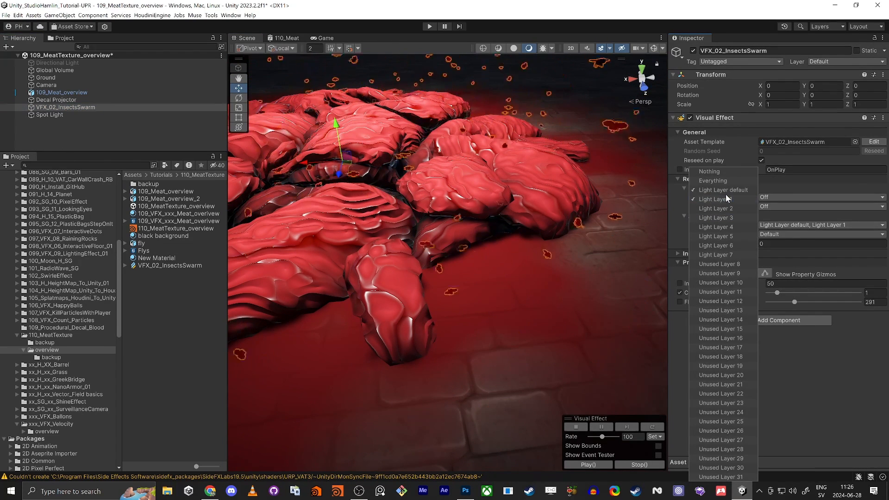
pyautogui.click(115, 137)
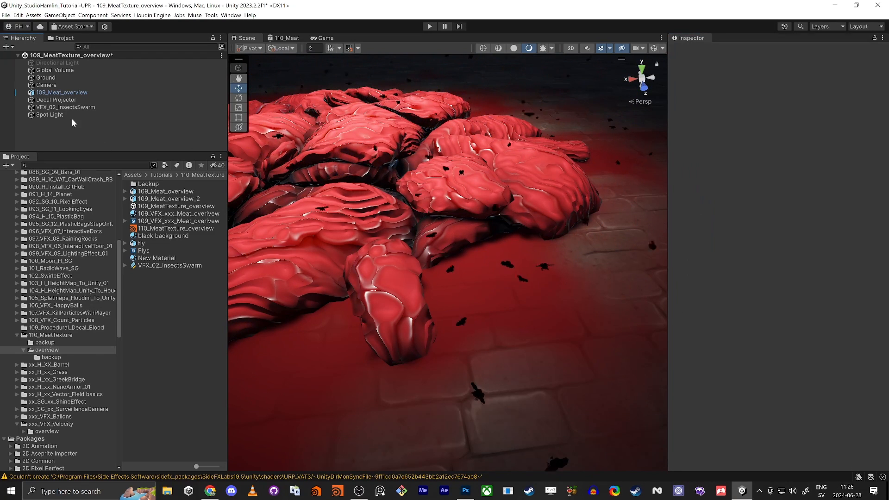
# Review the Decal Projector's rendering layer options, clear the selection, and view the whole meat pile with its blood splash.
pyautogui.click(58, 100)
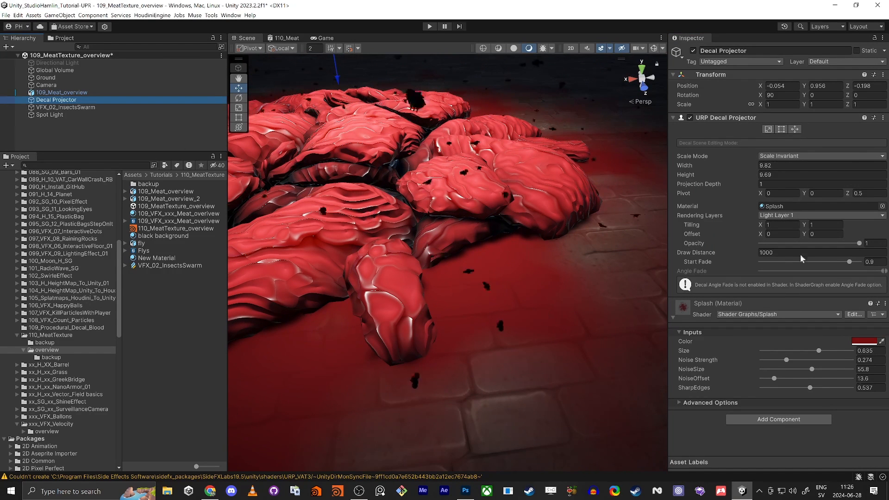
pyautogui.click(785, 215)
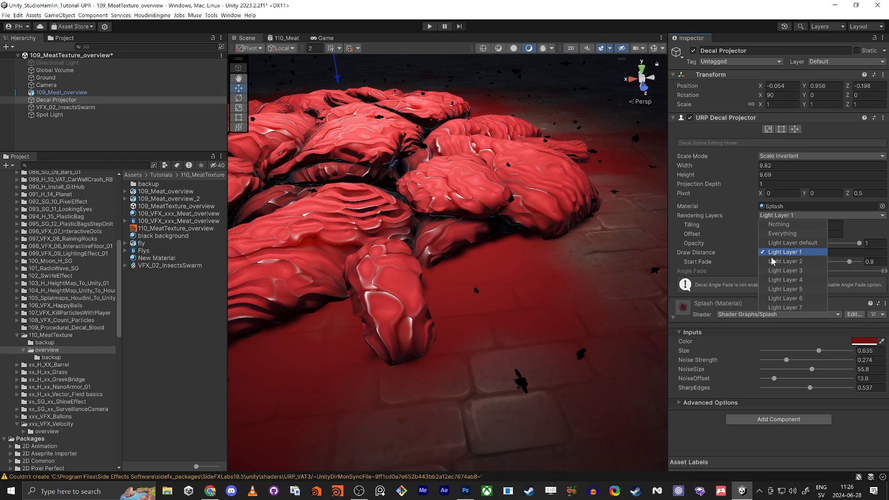
pyautogui.click(90, 130)
pyautogui.moveTo(481, 245); pyautogui.dragTo(427, 288, button='right')
pyautogui.press('s')
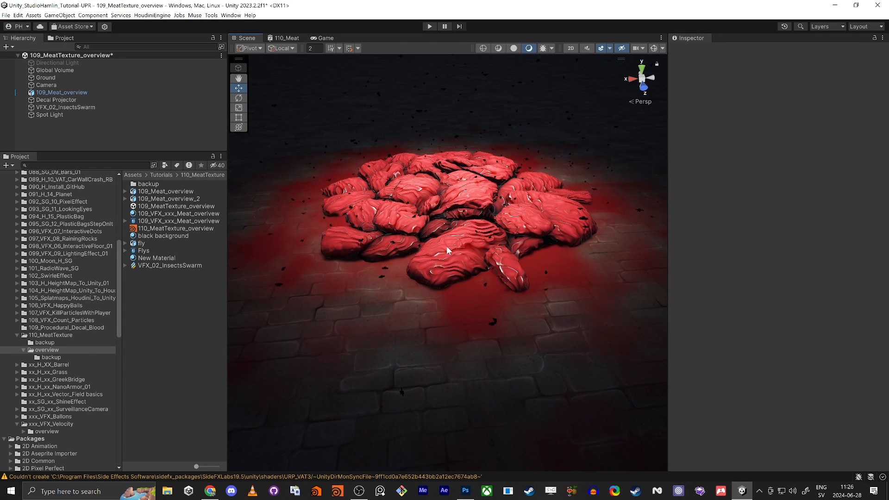
pyautogui.moveTo(453, 185); pyautogui.dragTo(447, 250, button='right')
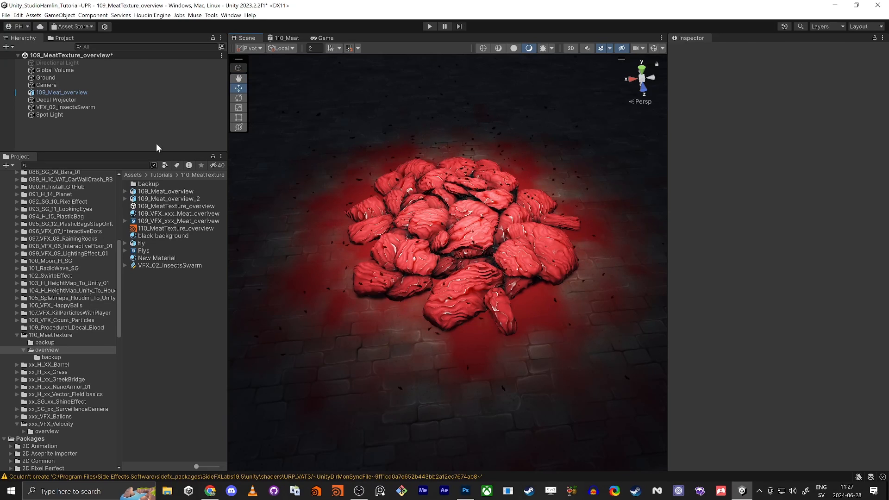
# Open the Graphics project settings and inspect the default render pipeline asset URP-HighFidelity.
pyautogui.click(18, 15)
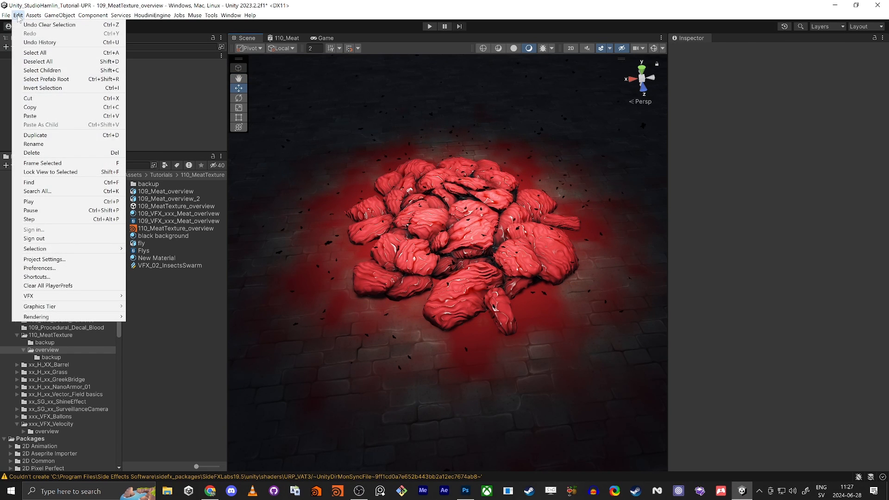
pyautogui.click(81, 257)
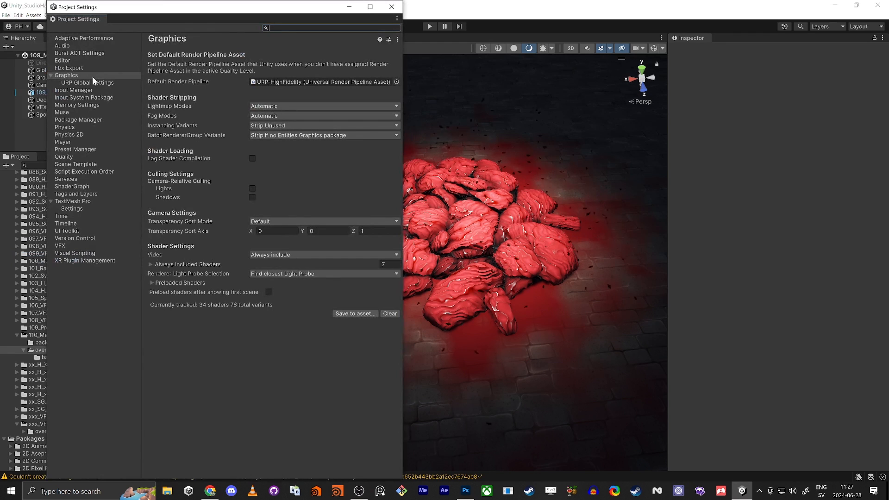
pyautogui.click(72, 76)
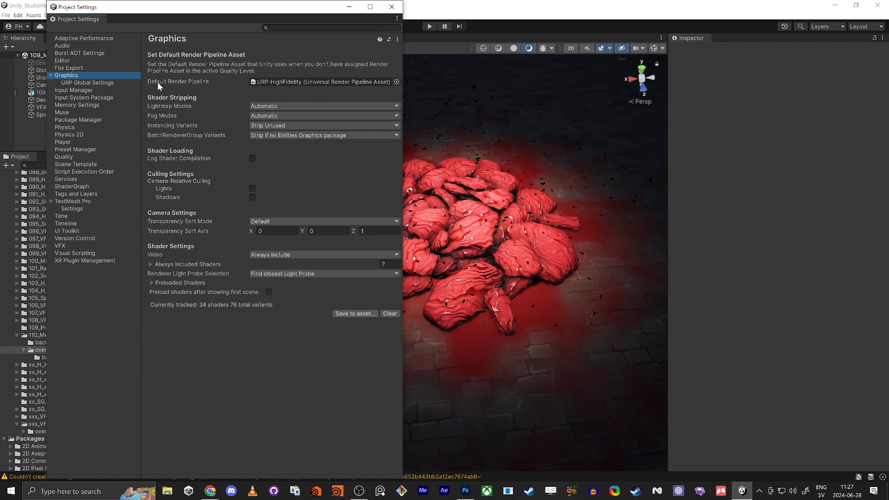
pyautogui.click(279, 80)
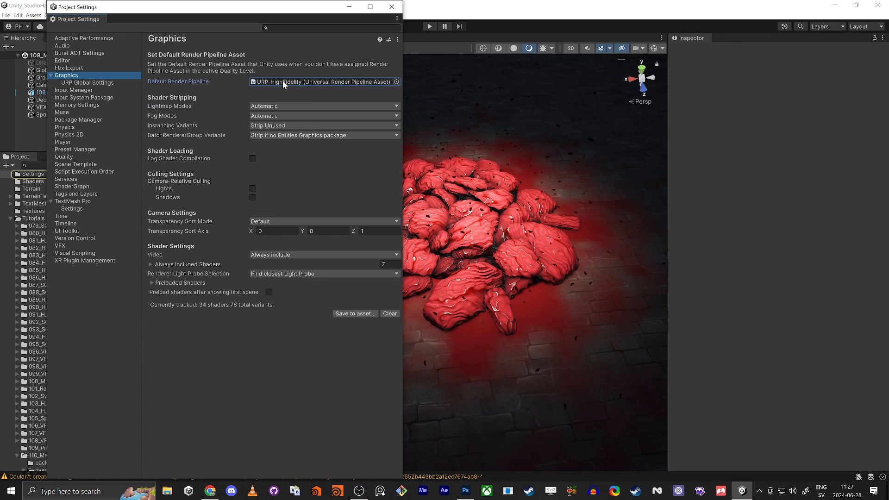
pyautogui.doubleClick(282, 80)
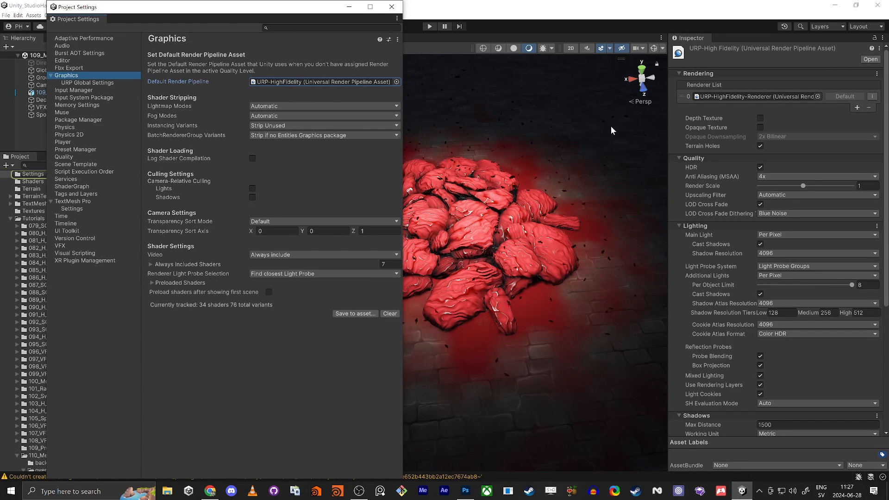
pyautogui.scroll(-4, 741, 122)
pyautogui.scroll(4, 737, 120)
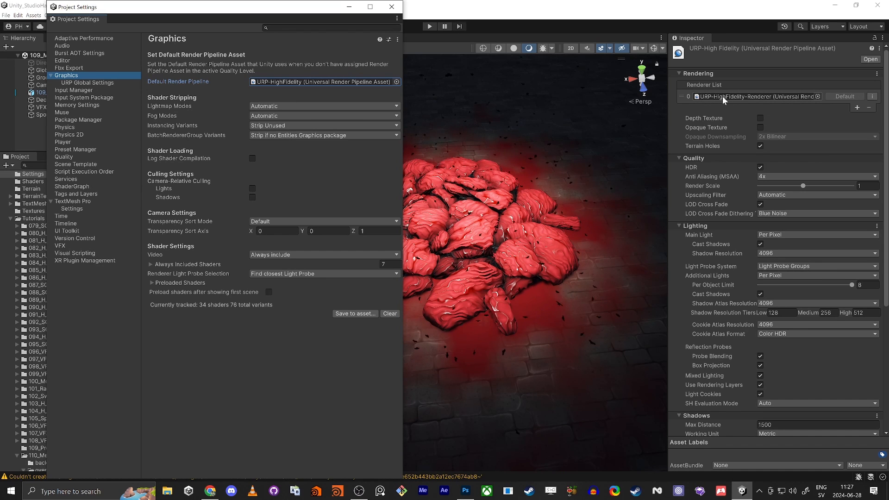
# Open the URP-HighFidelity-Renderer data and examine its Decal renderer feature.
pyautogui.doubleClick(737, 95)
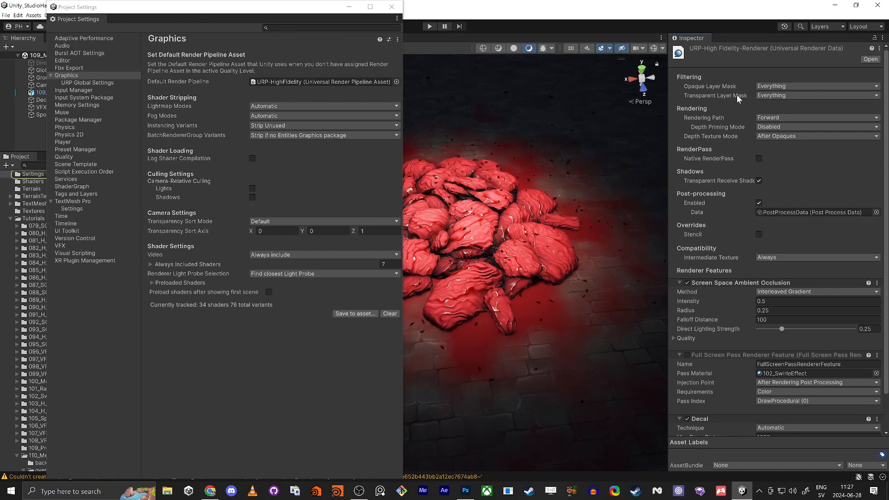
pyautogui.scroll(-2, 728, 96)
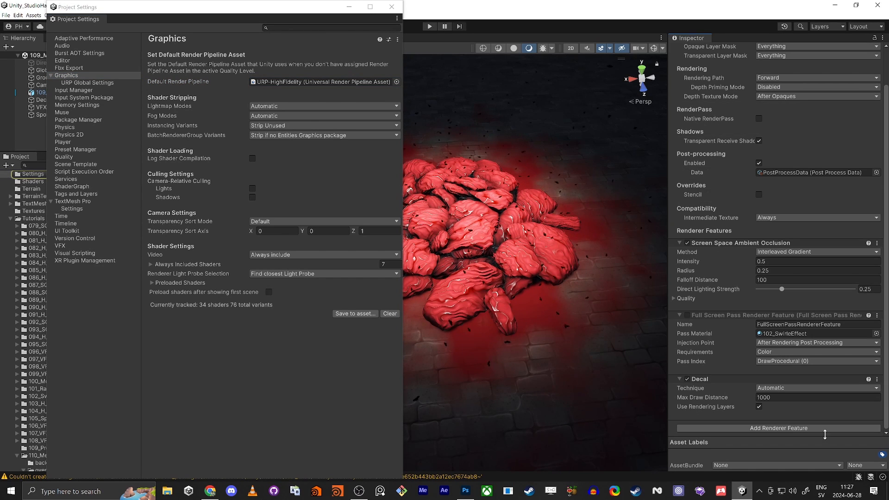
pyautogui.click(680, 379)
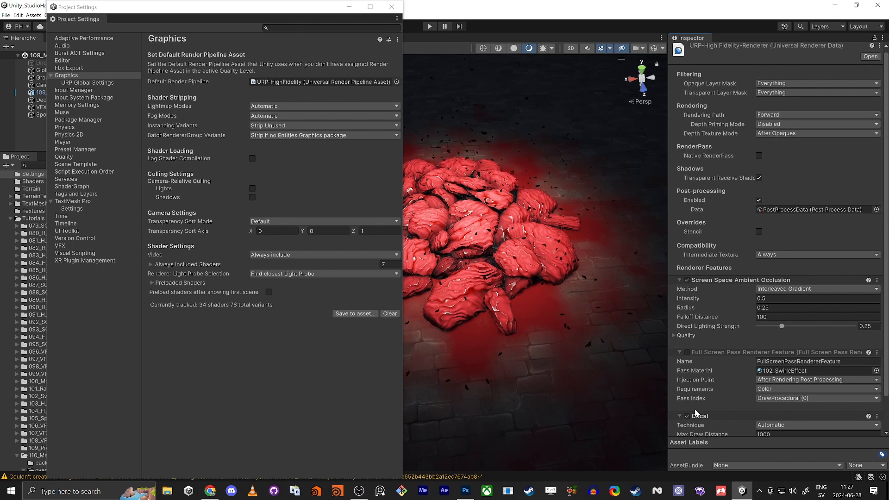
pyautogui.click(679, 414)
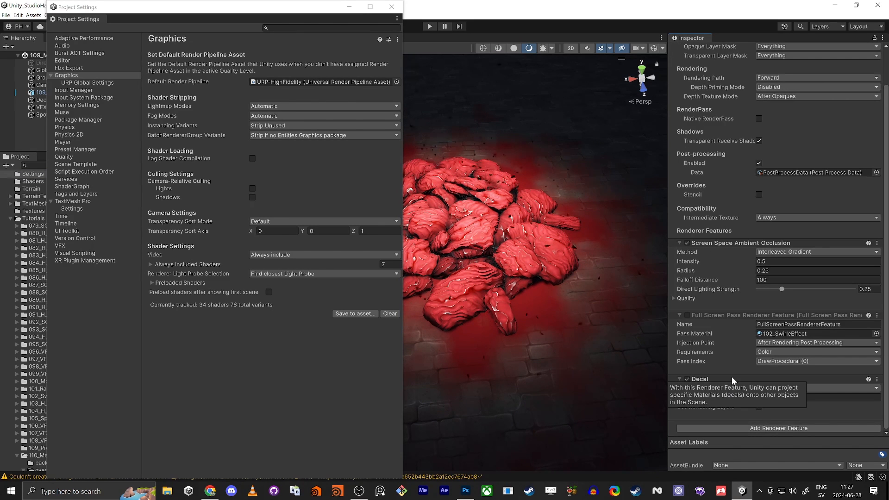
# Search the addable renderer features for "deca", clear the search, and close the list without adding anything.
pyautogui.click(760, 428)
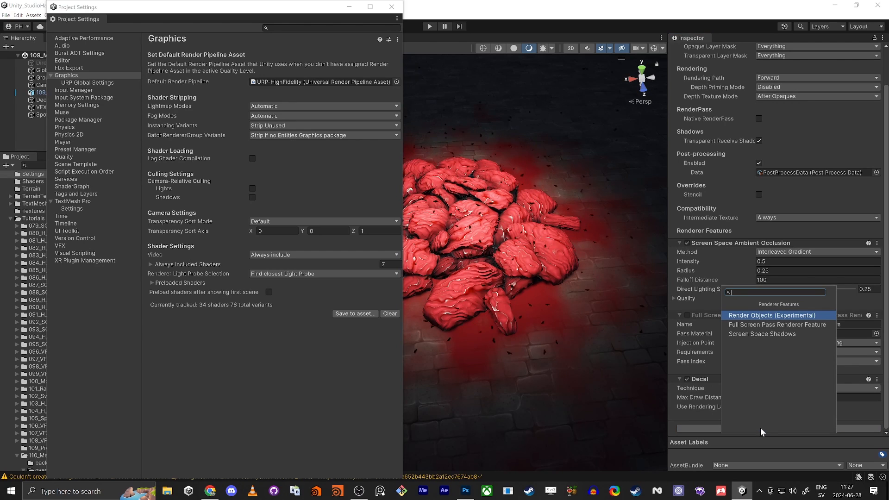
pyautogui.write('deca')
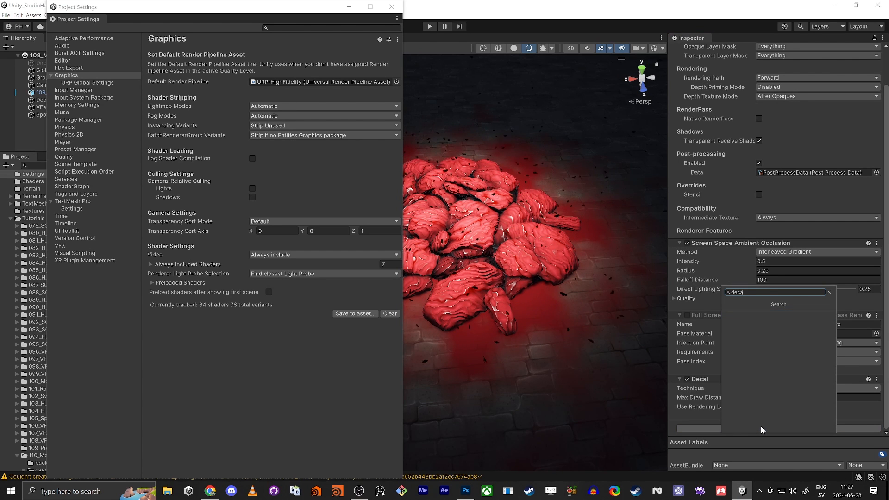
pyautogui.press('BackSpace')
pyautogui.press('BackSpace')
pyautogui.press('BackSpace')
pyautogui.press('BackSpace')
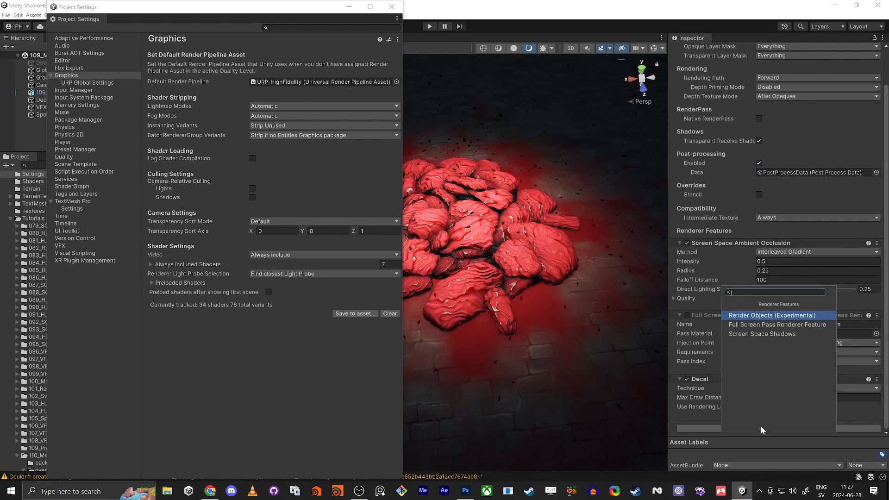
pyautogui.click(673, 411)
pyautogui.moveTo(701, 378)
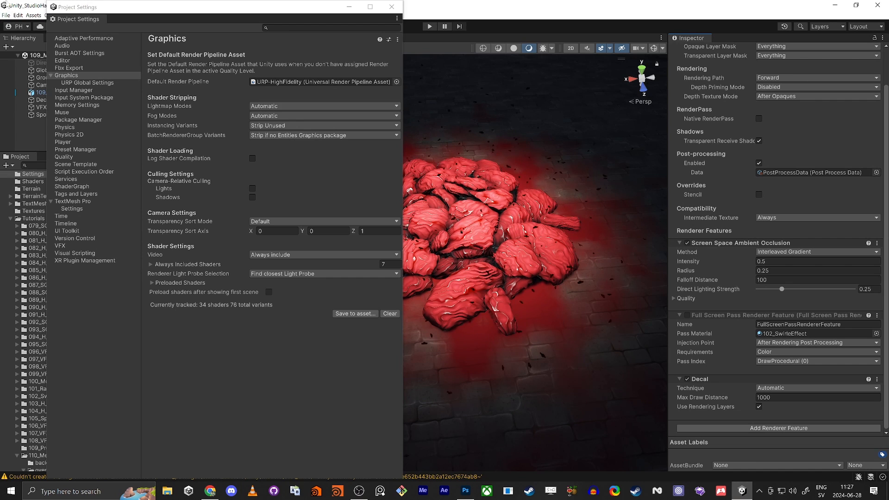
# Reopen the Project Settings and look at the Rendering Layers names in the URP Global Settings, returning to Graphics.
pyautogui.moveTo(203, 13); pyautogui.dragTo(244, 20)
pyautogui.click(19, 16)
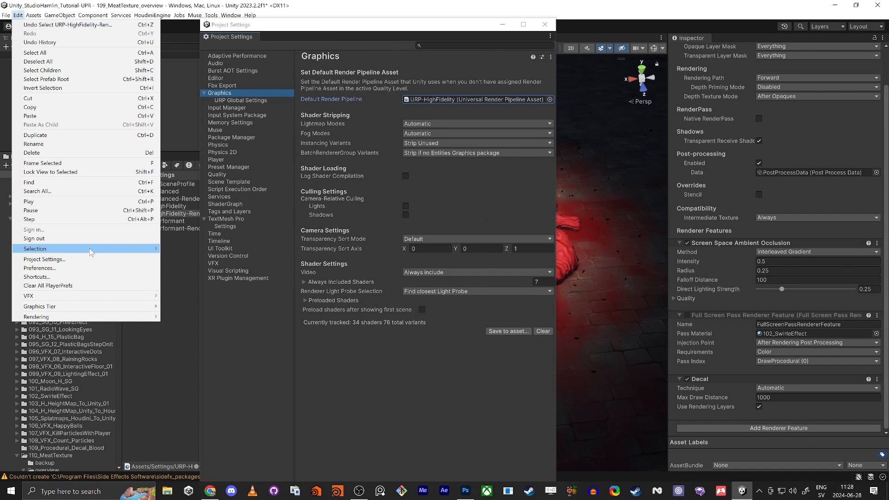
pyautogui.click(89, 262)
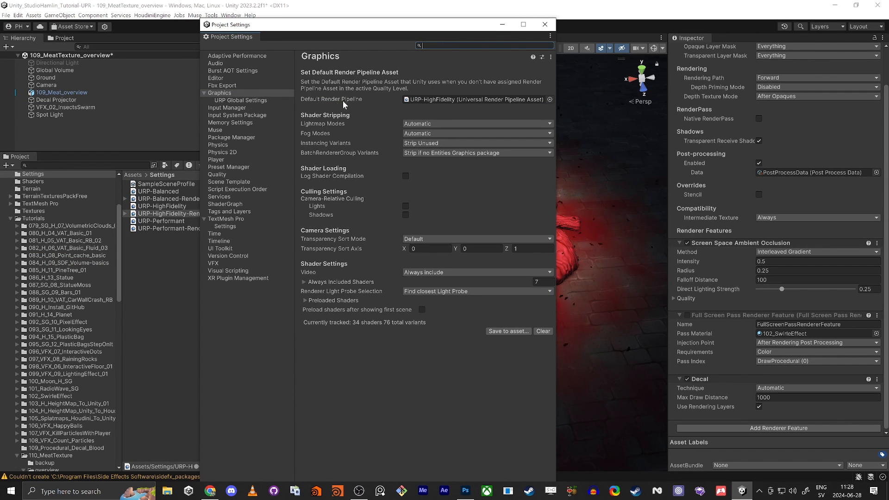
pyautogui.click(251, 103)
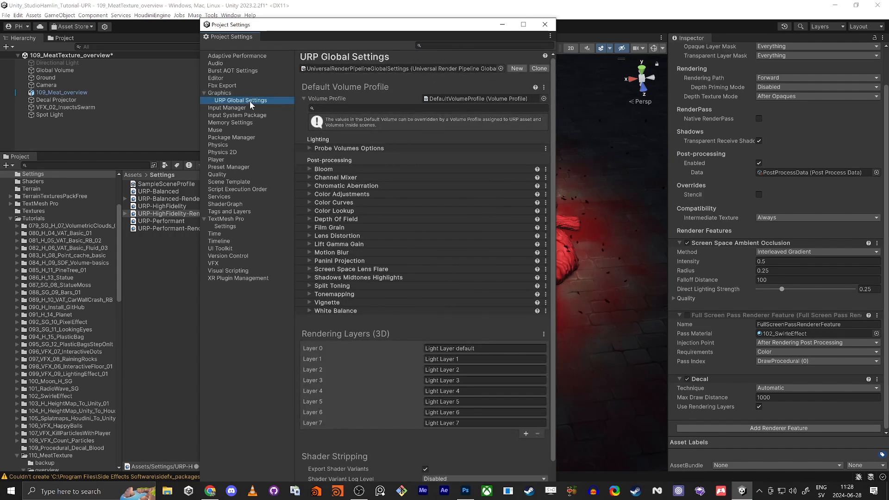
pyautogui.click(237, 93)
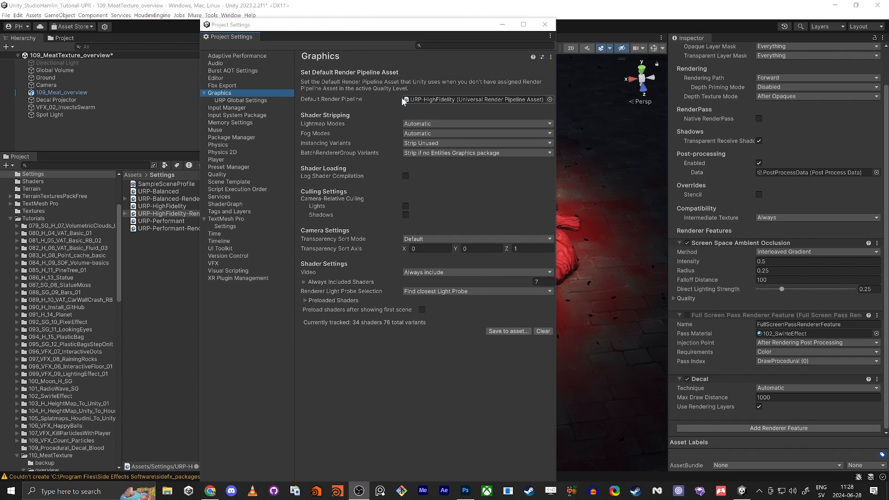
# Check that Use Rendering Layers is enabled in the URP-HighFidelity asset and its renderer's Decal feature, and close the Project Settings.
pyautogui.doubleClick(432, 100)
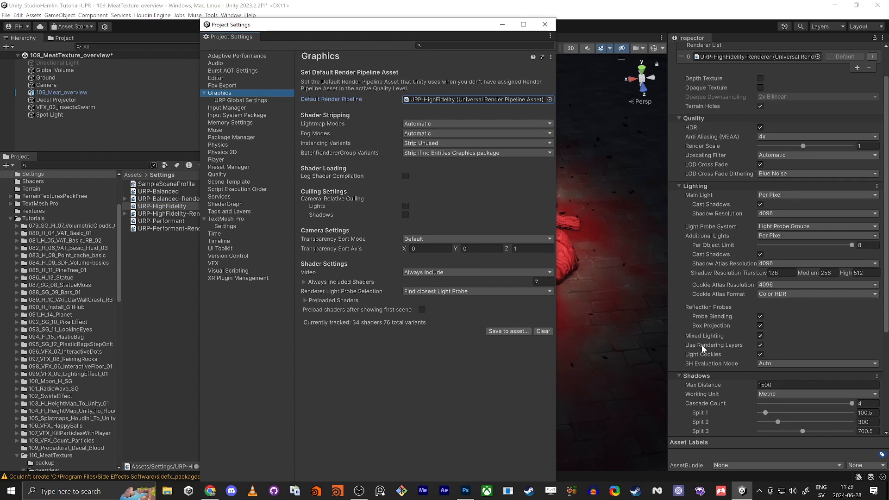
pyautogui.click(760, 345)
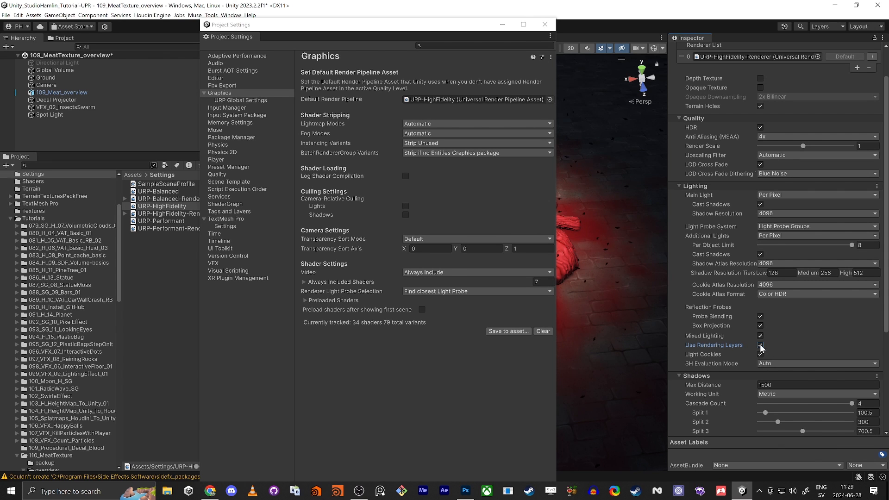
pyautogui.doubleClick(728, 54)
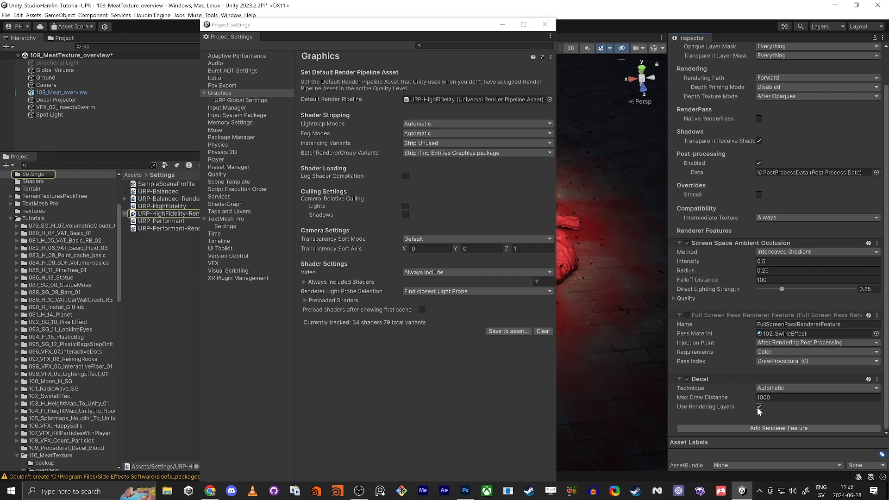
pyautogui.click(545, 24)
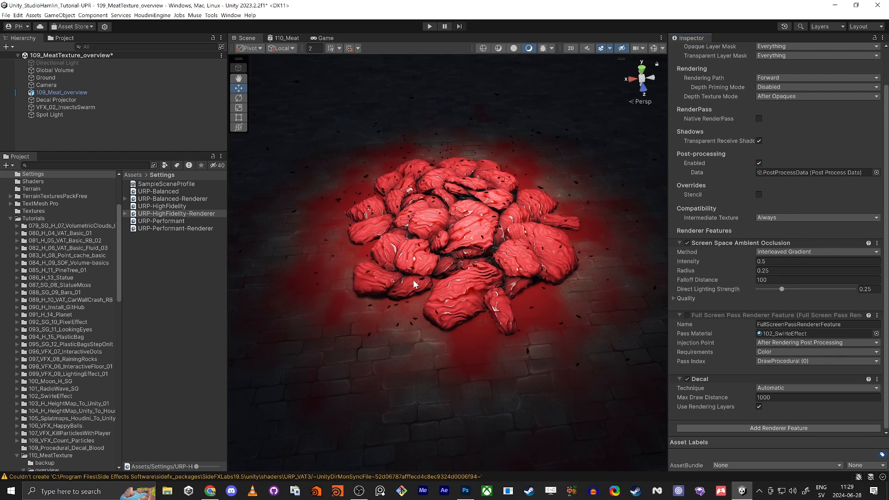
# Open the 109_Procedural_Decal_Blood scene from its tutorial folder, saving the changes to 109_MeatTexture_overview.
pyautogui.moveTo(469, 320); pyautogui.dragTo(463, 329, button='right')
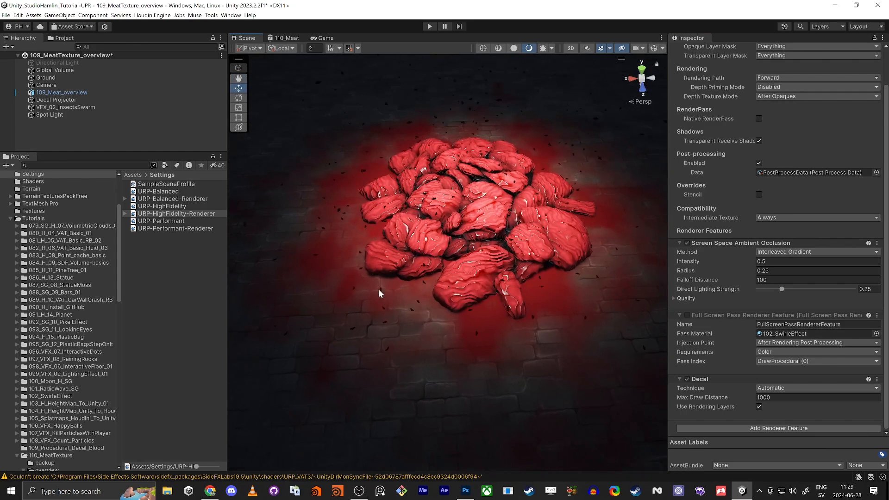
pyautogui.scroll(-4, 90, 373)
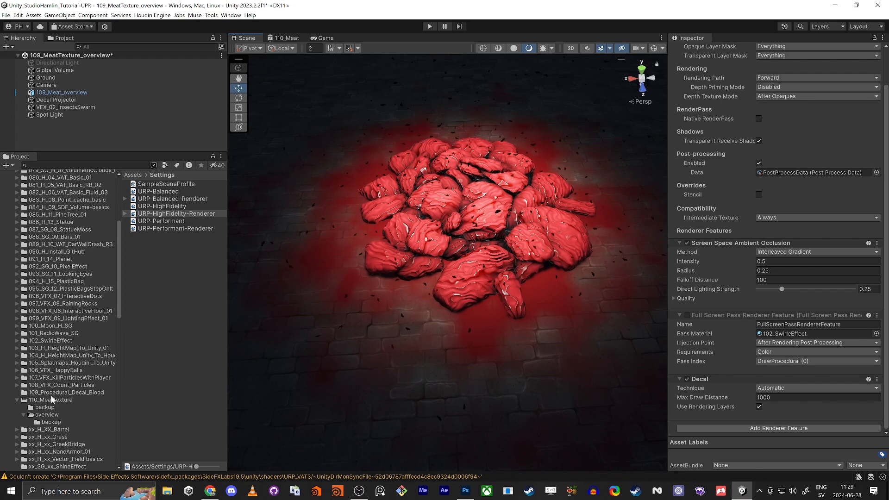
pyautogui.click(53, 393)
pyautogui.doubleClick(165, 185)
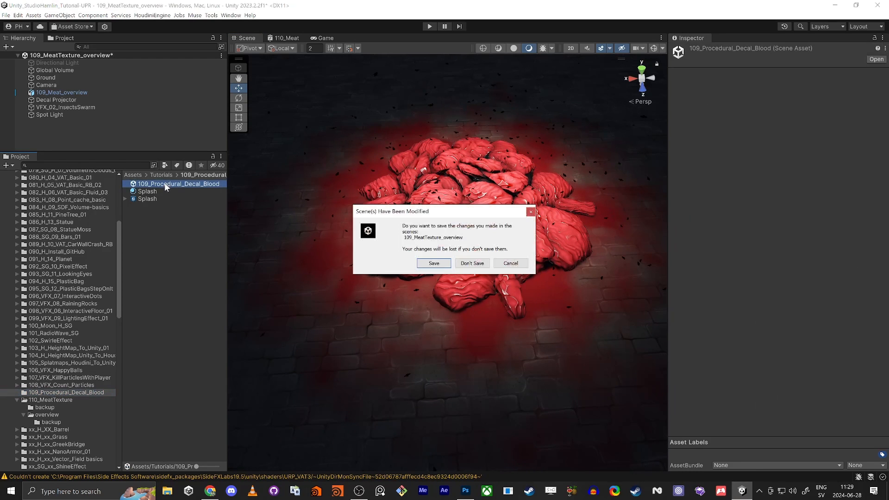
pyautogui.click(433, 263)
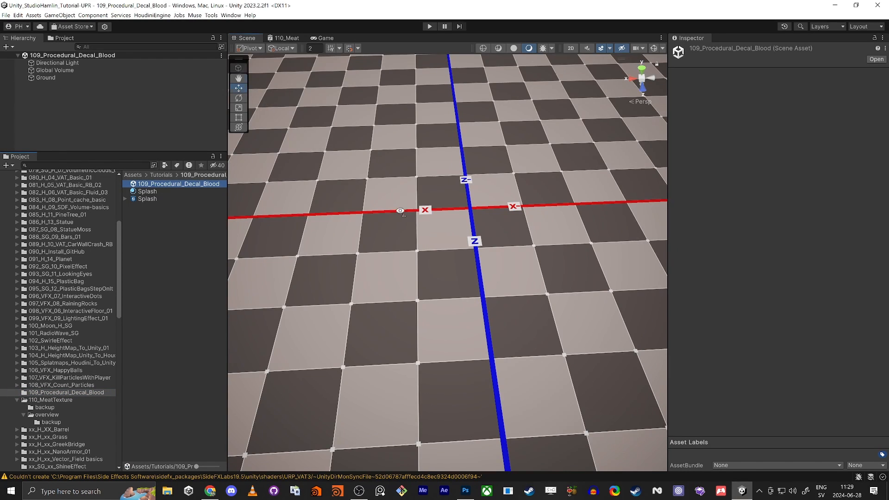
pyautogui.moveTo(400, 211); pyautogui.dragTo(419, 180, button='right')
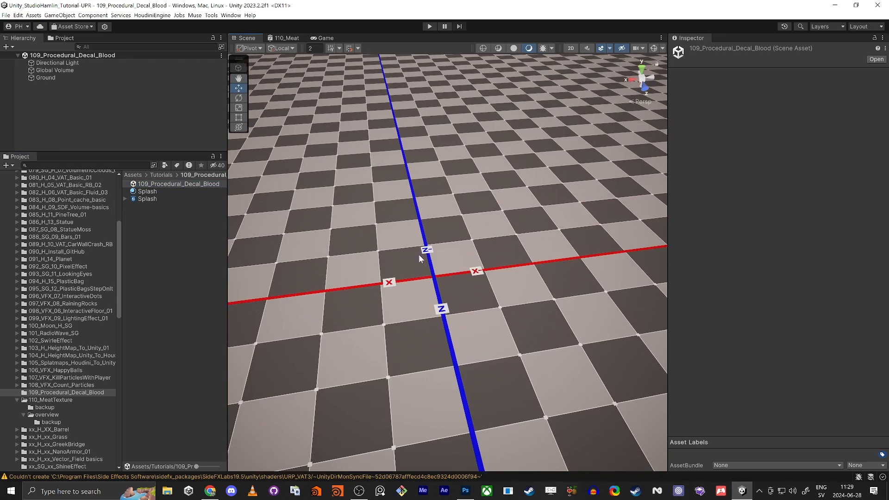
pyautogui.moveTo(421, 256); pyautogui.dragTo(414, 234, button='right')
pyautogui.press('s')
pyautogui.press('d')
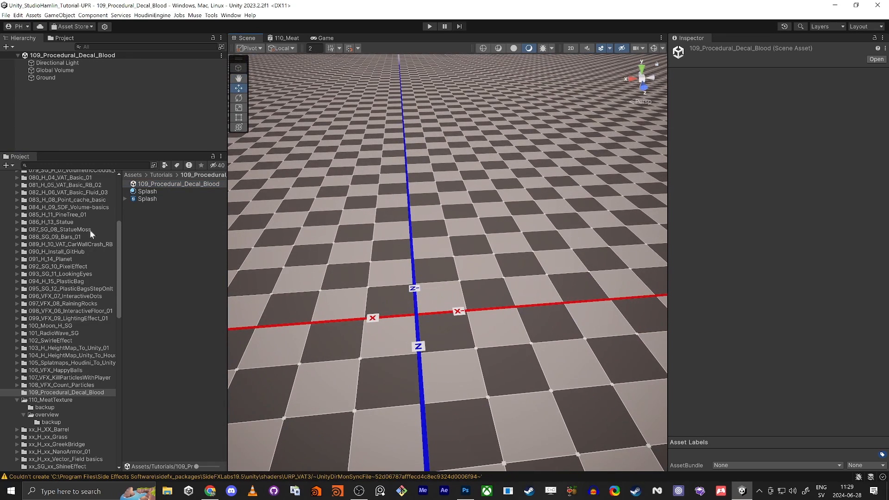
# Create a URP Decal Shader Graph in the 109_Procedural_Decal_Blood folder and name it 109_Procedural_Decal_Blood, copying the scene asset's name.
pyautogui.click(171, 185)
pyautogui.hotkey('ctrl', 'c')
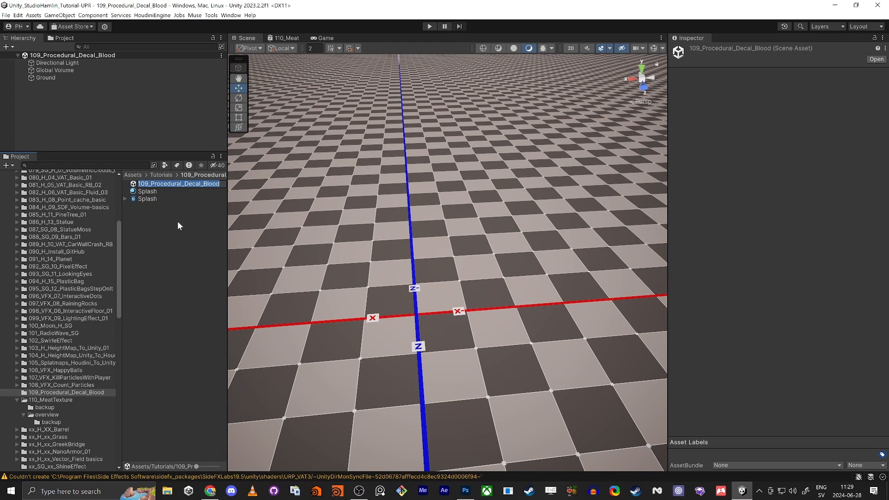
pyautogui.click(165, 301)
pyautogui.rightClick(171, 277)
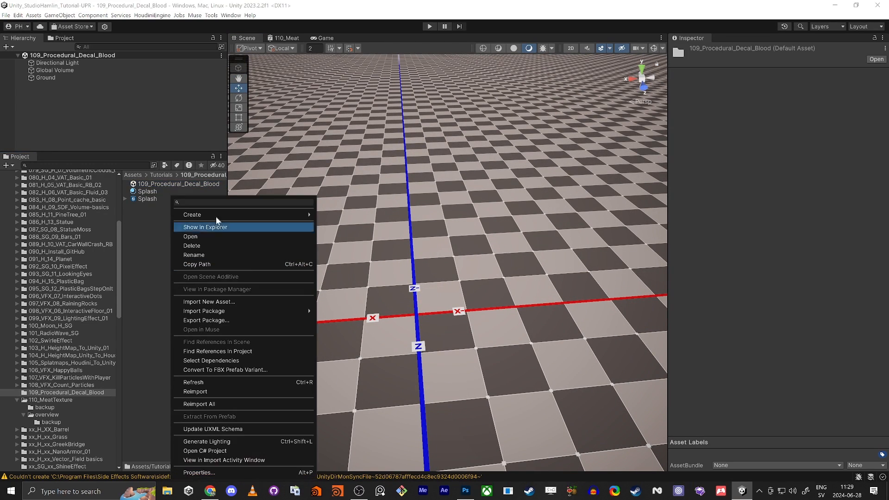
pyautogui.moveTo(218, 217)
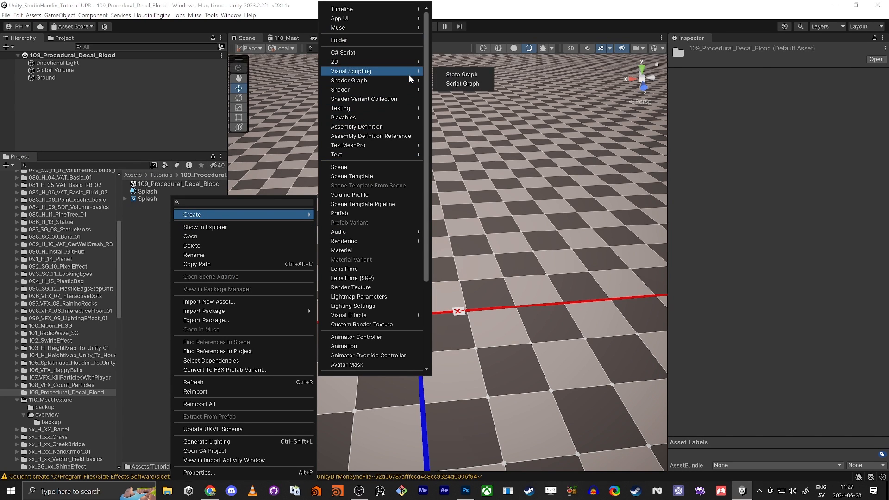
pyautogui.moveTo(392, 80)
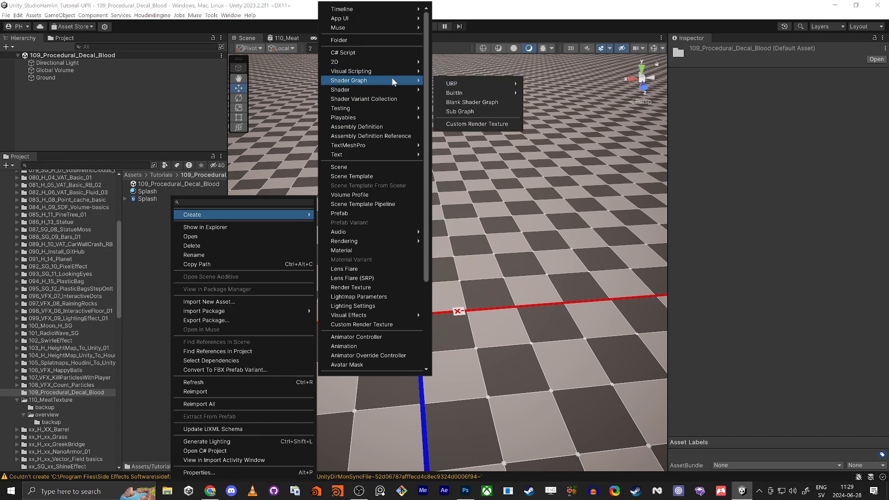
pyautogui.moveTo(458, 85)
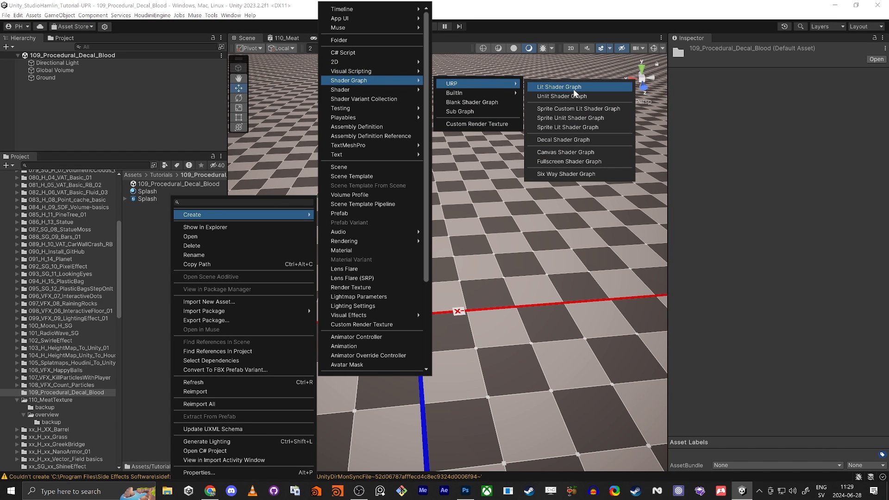
pyautogui.click(560, 139)
pyautogui.hotkey('ctrl', 'v')
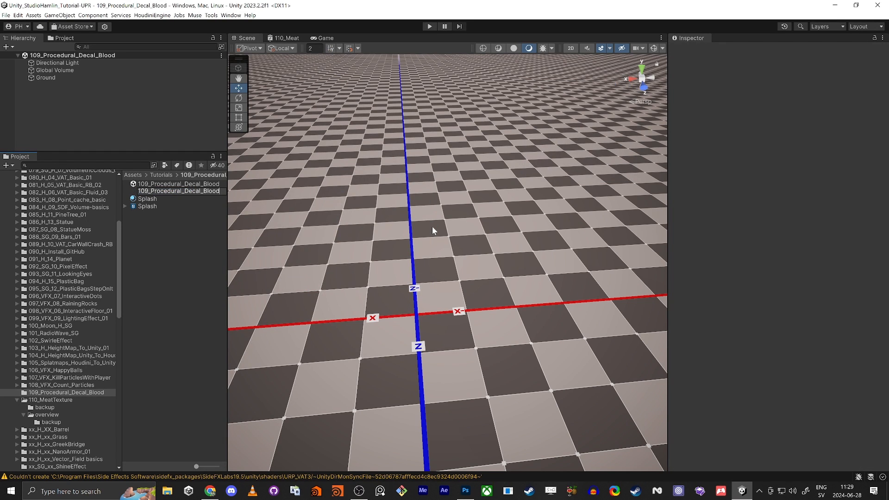
pyautogui.press('Return')
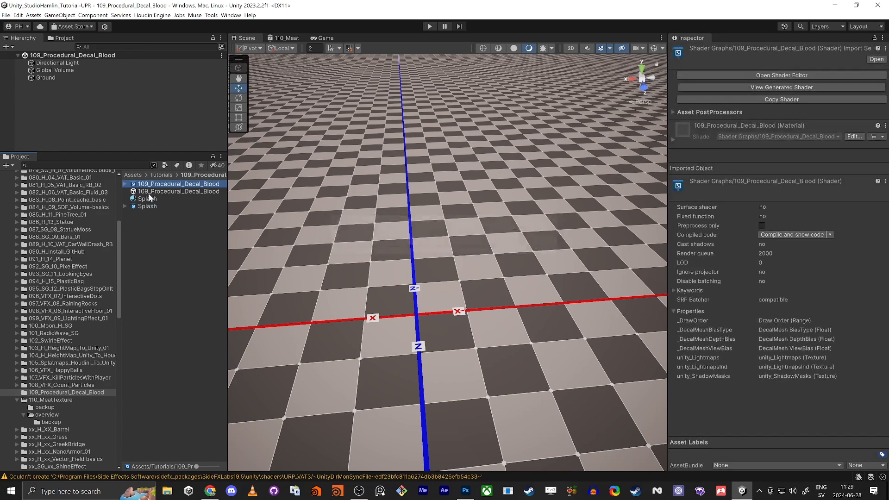
# Create a material from the new decal shader graph and name it 109_Procedural_Decal_Blood.
pyautogui.rightClick(154, 184)
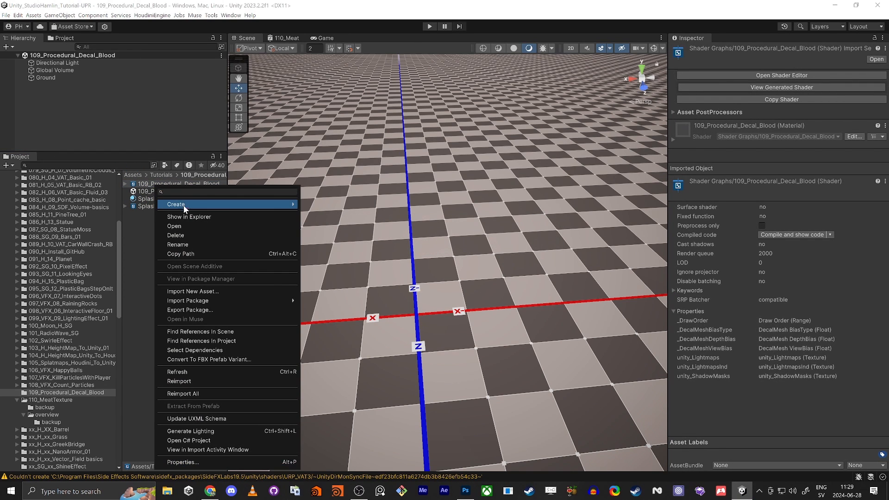
pyautogui.moveTo(183, 205)
pyautogui.click(340, 250)
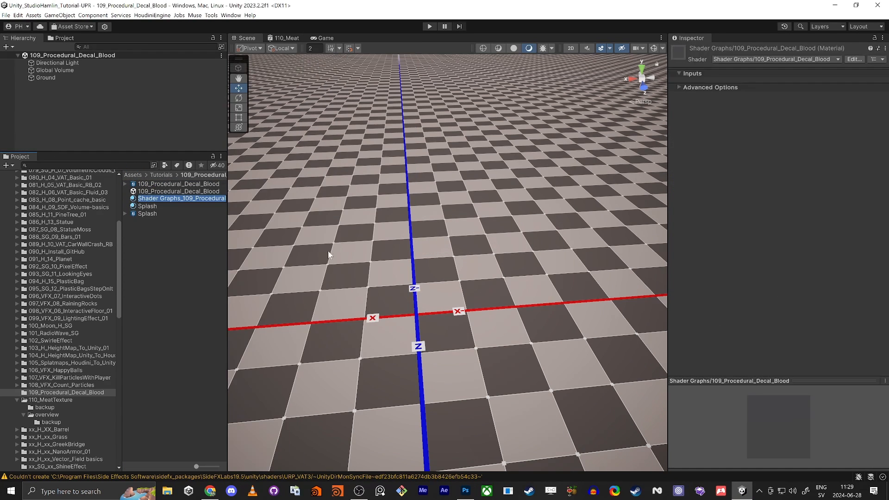
pyautogui.write('109_Procedural_Decal_Blood')
pyautogui.press('Return')
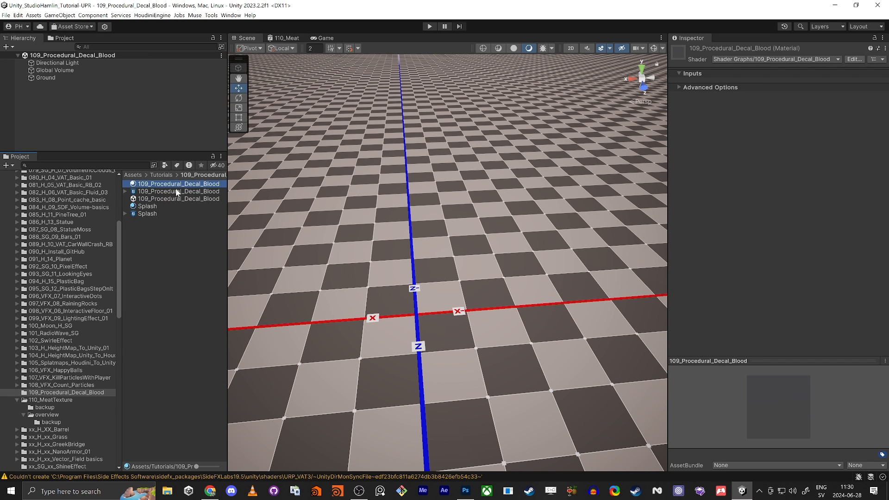
# Add a URP Decal Projector to the scene, keeping its default name.
pyautogui.rightClick(62, 115)
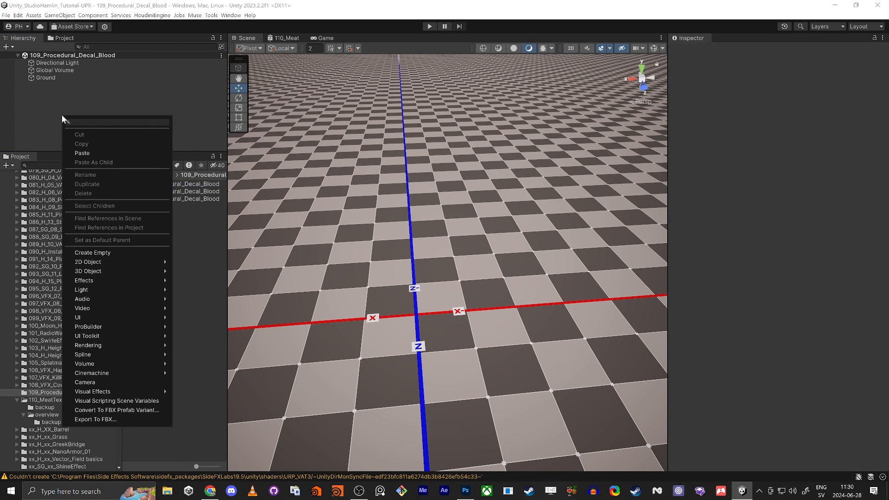
pyautogui.moveTo(129, 263)
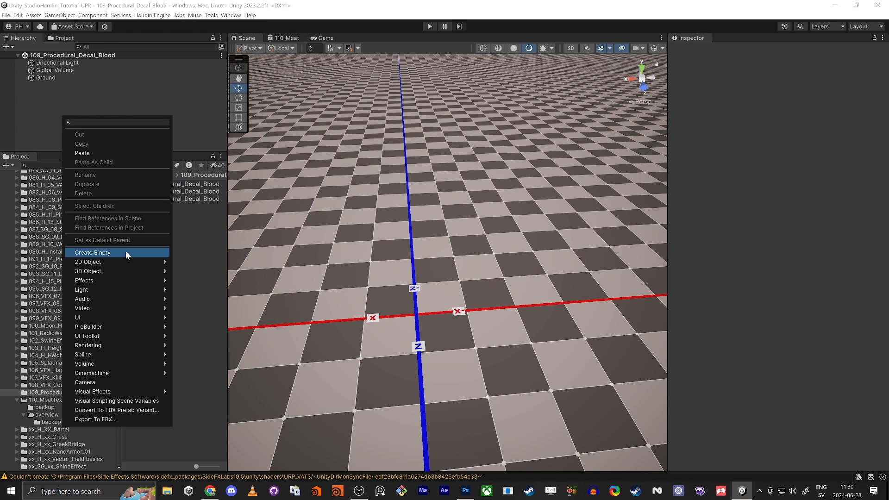
pyautogui.write('decal')
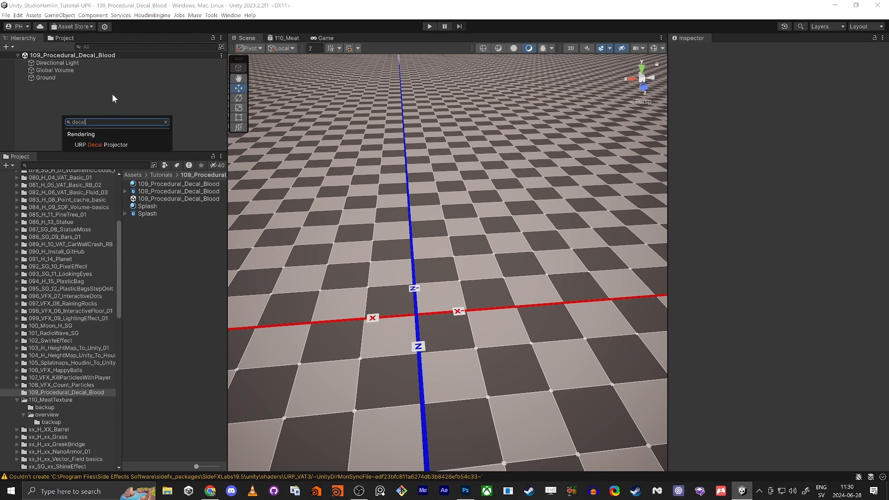
pyautogui.click(101, 145)
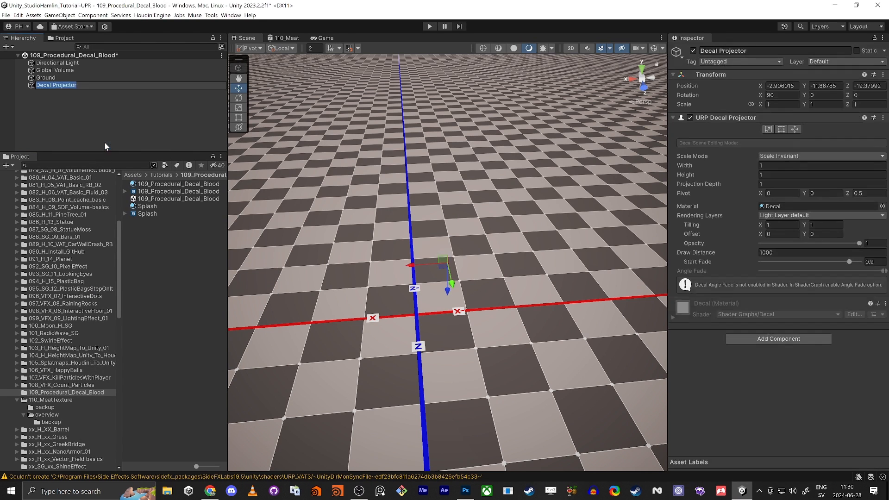
pyautogui.click(132, 115)
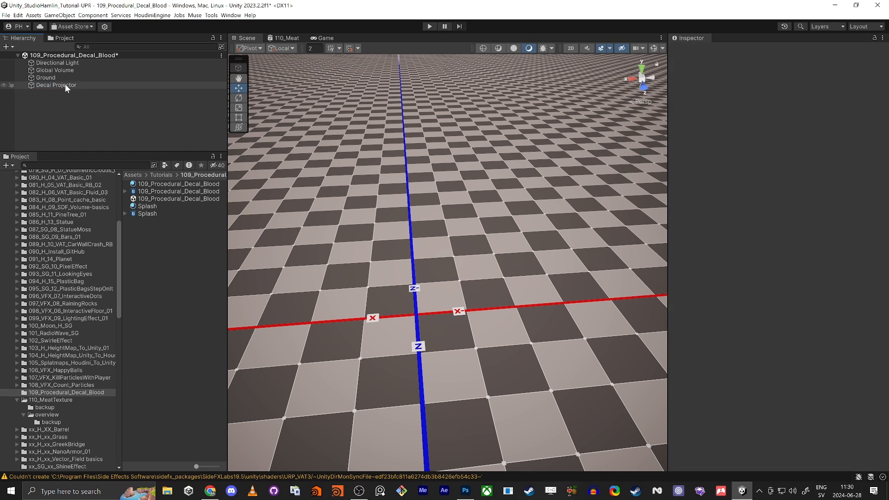
# Set the Decal Projector's position to X 0, Y 1, Z 0.
pyautogui.click(67, 85)
pyautogui.click(782, 87)
pyautogui.write('0')
pyautogui.press('Tab')
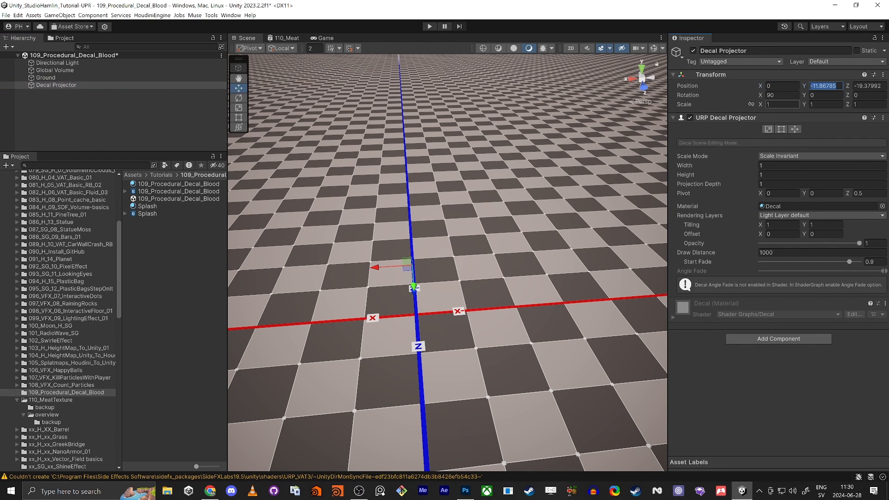
pyautogui.write('20')
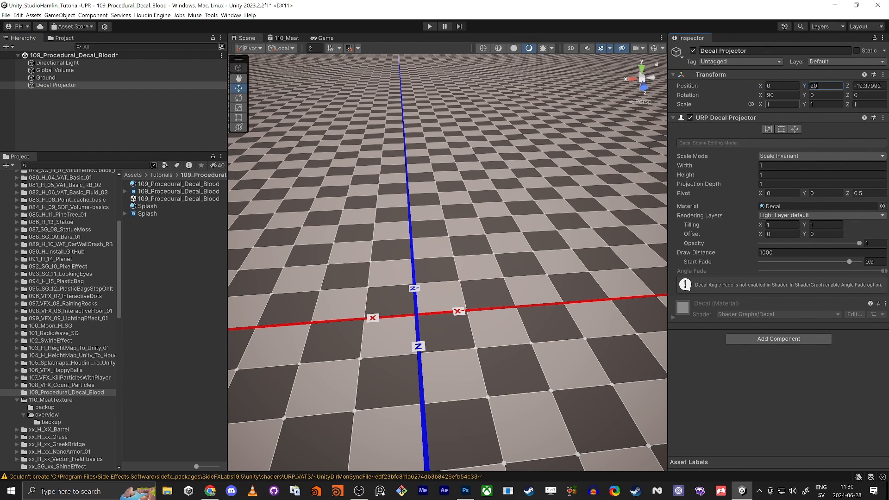
pyautogui.press('BackSpace')
pyautogui.press('BackSpace')
pyautogui.write('1')
pyautogui.press('Tab')
pyautogui.write('0')
pyautogui.press('Tab')
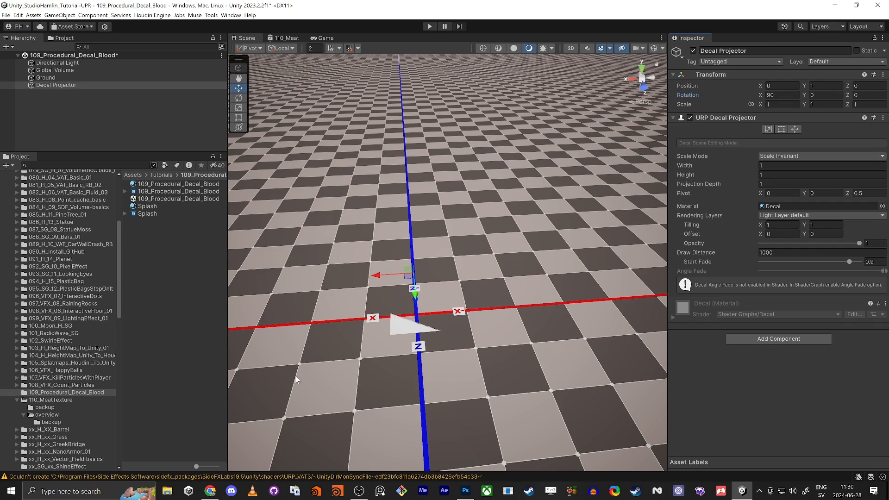
# Try a height of about 1.76 on the Decal Projector and set it back to 1.
pyautogui.moveTo(417, 365); pyautogui.dragTo(419, 335, button='right')
pyautogui.press('s')
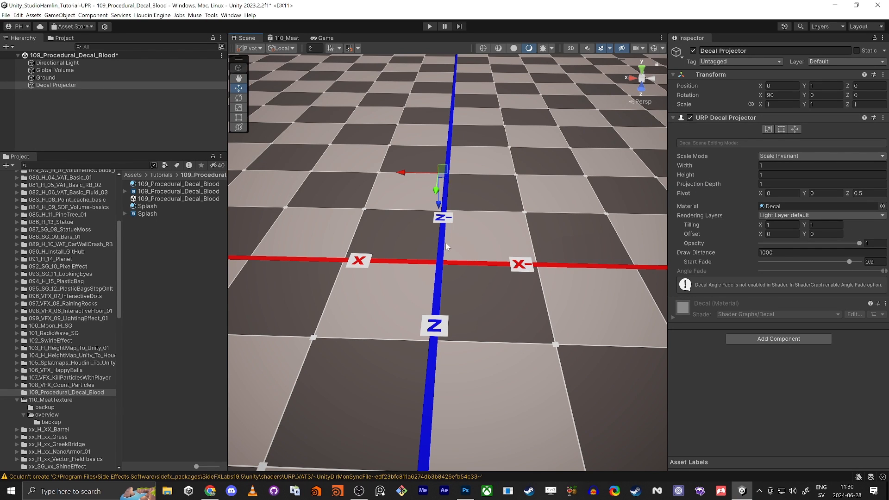
pyautogui.keyDown('alt'); pyautogui.moveTo(469, 286); pyautogui.dragTo(426, 254); pyautogui.keyUp('alt')
pyautogui.moveTo(690, 175); pyautogui.dragTo(697, 178)
pyautogui.keyDown('alt'); pyautogui.moveTo(426, 274); pyautogui.dragTo(548, 267); pyautogui.keyUp('alt')
pyautogui.click(791, 175)
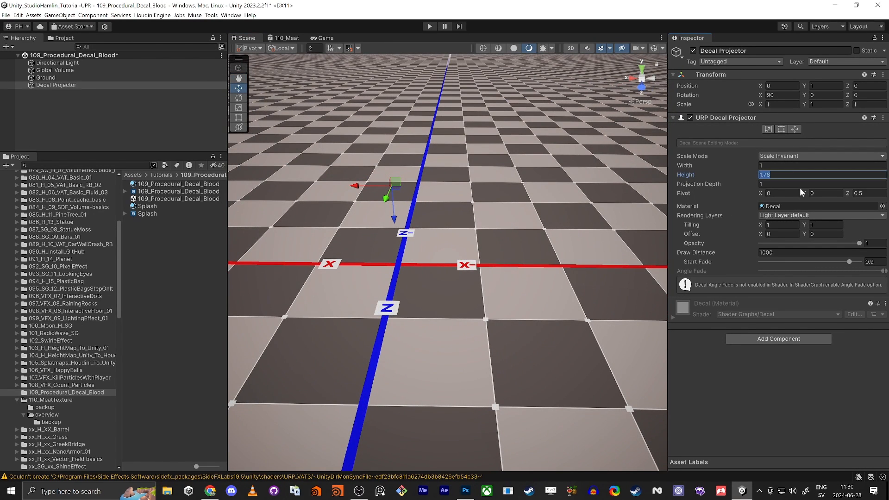
pyautogui.write('1')
pyautogui.press('Tab')
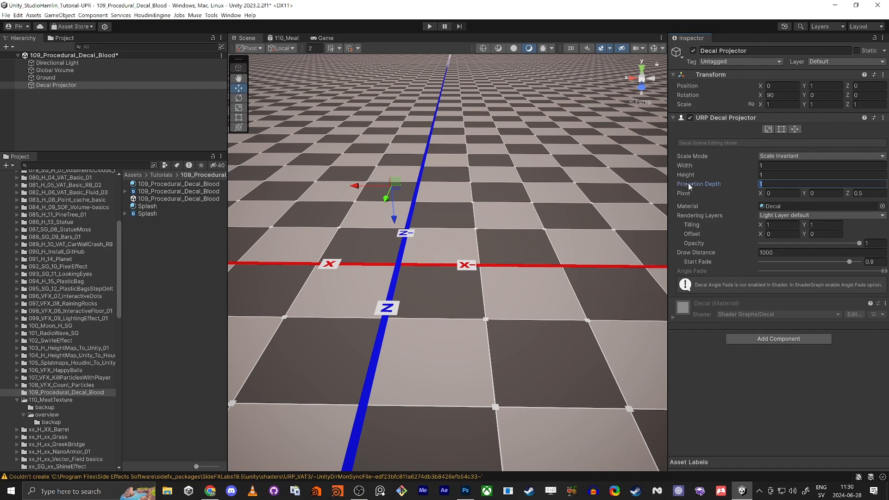
# Increase the Decal Projector's projection depth to about 1.42 so it reaches the ground.
pyautogui.moveTo(688, 182); pyautogui.dragTo(696, 181)
pyautogui.moveTo(444, 255); pyautogui.dragTo(393, 256, button='right')
pyautogui.press('w')
pyautogui.press('d')
pyautogui.press('a')
# Set the Decal Projector's width and height to 4 each.
pyautogui.click(769, 166)
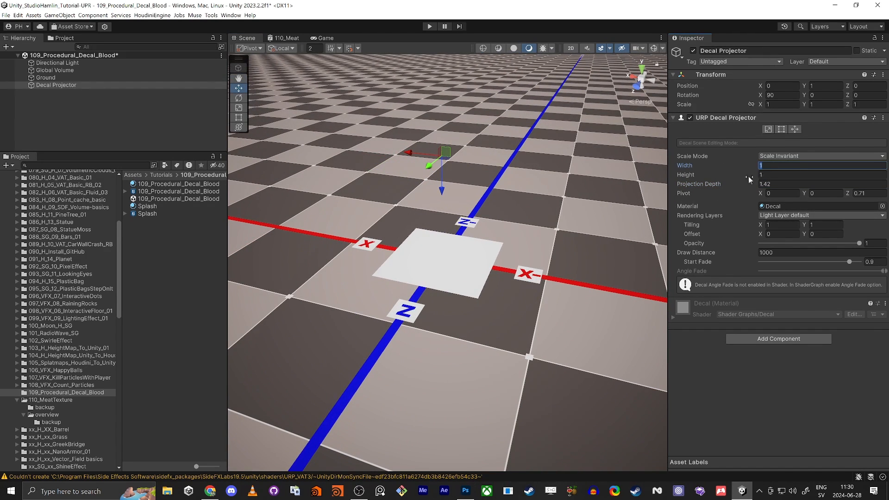
pyautogui.write('4')
pyautogui.press('Tab')
pyautogui.write('4')
pyautogui.moveTo(552, 224); pyautogui.dragTo(556, 266, button='right')
pyautogui.press('s')
pyautogui.press('a')
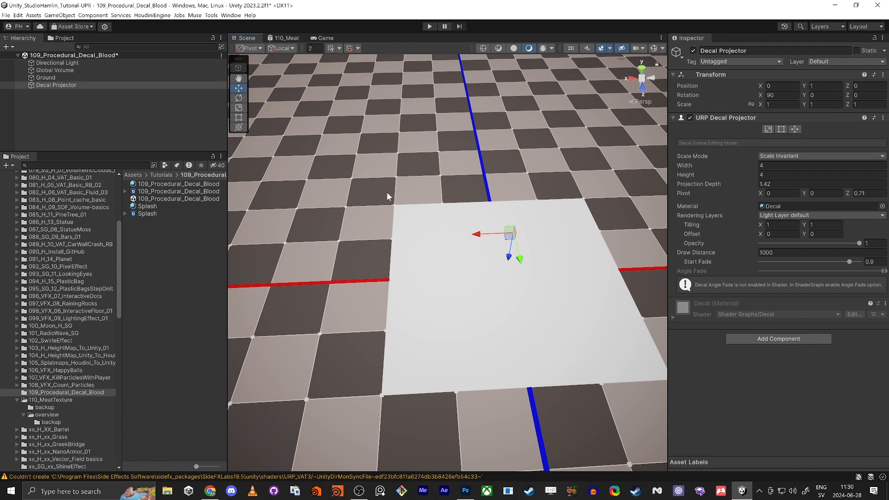
# Add a 3D sphere to the scene, leaving the projector's rendering layers as they are.
pyautogui.click(791, 215)
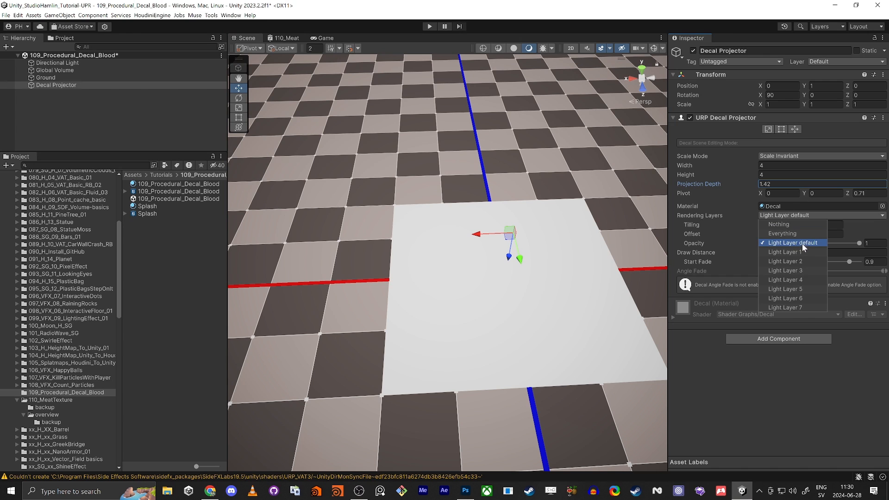
pyautogui.click(69, 113)
pyautogui.rightClick(68, 113)
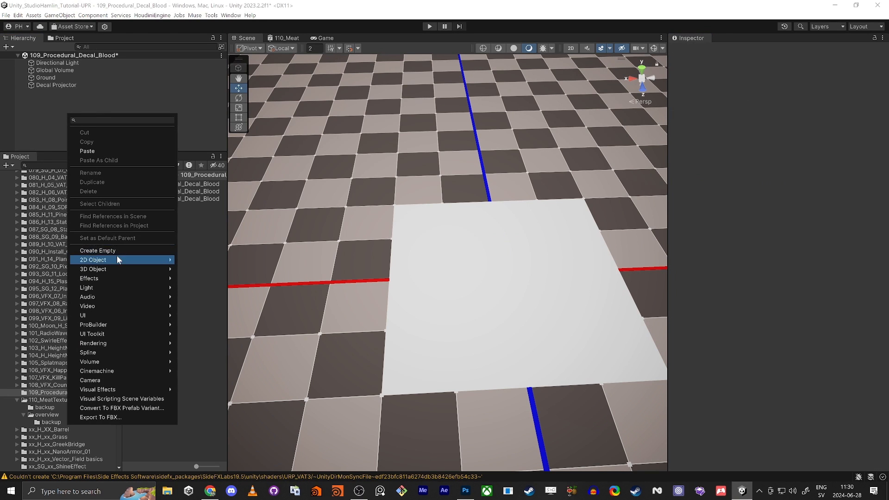
pyautogui.moveTo(115, 270)
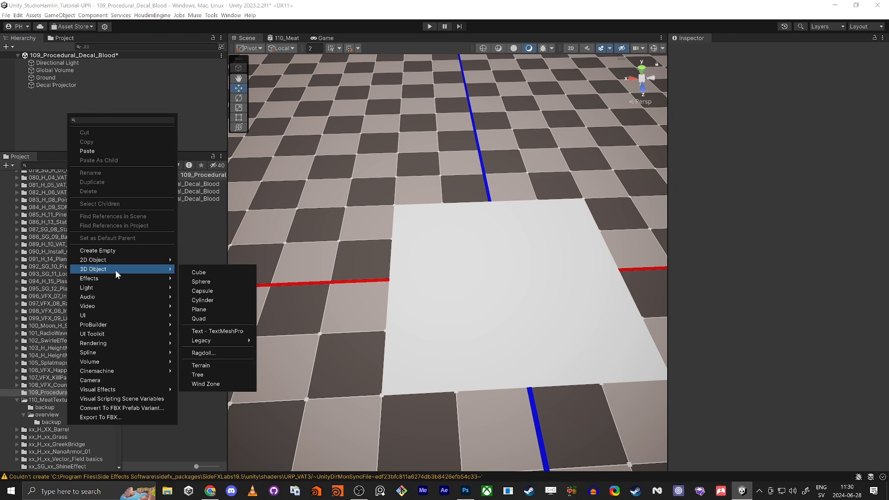
pyautogui.click(203, 282)
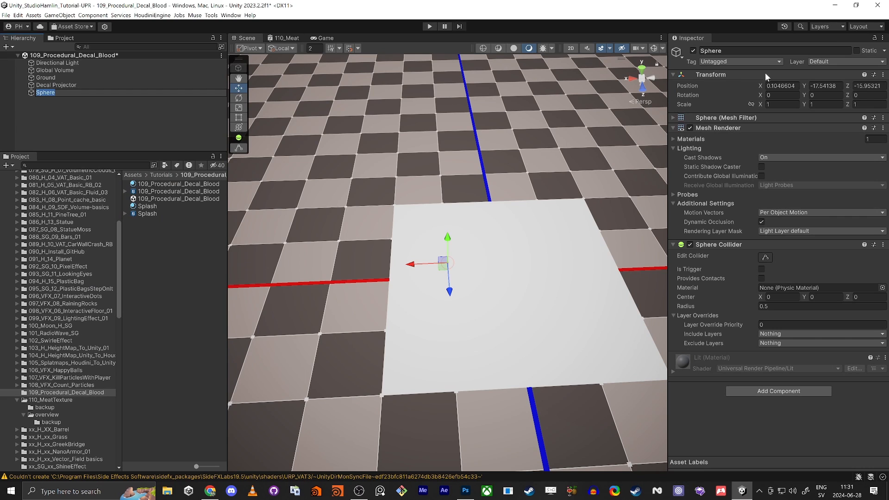
# Set the sphere's position to X 0, Y 0, Z 0.
pyautogui.click(777, 86)
pyautogui.write('0')
pyautogui.press('Tab')
pyautogui.write('0')
pyautogui.press('Tab')
pyautogui.write('0')
pyautogui.press('Tab')
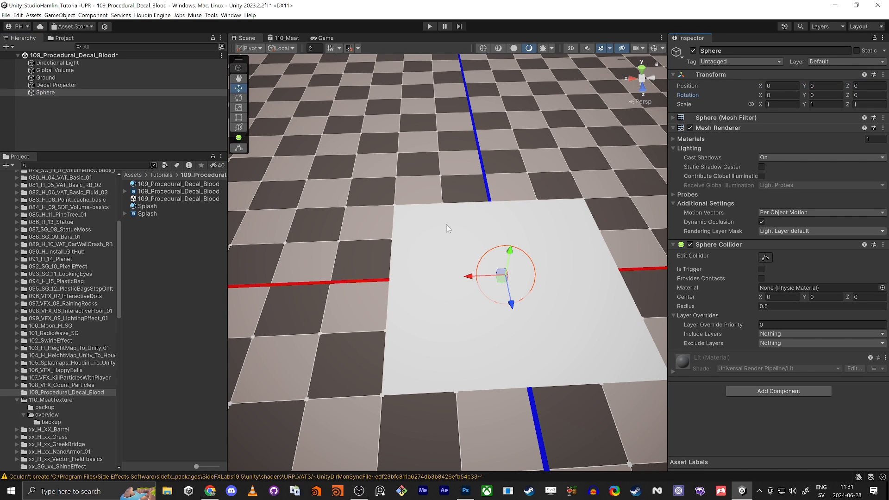
# Shift the sphere sideways along X and duplicate it, placing the copy above the decal at about X -1.31, Y 0.41.
pyautogui.moveTo(477, 283); pyautogui.dragTo(585, 286)
pyautogui.hotkey('ctrl', 'd')
pyautogui.moveTo(587, 286); pyautogui.dragTo(532, 296, button='middle')
pyautogui.keyDown('alt'); pyautogui.moveTo(532, 296); pyautogui.dragTo(440, 198); pyautogui.keyUp('alt')
pyautogui.press('w')
pyautogui.moveTo(440, 198); pyautogui.dragTo(457, 193, button='right')
pyautogui.press('a')
# Scale the duplicated sphere down uniformly to about 0.63.
pyautogui.press('r')
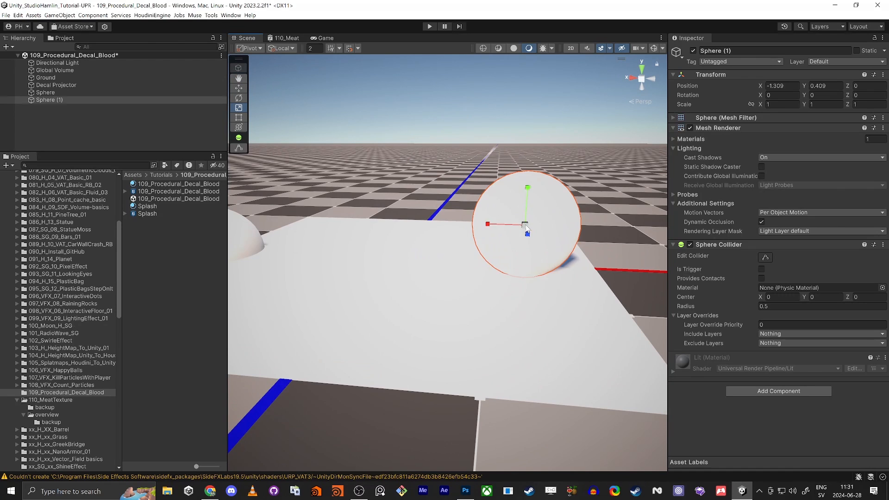
pyautogui.moveTo(525, 224); pyautogui.dragTo(510, 232)
pyautogui.press('a')
pyautogui.moveTo(438, 244); pyautogui.dragTo(457, 249, button='right')
pyautogui.press('s')
# Move the original sphere along X from the decal's edge so it lies fully inside the decal area.
pyautogui.click(315, 244)
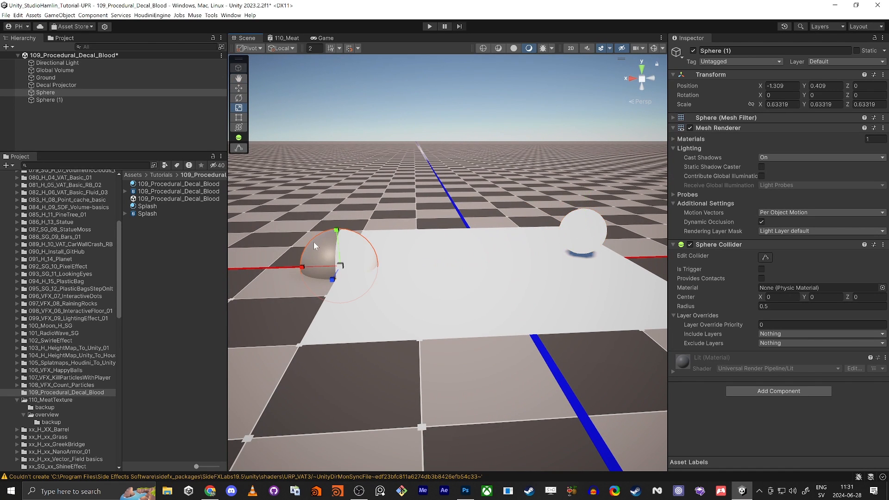
pyautogui.press('w')
pyautogui.moveTo(343, 262); pyautogui.dragTo(407, 277)
pyautogui.press('s')
pyautogui.moveTo(400, 288)
pyautogui.mouseDown(button='right')
pyautogui.moveTo(379, 258)
pyautogui.moveTo(386, 282)
pyautogui.mouseUp(button='right')
pyautogui.press('q')
pyautogui.press('d')
pyautogui.press('w')
pyautogui.press('e')
# Change the Decal Projector's rendering layers from Light Layer default to only Light Layer 1.
pyautogui.click(555, 197)
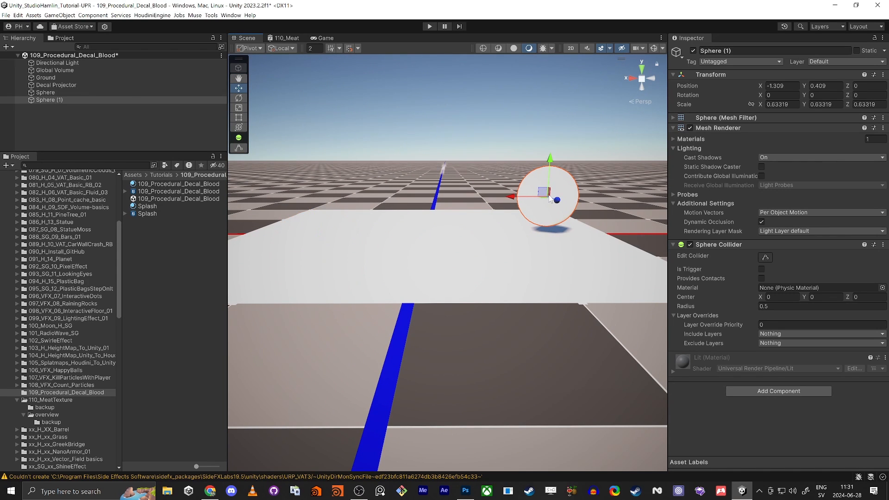
pyautogui.click(86, 79)
pyautogui.click(81, 85)
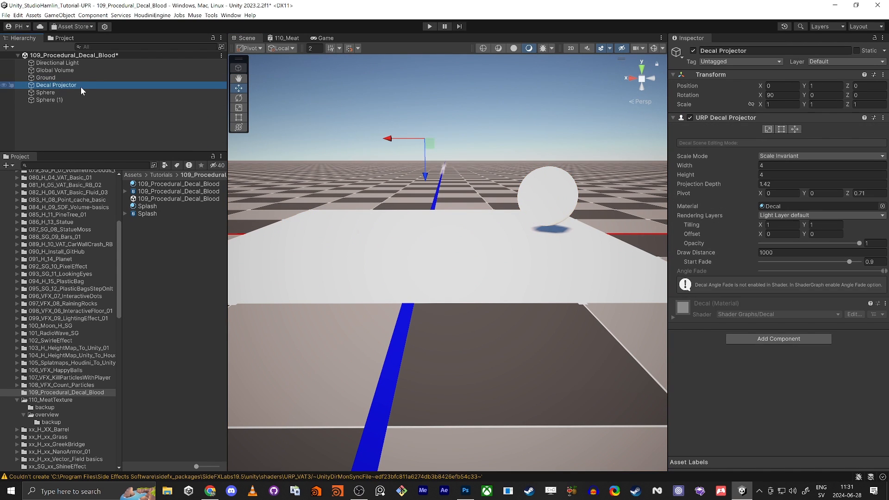
pyautogui.click(787, 216)
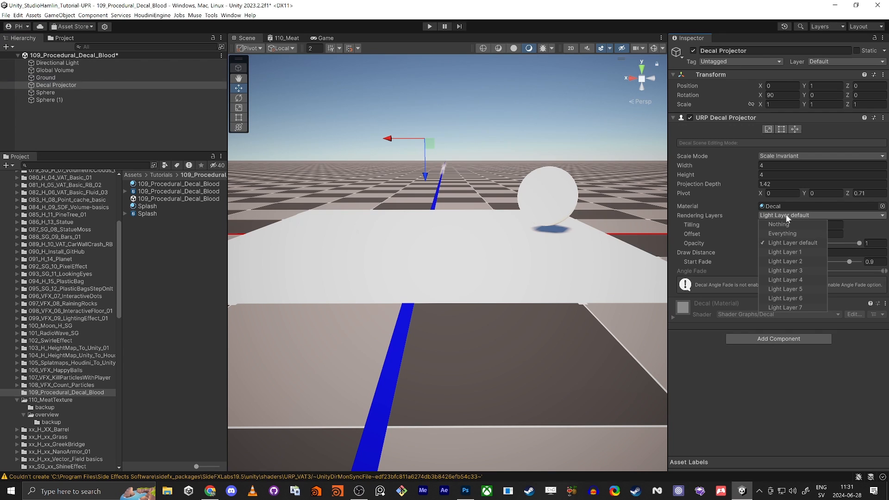
pyautogui.click(792, 244)
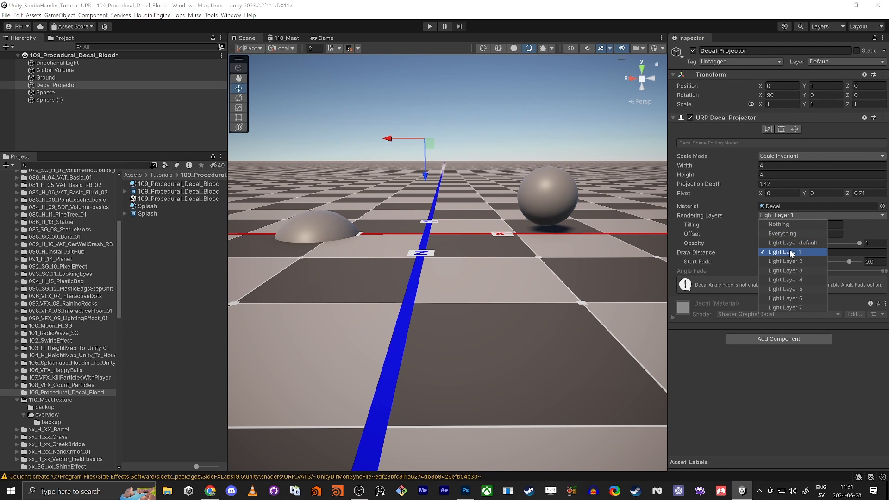
pyautogui.click(770, 413)
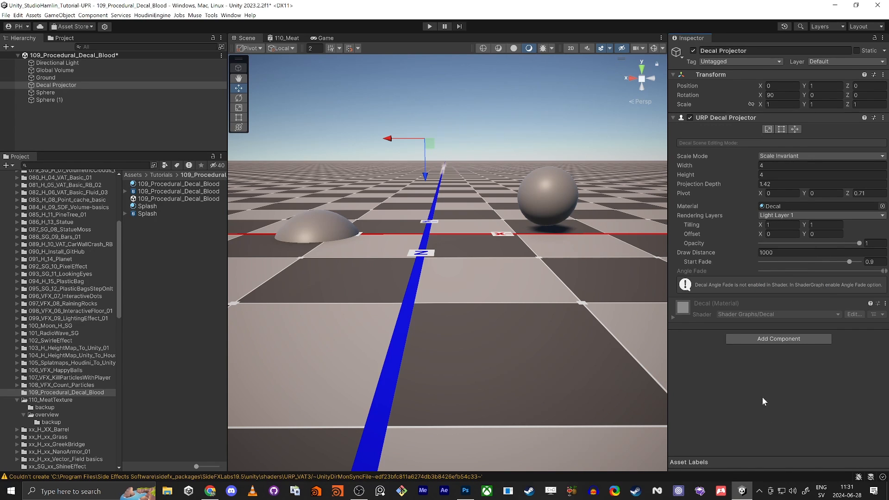
# Add Light Layer 1 to the rendering layer mask of the sphere half sunk in the ground.
pyautogui.click(324, 226)
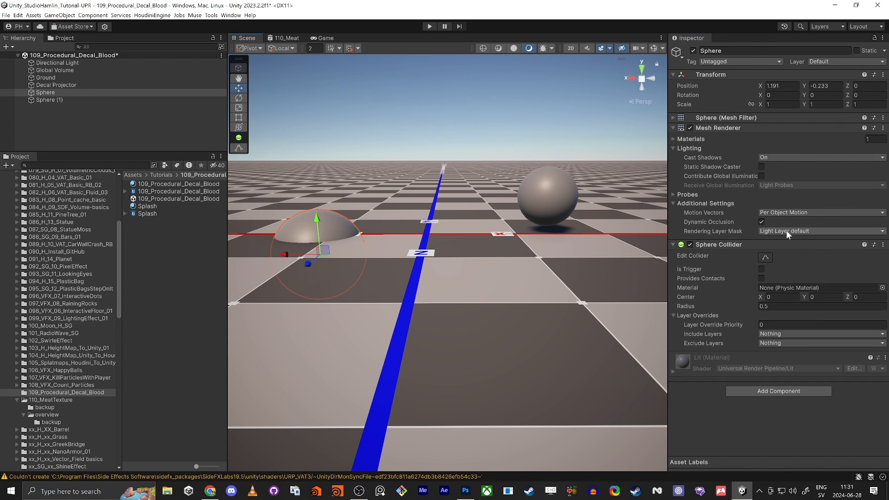
pyautogui.click(787, 232)
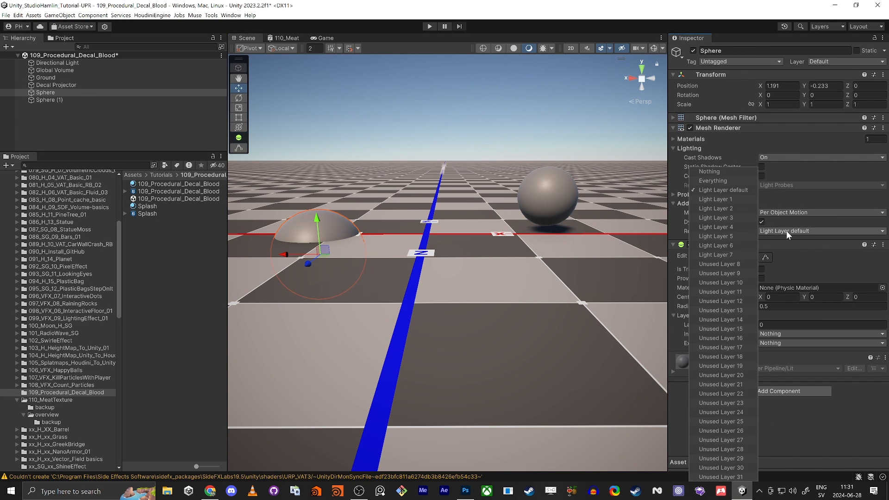
pyautogui.click(713, 199)
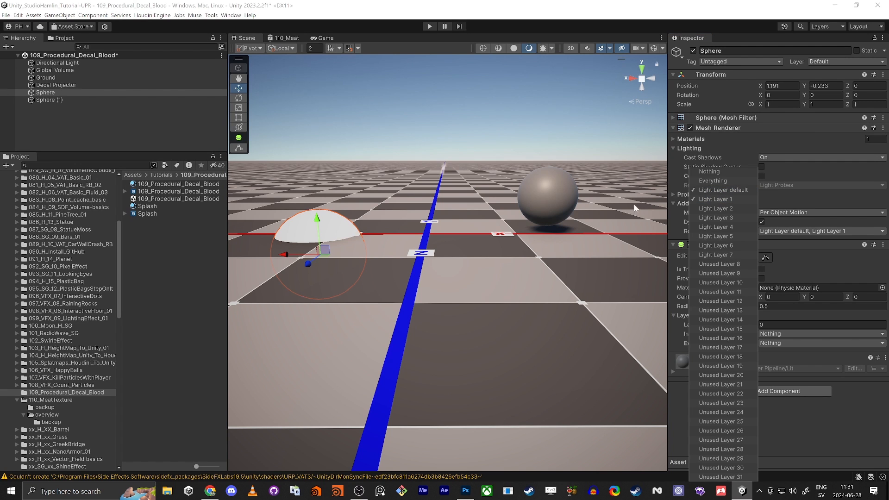
# Enable Light Layer 1 in the smaller floating sphere's rendering layer mask and disable it again.
pyautogui.click(572, 190)
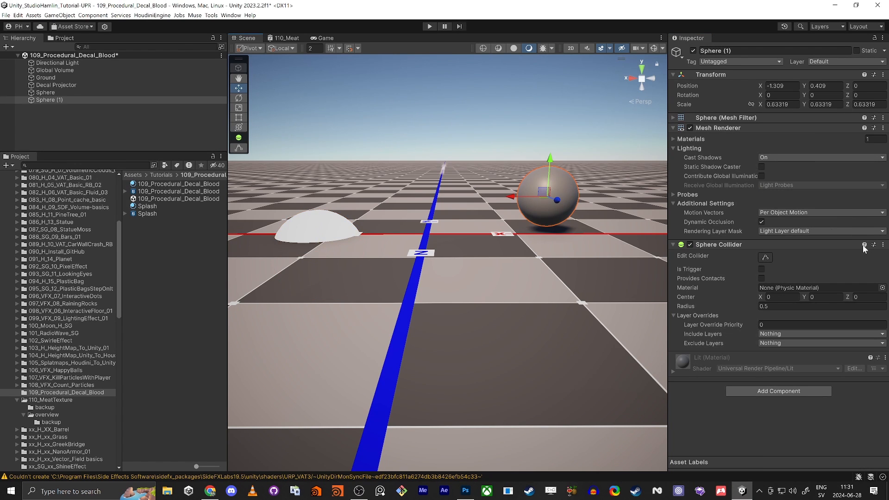
pyautogui.click(845, 231)
pyautogui.click(729, 198)
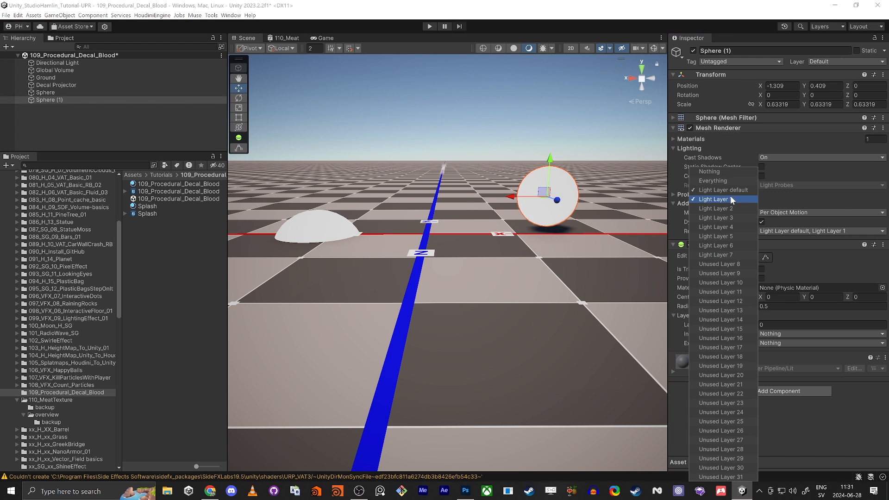
pyautogui.click(729, 198)
# Add Light Layer 1 to the Ground plane's rendering layer mask alongside Light Layer default.
pyautogui.click(513, 306)
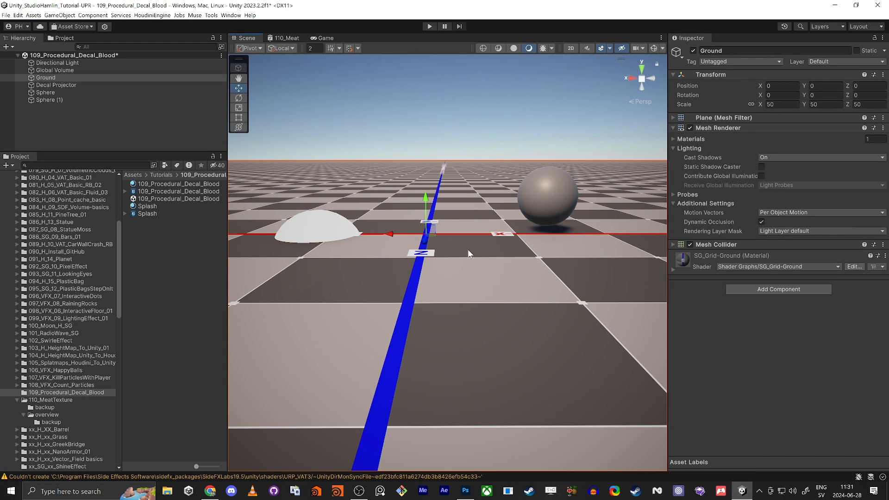
pyautogui.click(800, 230)
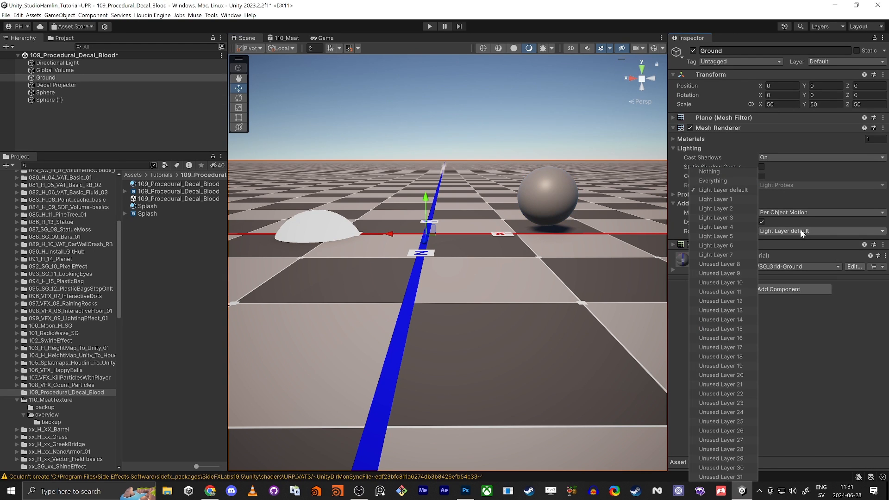
pyautogui.click(729, 199)
pyautogui.click(429, 251)
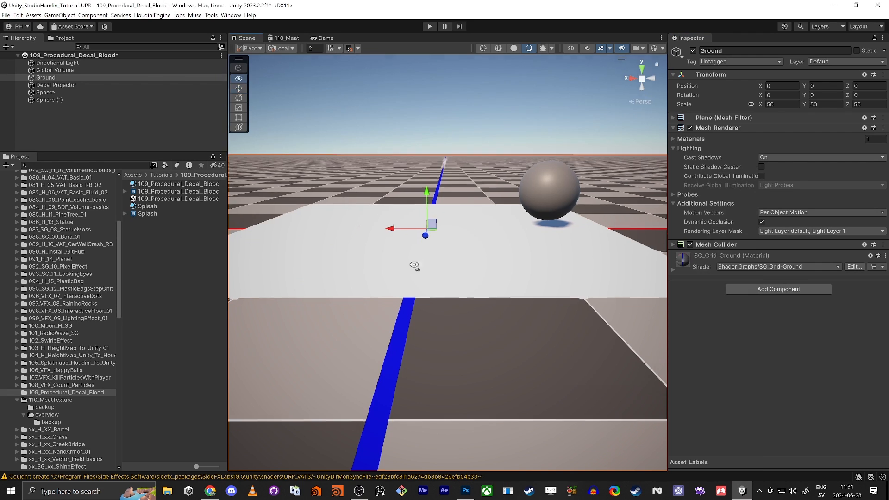
pyautogui.moveTo(415, 264); pyautogui.dragTo(377, 293, button='right')
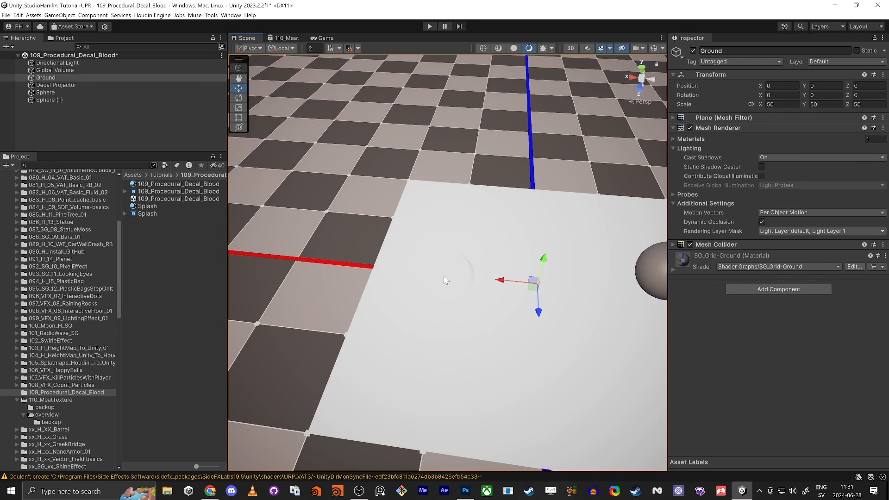
# Delete both test spheres from the scene.
pyautogui.click(445, 279)
pyautogui.moveTo(446, 281); pyautogui.dragTo(447, 319, button='right')
pyautogui.press('Delete')
pyautogui.click(528, 259)
pyautogui.press('Delete')
pyautogui.press('s')
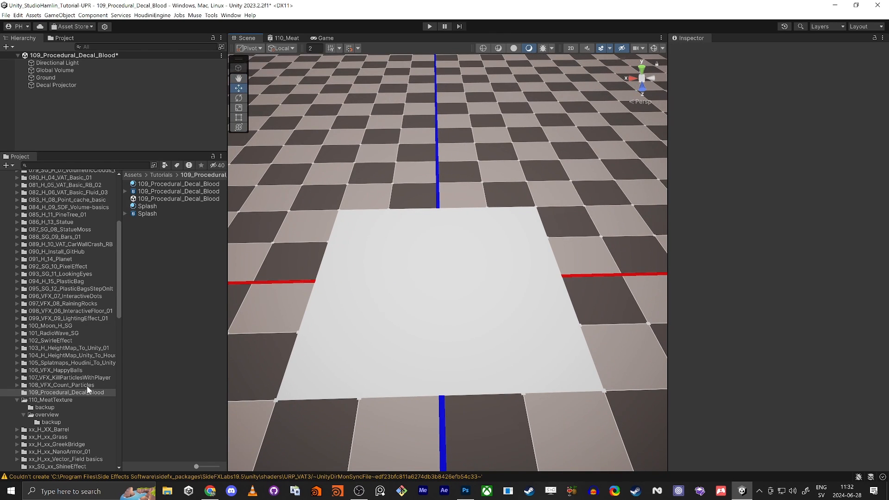
# Place the Meat model from the 110_MeatTexture folder in the scene and apply the 110_Meat material to it.
pyautogui.click(51, 399)
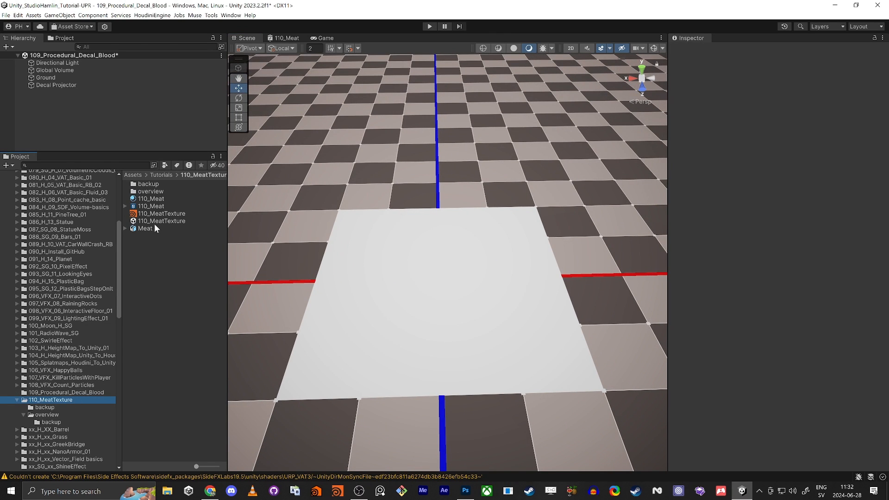
pyautogui.moveTo(141, 227); pyautogui.dragTo(157, 111)
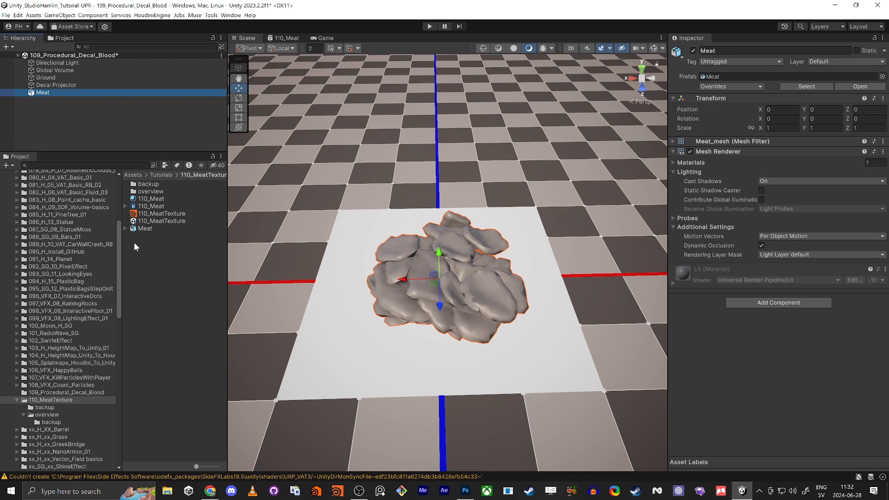
pyautogui.moveTo(143, 198); pyautogui.dragTo(465, 299)
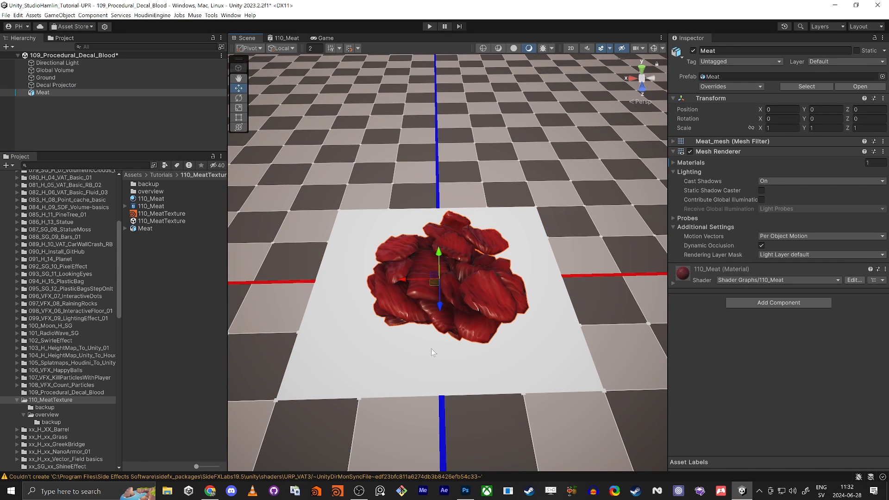
pyautogui.keyDown('alt'); pyautogui.moveTo(431, 352); pyautogui.dragTo(408, 315); pyautogui.keyUp('alt')
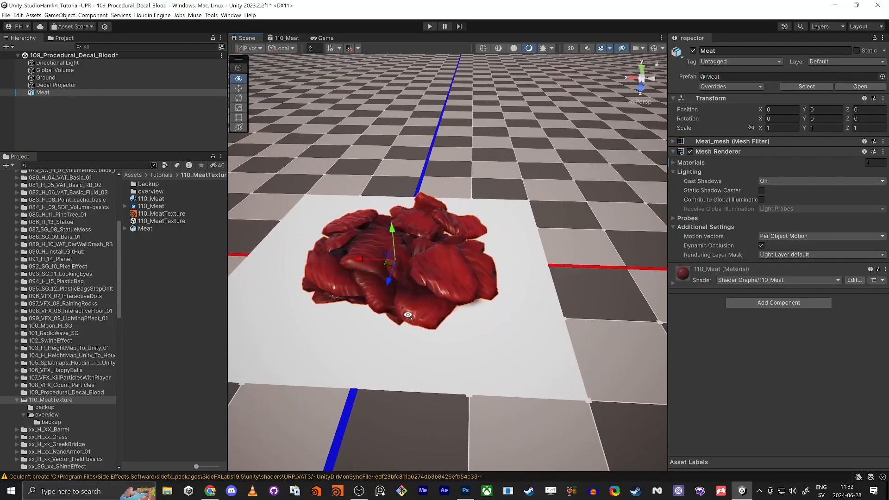
pyautogui.click(115, 147)
pyautogui.click(268, 343)
pyautogui.keyDown('alt'); pyautogui.moveTo(313, 346); pyautogui.dragTo(342, 355); pyautogui.keyUp('alt')
# Open the 109_Procedural_Decal_Blood shader graph and maximize its window to show the Vertex and Fragment blocks.
pyautogui.click(62, 392)
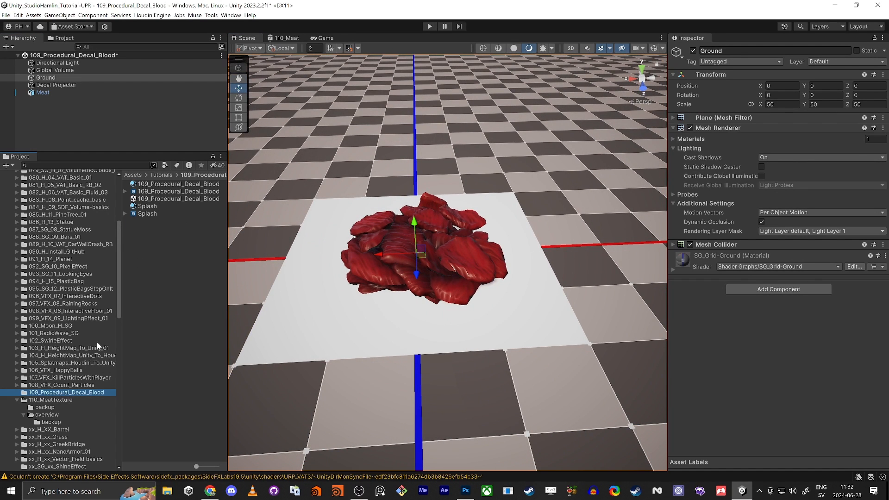
pyautogui.doubleClick(152, 191)
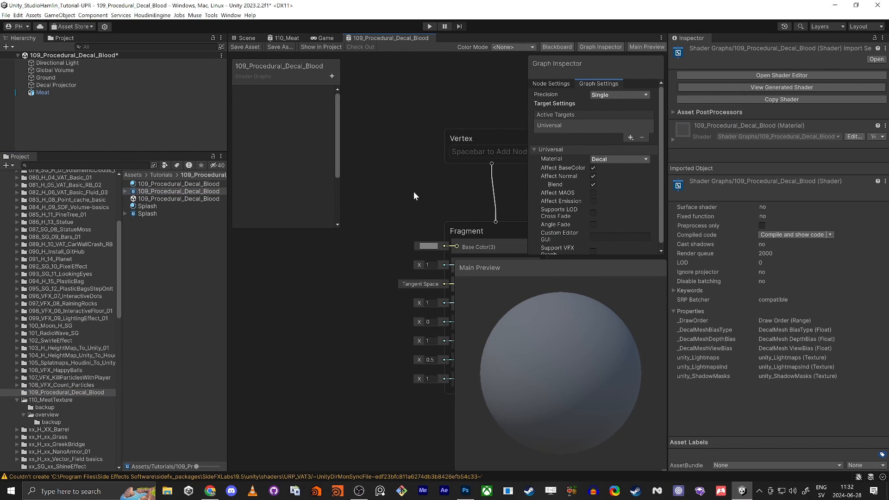
pyautogui.hotkey('shift', 'space')
pyautogui.moveTo(350, 238); pyautogui.dragTo(598, 225, button='middle')
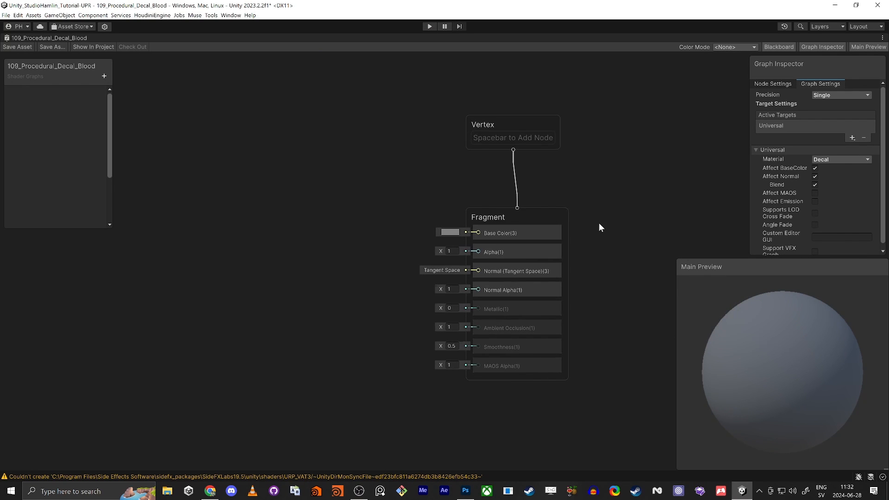
pyautogui.moveTo(358, 186); pyautogui.dragTo(333, 230, button='middle')
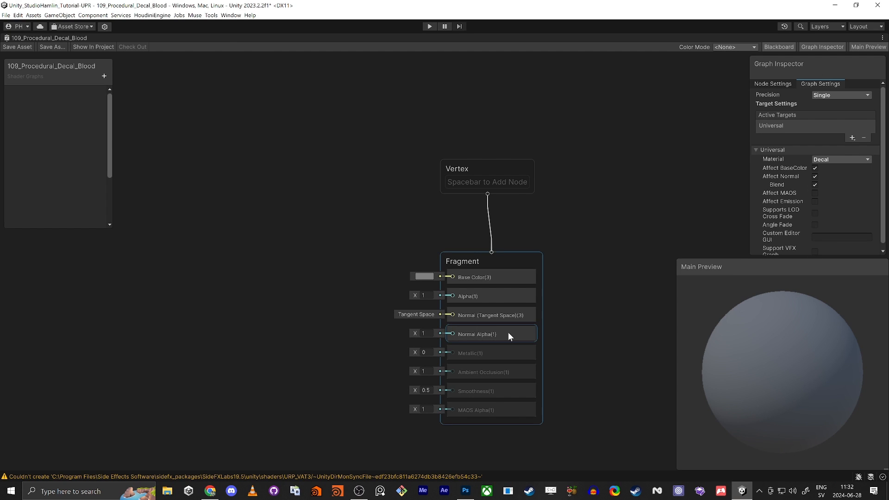
pyautogui.moveTo(366, 343); pyautogui.dragTo(326, 267, button='middle')
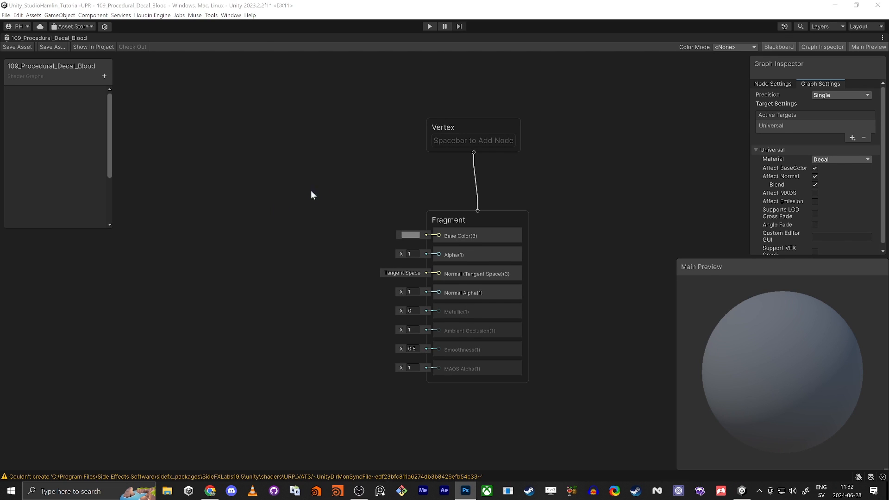
# Create a Tiling And Offset node and place it well ahead of the Fragment block.
pyautogui.moveTo(263, 213); pyautogui.dragTo(310, 190, button='middle')
pyautogui.press('space')
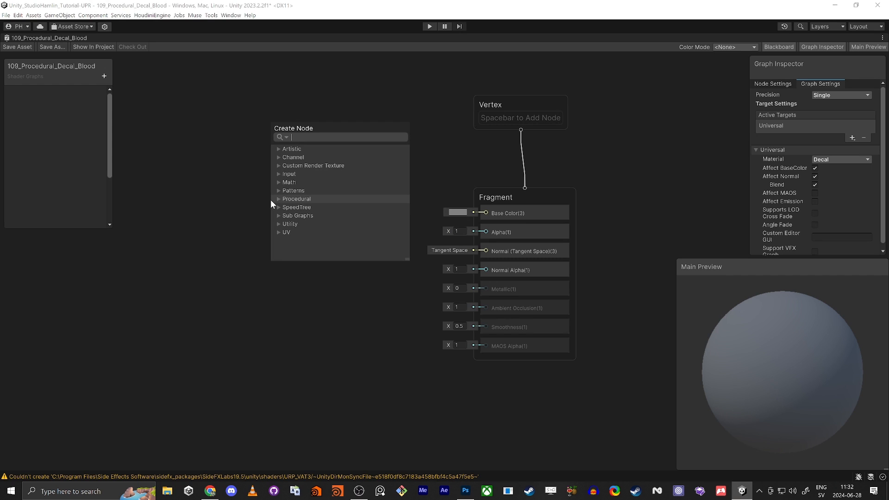
pyautogui.write('tiling')
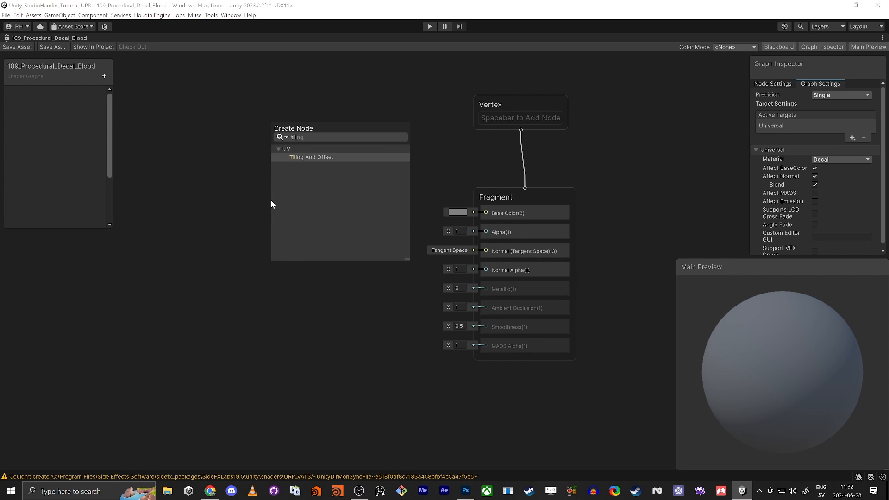
pyautogui.press('Return')
pyautogui.moveTo(324, 219); pyautogui.dragTo(159, 236)
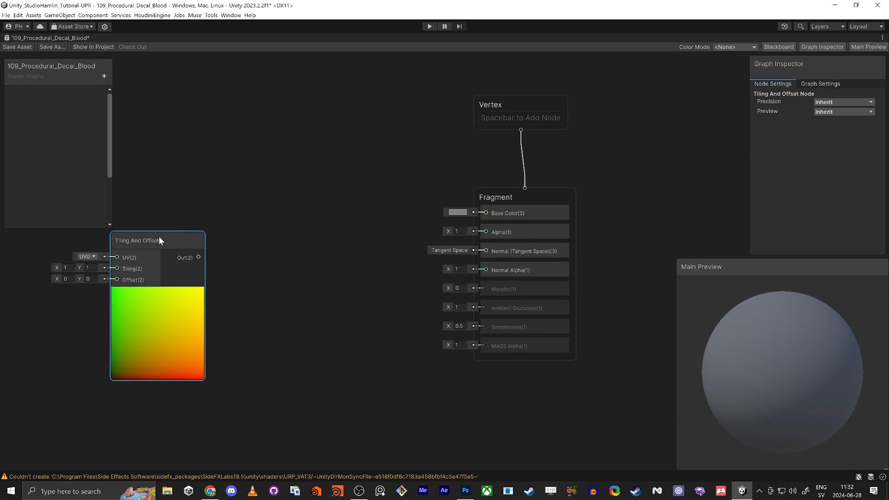
# Set the Tiling And Offset node's offset to X -0.5, Y -0.5.
pyautogui.moveTo(278, 261); pyautogui.dragTo(437, 215, button='middle')
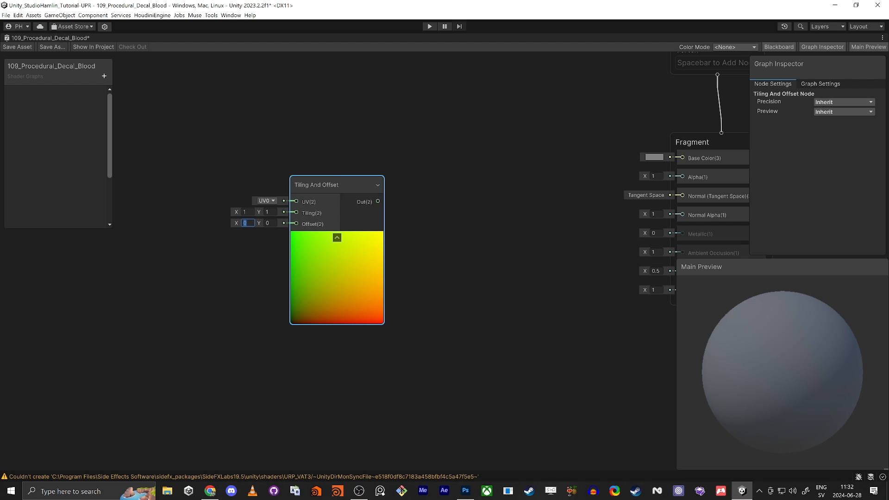
pyautogui.click(247, 223)
pyautogui.write('-0.5')
pyautogui.press('Tab')
pyautogui.write('-0.5')
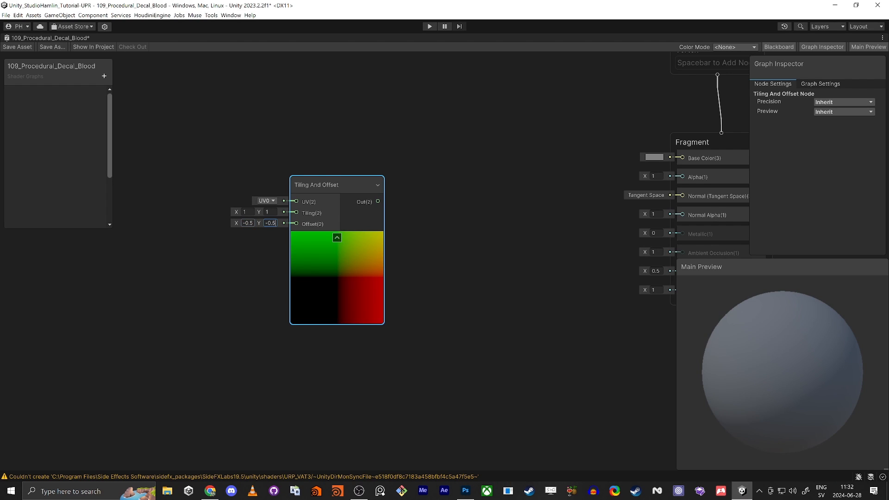
pyautogui.click(354, 334)
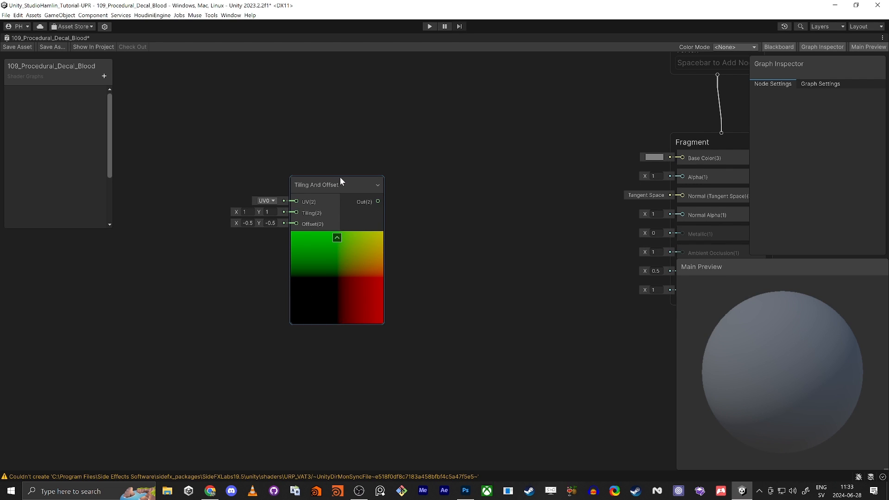
# Add a Distance node beside Tiling And Offset and connect the Tiling And Offset output to its A input.
pyautogui.moveTo(337, 182); pyautogui.dragTo(269, 178)
pyautogui.click(365, 206)
pyautogui.press('space')
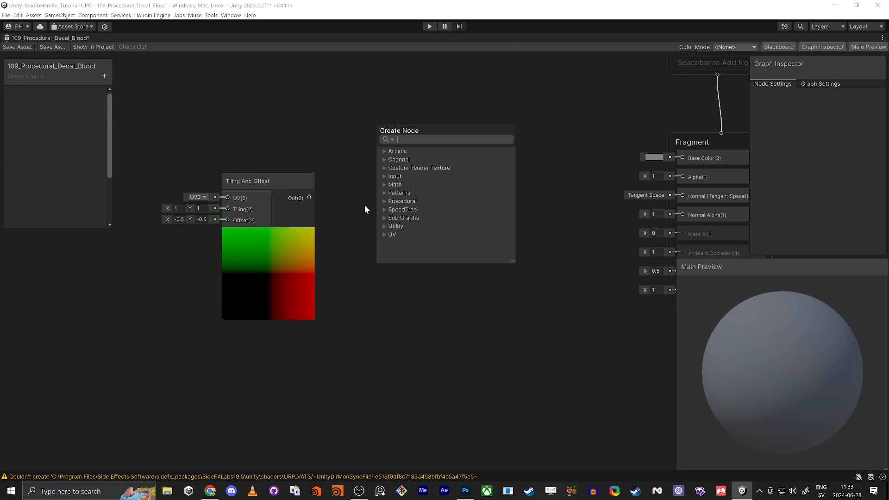
pyautogui.write('distance')
pyautogui.press('Return')
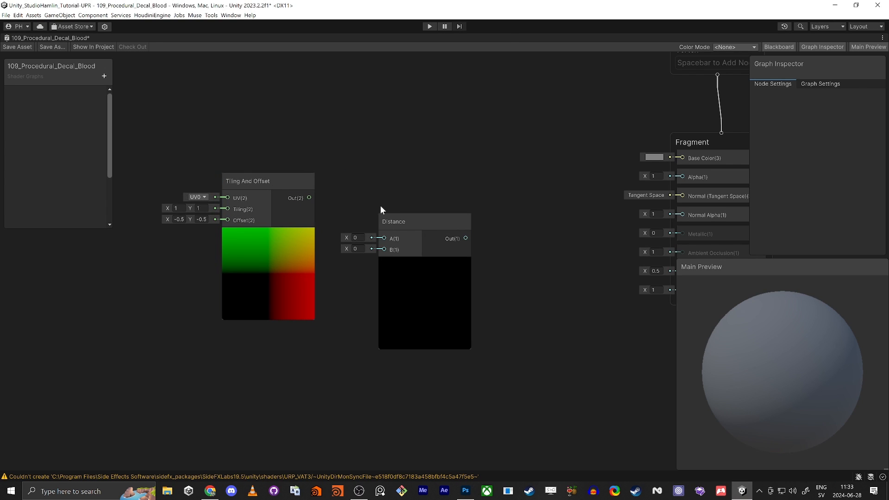
pyautogui.moveTo(309, 198); pyautogui.dragTo(380, 238)
pyautogui.moveTo(408, 234); pyautogui.dragTo(411, 192)
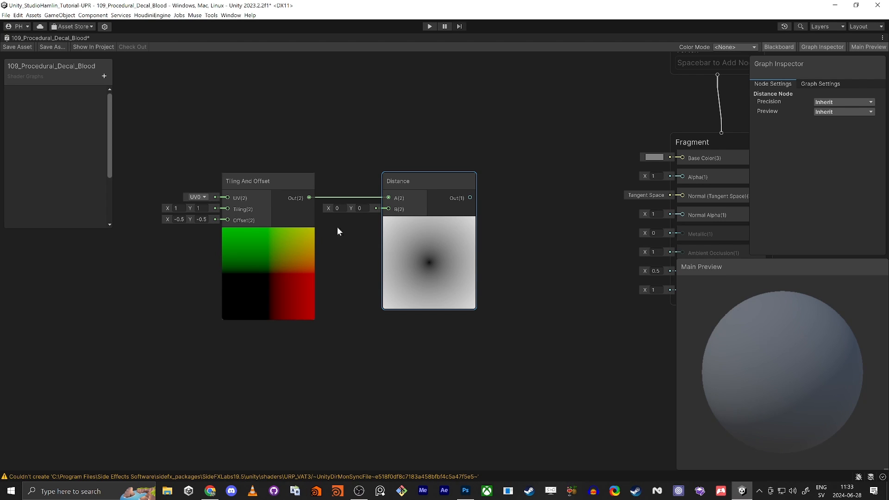
# Move the Tiling And Offset and Distance nodes away from the Fragment block and add a Saturate node fed by Distance.
pyautogui.moveTo(272, 149); pyautogui.dragTo(402, 200)
pyautogui.moveTo(440, 178); pyautogui.dragTo(348, 179)
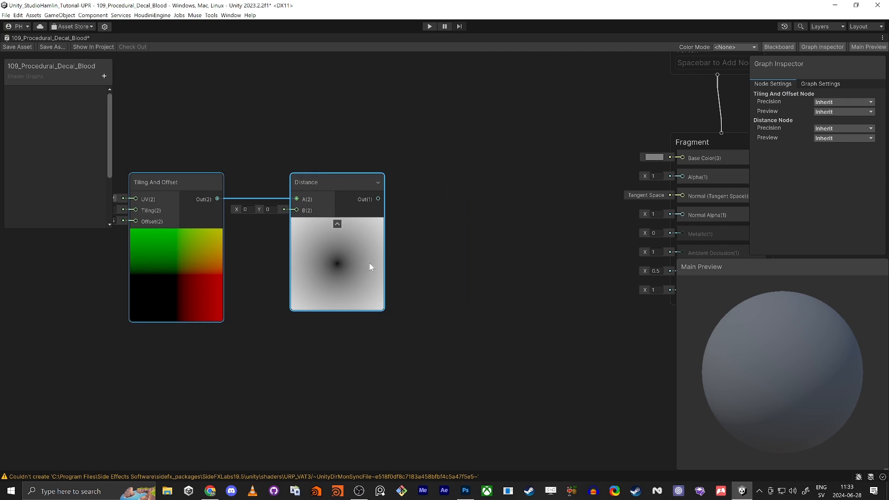
pyautogui.hotkey('alt', 'Tab')
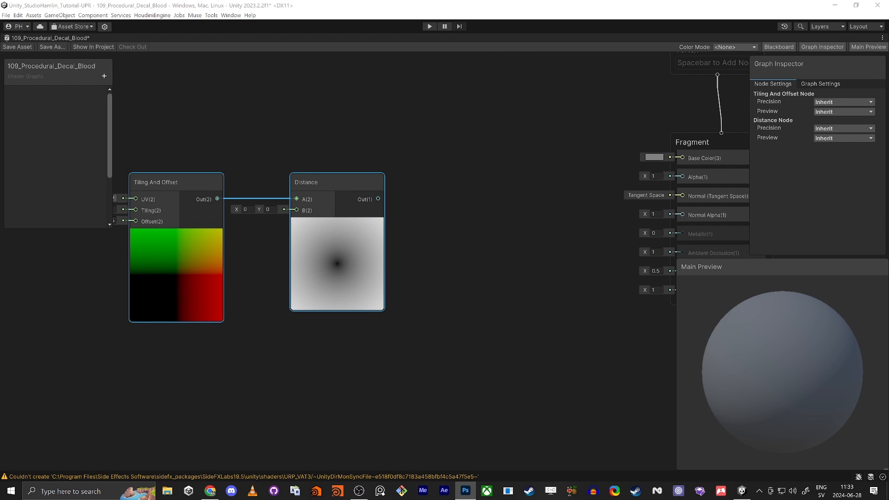
pyautogui.click(440, 188)
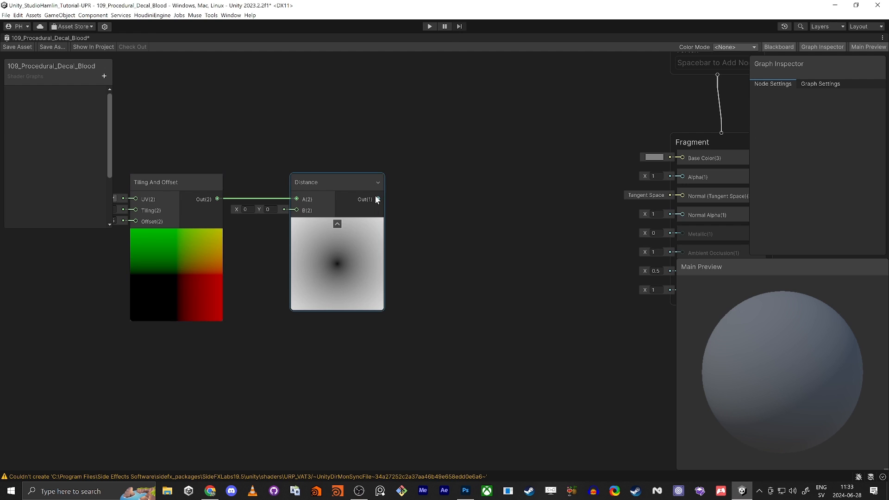
pyautogui.moveTo(378, 199); pyautogui.dragTo(460, 176)
pyautogui.write('saturate')
pyautogui.press('Return')
pyautogui.scroll(-2, 485, 139)
pyautogui.moveTo(480, 141); pyautogui.dragTo(526, 177, button='middle')
pyautogui.scroll(-1, 527, 177)
# Shift the three connected nodes farther from the Fragment block and leave a wider gap between Distance and Saturate.
pyautogui.moveTo(273, 146); pyautogui.dragTo(574, 351)
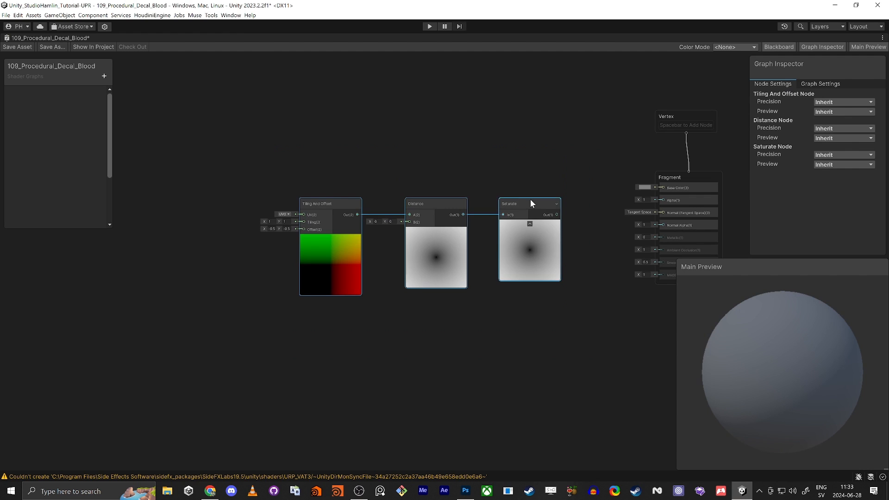
pyautogui.moveTo(542, 209); pyautogui.dragTo(426, 221)
pyautogui.click(413, 203)
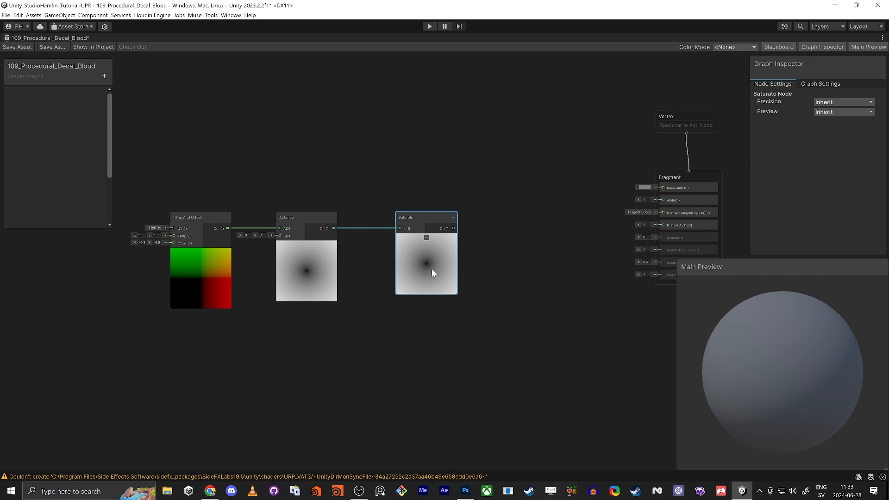
# Add a One Minus node fed by the Saturate output and line it up beside Saturate.
pyautogui.moveTo(510, 273); pyautogui.dragTo(447, 279, button='middle')
pyautogui.scroll(1, 373, 265)
pyautogui.click(446, 264)
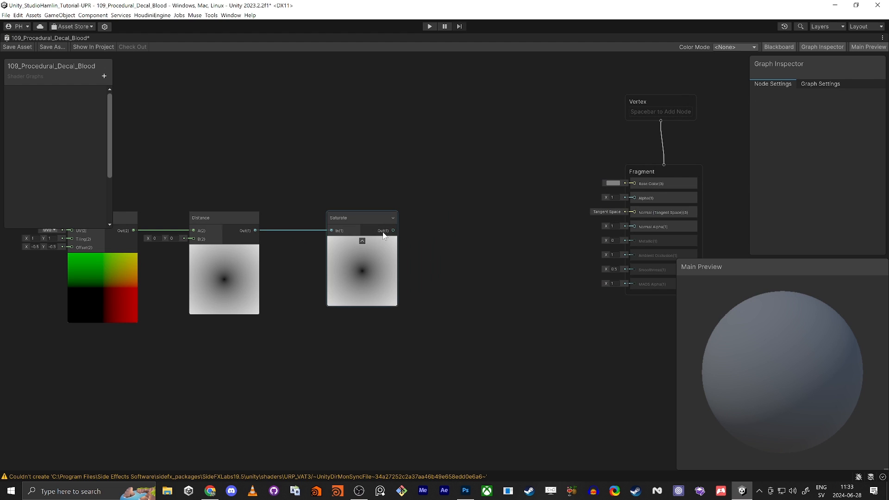
pyautogui.press('space')
pyautogui.write('one min')
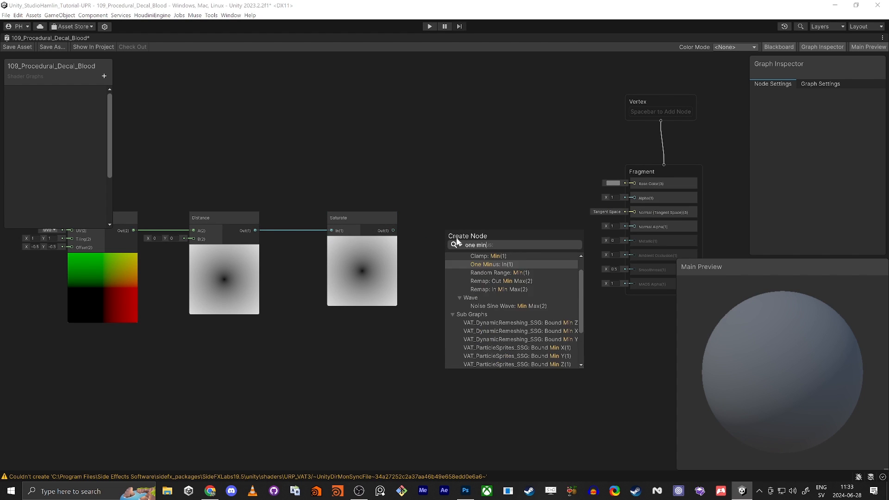
pyautogui.press('Return')
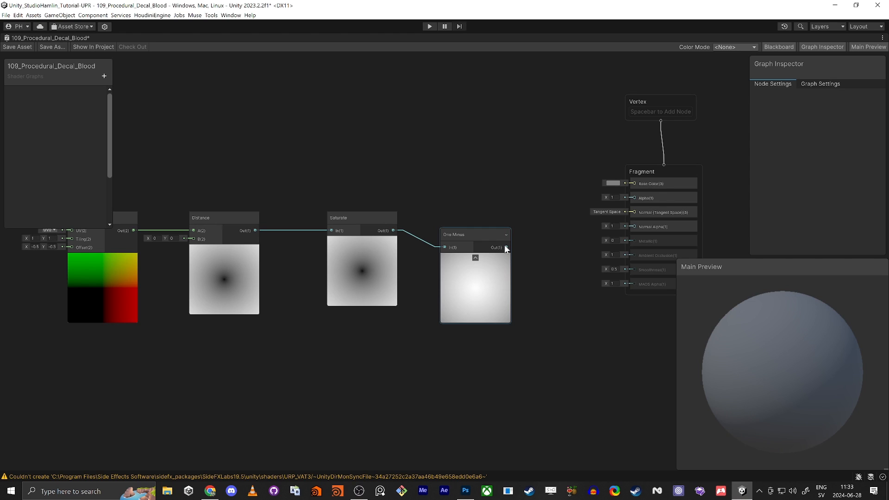
pyautogui.moveTo(466, 238); pyautogui.dragTo(466, 221)
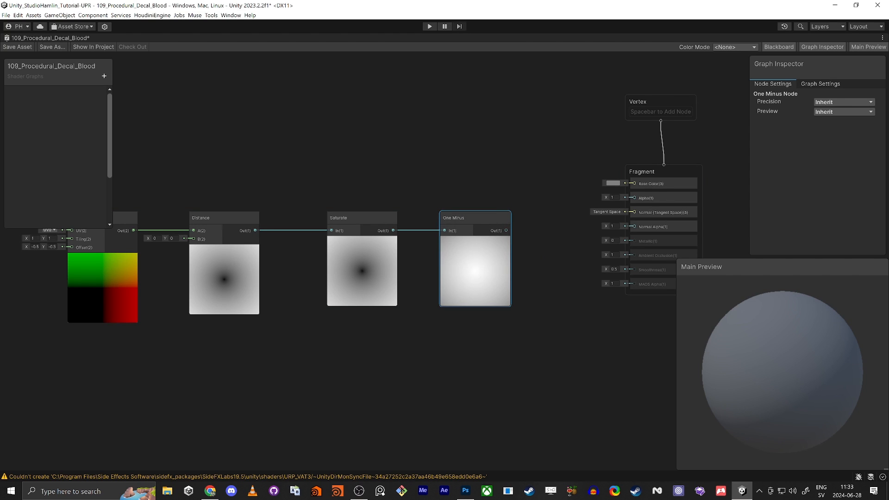
# Connect the One Minus output to the Fragment block's Alpha and Normal Alpha inputs.
pyautogui.hotkey('alt', 'Tab')
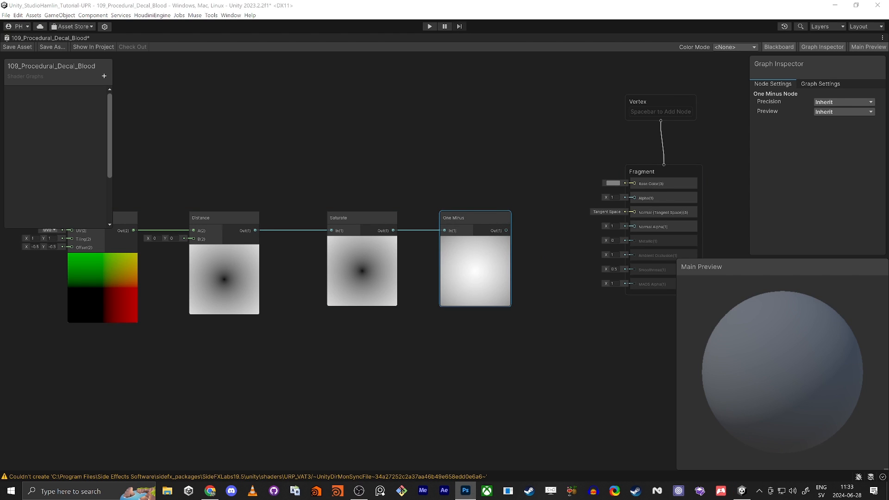
pyautogui.moveTo(484, 216); pyautogui.dragTo(480, 219)
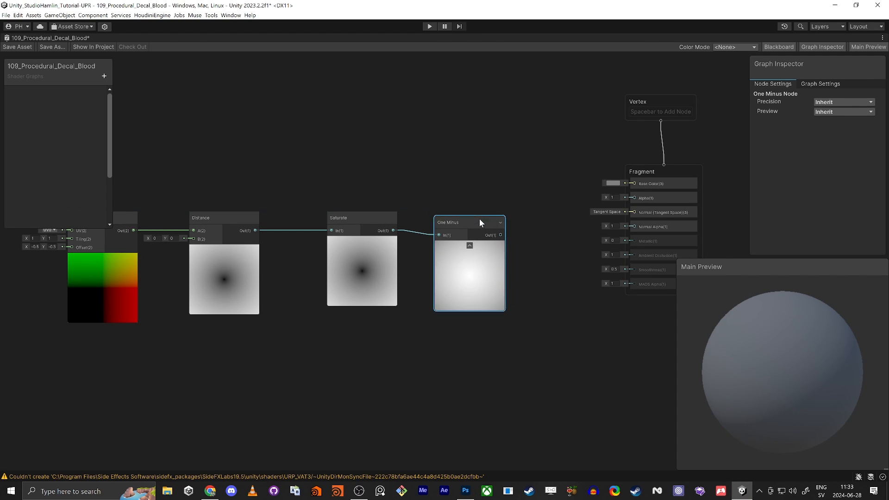
pyautogui.scroll(2, 546, 224)
pyautogui.moveTo(612, 212); pyautogui.dragTo(614, 179)
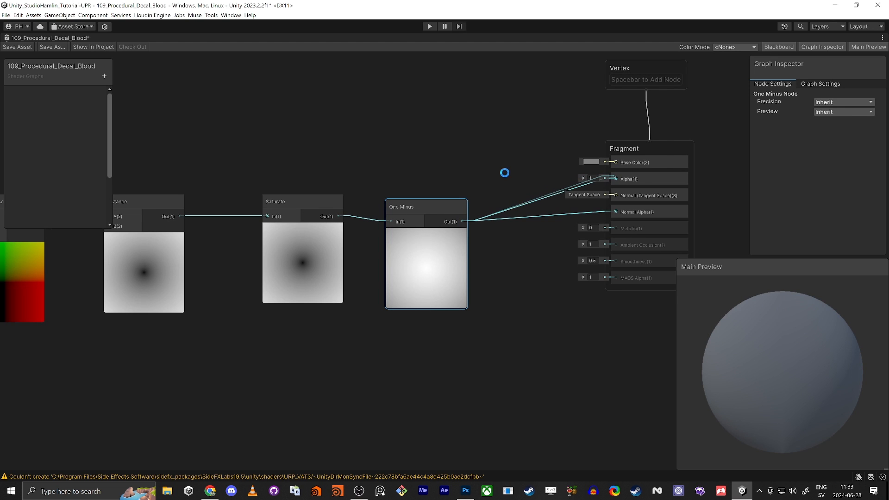
# Leave the maximized graph view, dock the Scene view below the Inspector, and widen the graph area.
pyautogui.hotkey('shift', 'space')
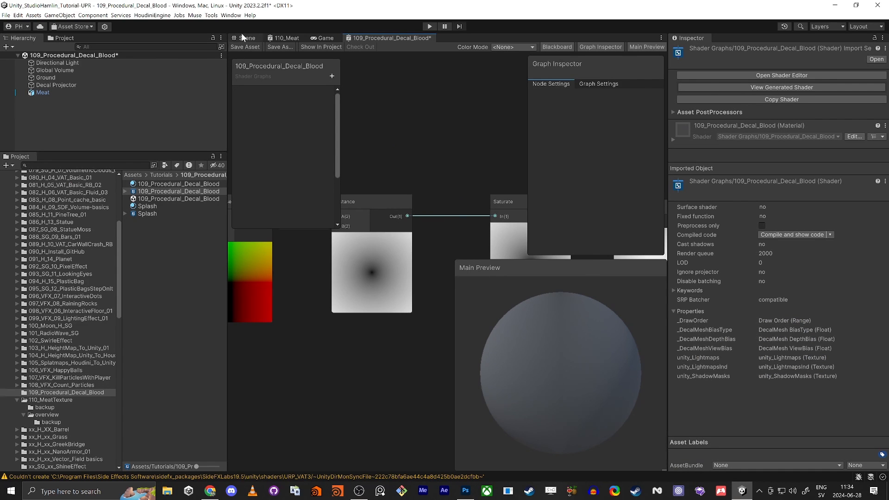
pyautogui.moveTo(242, 36); pyautogui.dragTo(757, 196)
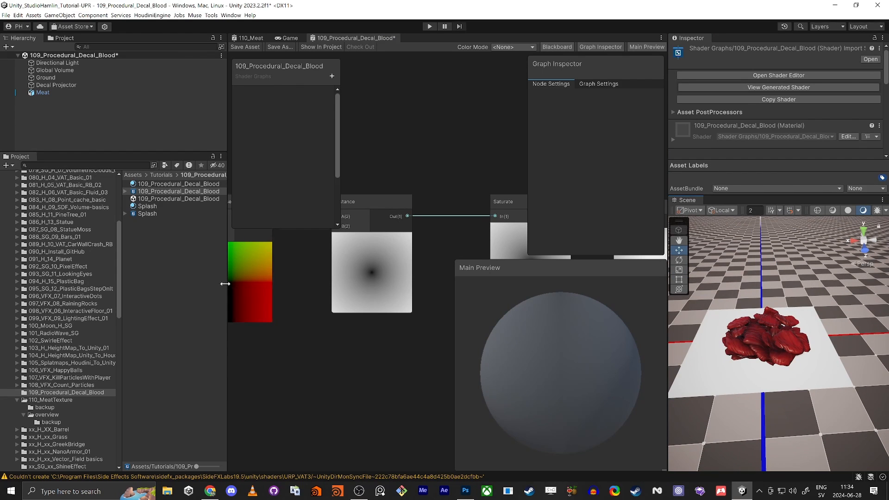
pyautogui.moveTo(225, 283); pyautogui.dragTo(46, 284)
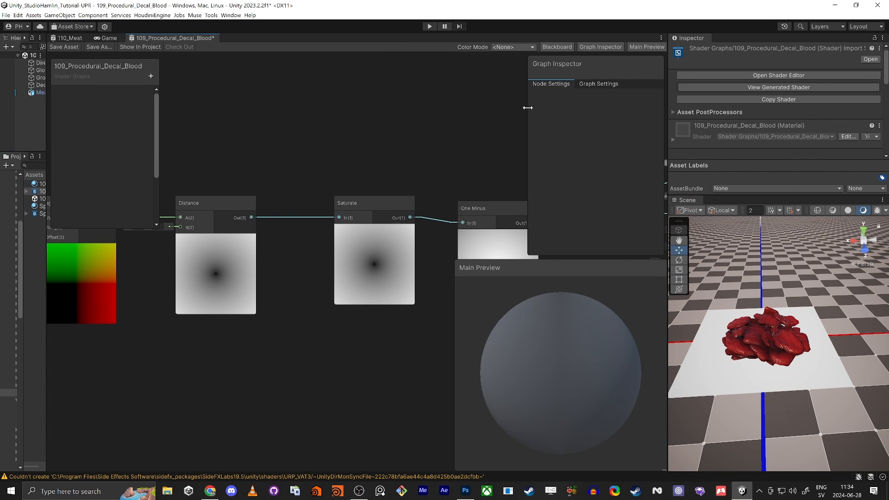
# Hide the graph's main preview and save the shader graph asset.
pyautogui.click(653, 47)
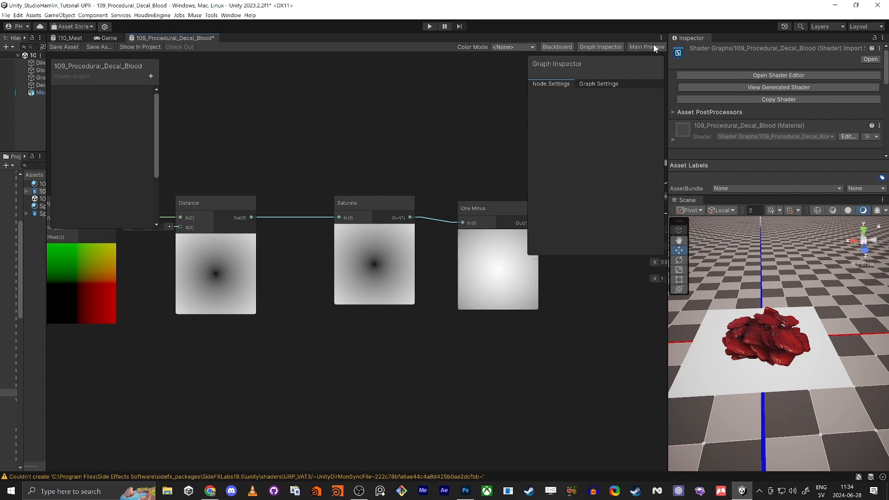
pyautogui.scroll(-4, 481, 417)
pyautogui.moveTo(414, 266); pyautogui.dragTo(306, 302, button='middle')
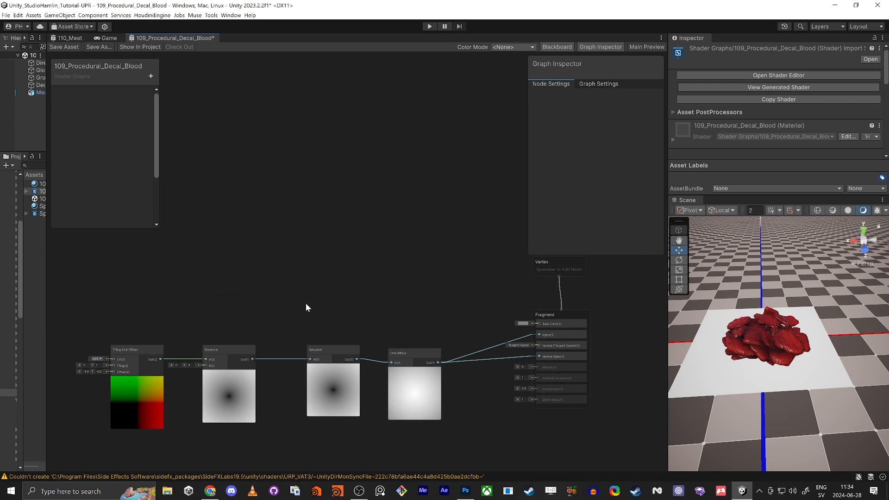
pyautogui.moveTo(331, 270); pyautogui.dragTo(343, 292, button='middle')
pyautogui.click(64, 47)
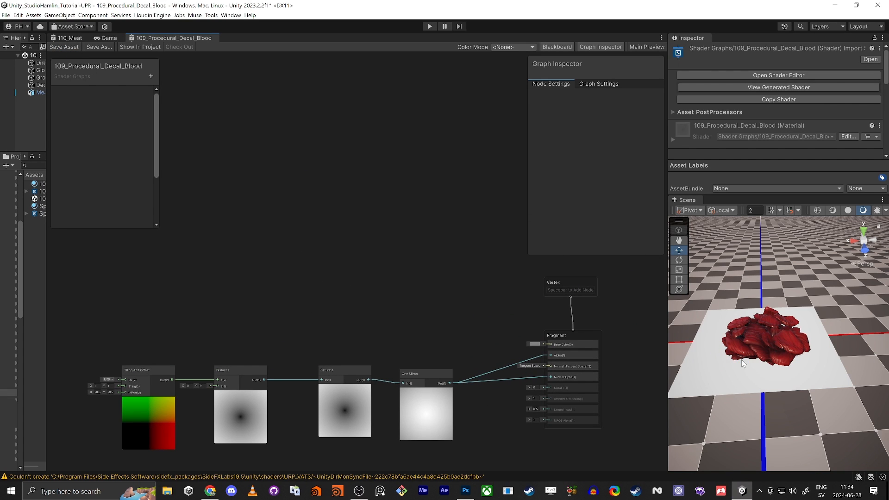
pyautogui.moveTo(436, 335)
pyautogui.mouseDown(button='middle')
pyautogui.moveTo(459, 327)
pyautogui.moveTo(451, 326)
pyautogui.mouseUp(button='middle')
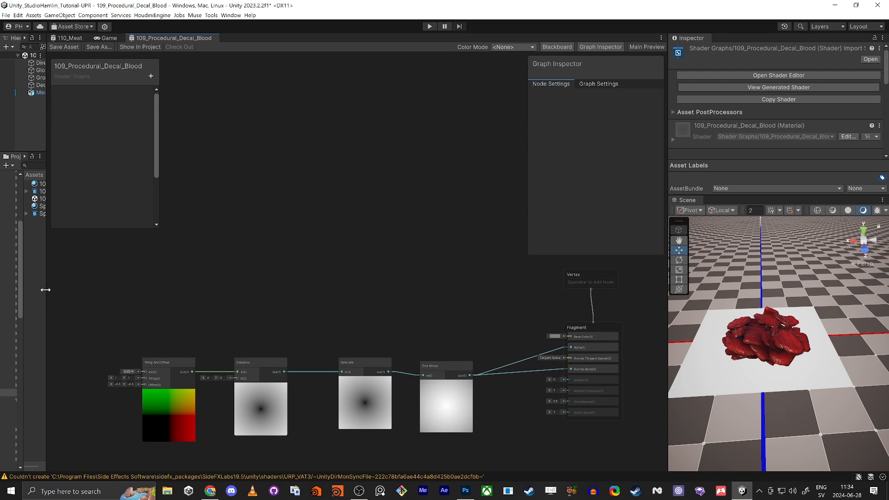
# Assign the 109_Procedural_Decal_Blood material to the Decal Projector.
pyautogui.moveTo(46, 290); pyautogui.dragTo(332, 299)
pyautogui.click(725, 371)
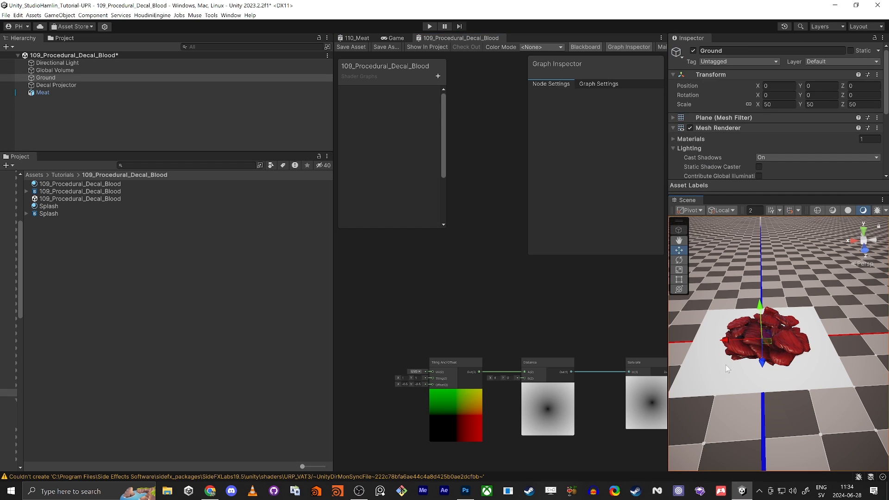
pyautogui.click(48, 86)
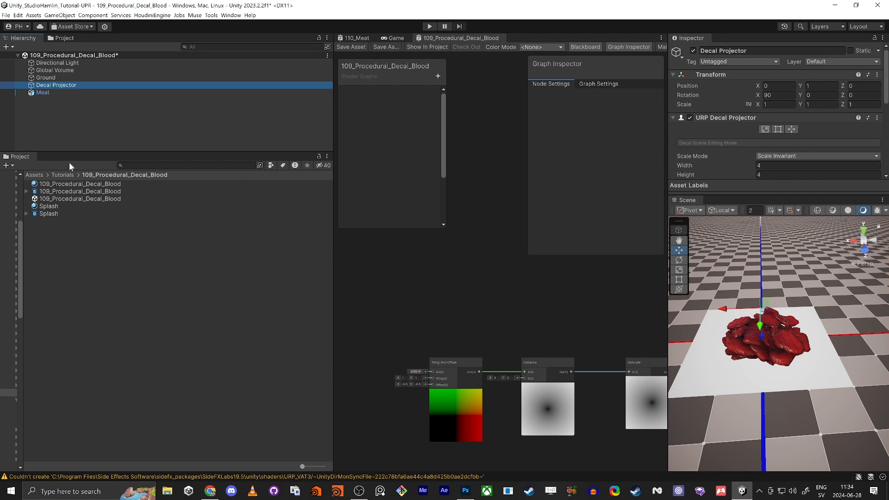
pyautogui.scroll(-4, 761, 137)
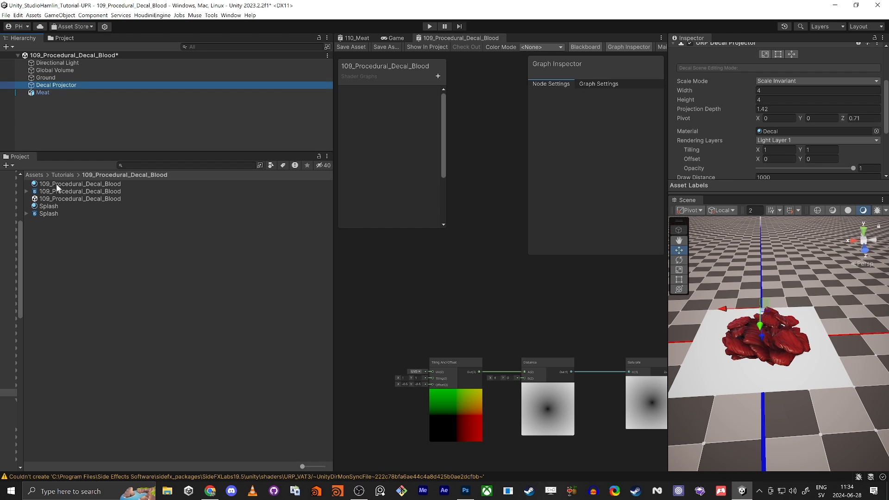
pyautogui.click(776, 131)
pyautogui.moveTo(776, 131); pyautogui.dragTo(775, 129)
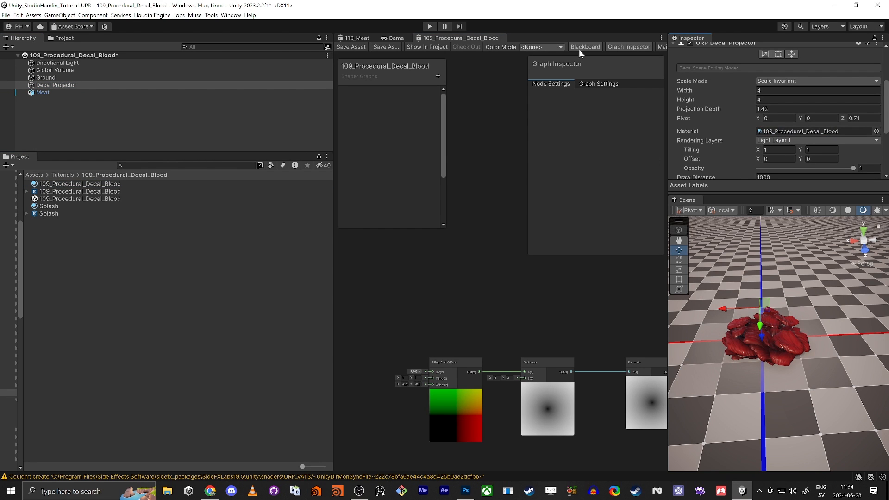
# Widen the graph area again and frame the Meat model to examine the ground beside it in the scene.
pyautogui.moveTo(332, 262); pyautogui.dragTo(99, 262)
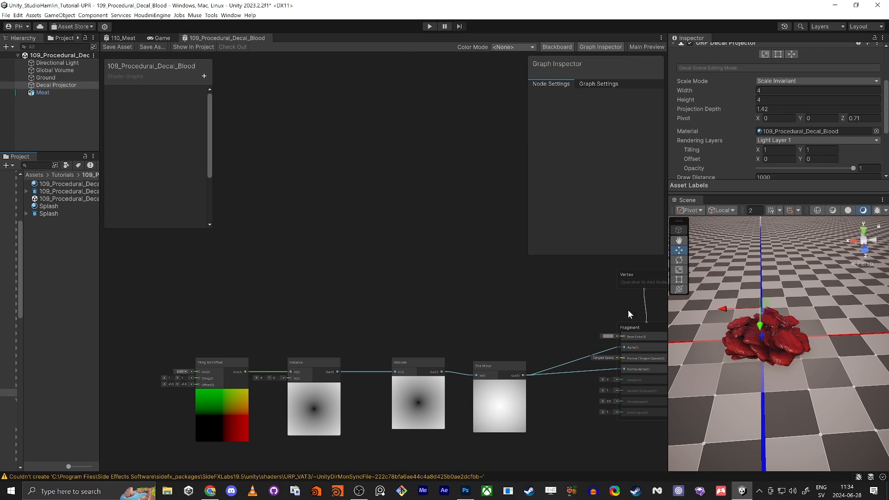
pyautogui.keyDown('alt'); pyautogui.moveTo(714, 309); pyautogui.dragTo(711, 345); pyautogui.keyUp('alt')
pyautogui.click(757, 360)
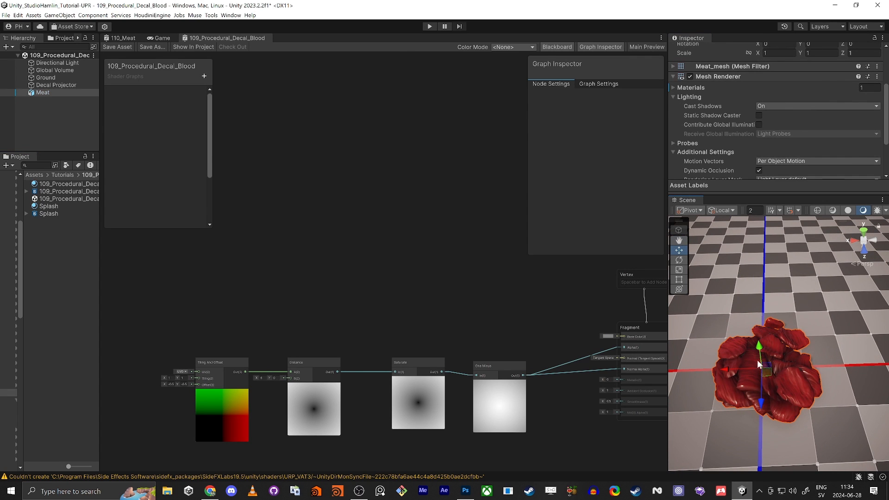
pyautogui.press('f')
pyautogui.moveTo(771, 349); pyautogui.dragTo(804, 331, button='middle')
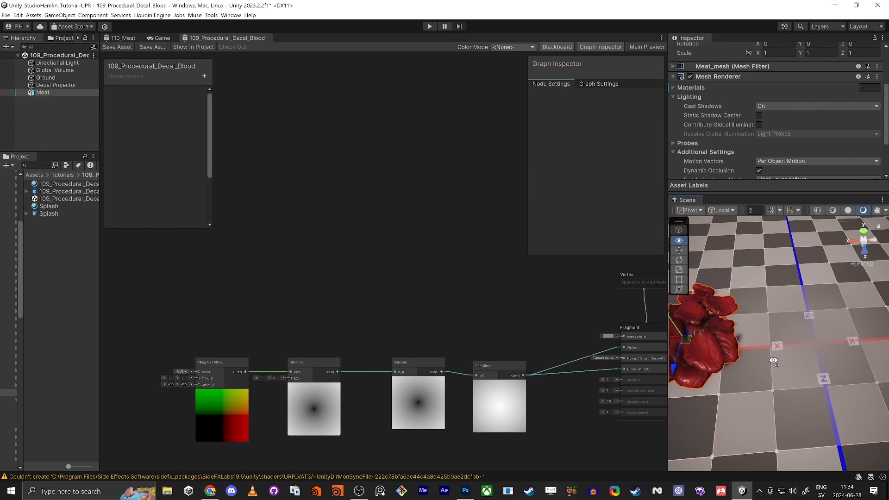
pyautogui.scroll(2, 776, 363)
pyautogui.moveTo(421, 304); pyautogui.dragTo(413, 264, button='middle')
pyautogui.scroll(-2, 415, 265)
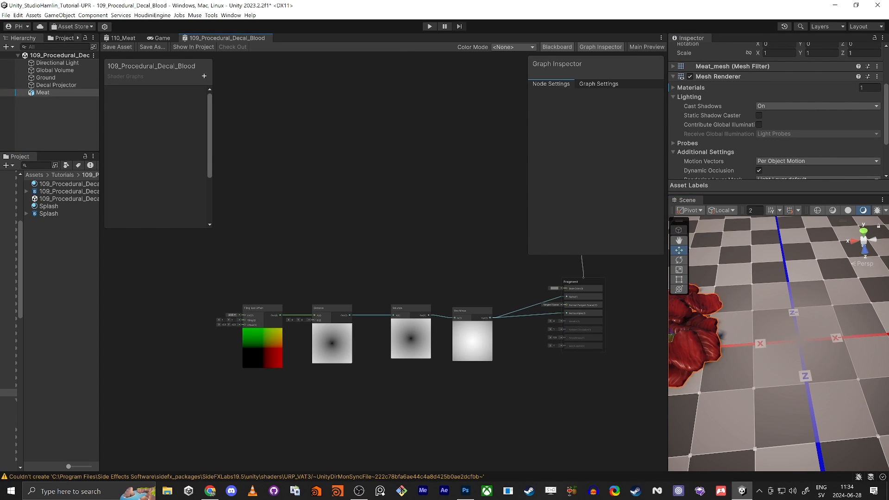
pyautogui.hotkey('alt', 'Tab')
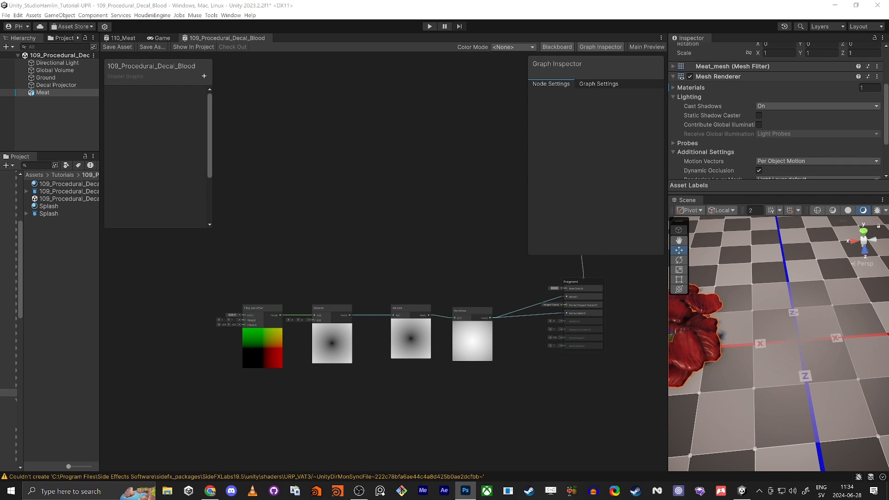
pyautogui.hotkey('alt', 'Tab')
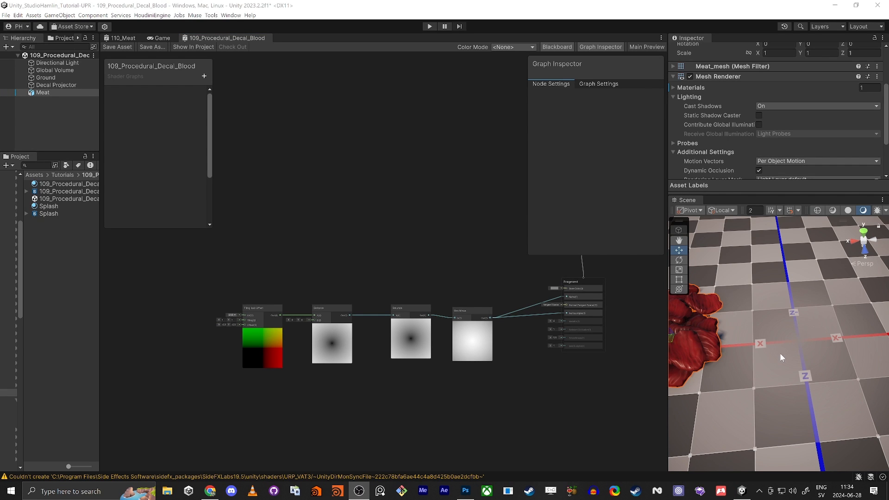
# Move the Tiling And Offset and Distance nodes away from Saturate to open a wide gap for new nodes.
pyautogui.click(426, 394)
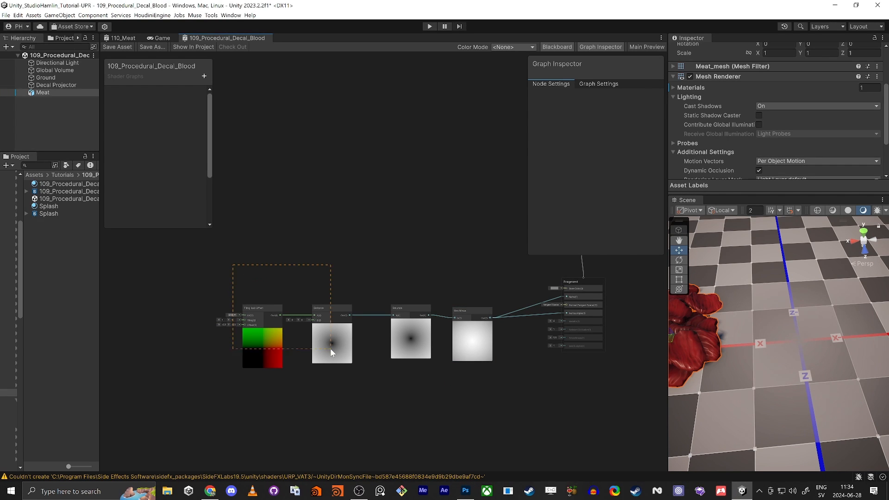
pyautogui.moveTo(330, 349); pyautogui.dragTo(321, 386)
pyautogui.moveTo(320, 390); pyautogui.dragTo(407, 379, button='middle')
pyautogui.moveTo(419, 293); pyautogui.dragTo(284, 295)
pyautogui.click(411, 146)
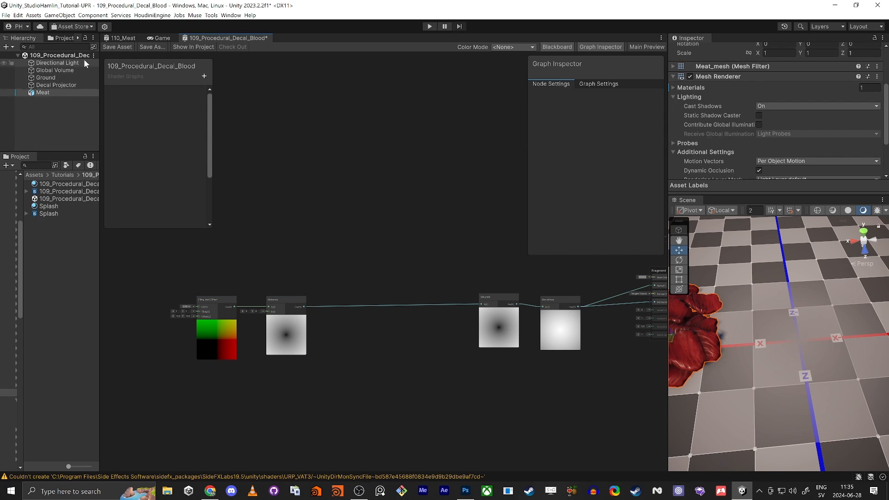
# Add a Float property named Size to the shader graph.
pyautogui.click(204, 76)
pyautogui.write('S')
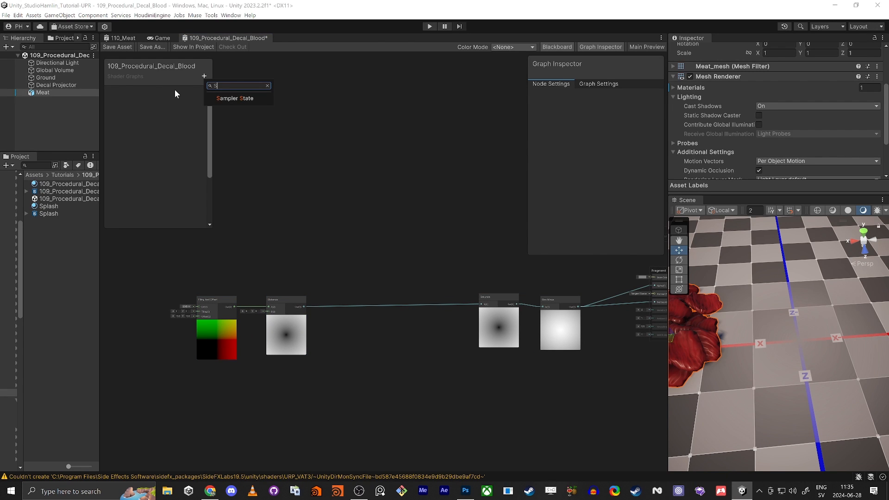
pyautogui.press('BackSpace')
pyautogui.write('fl')
pyautogui.click(234, 98)
pyautogui.doubleClick(111, 94)
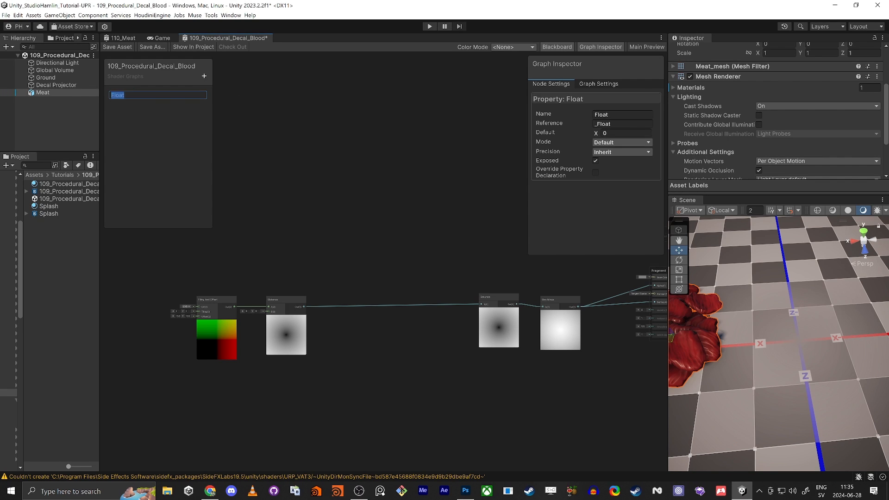
pyautogui.write('Size')
pyautogui.press('Return')
# Duplicate the Size property and rename the copy Sharpen.
pyautogui.hotkey('ctrl', 'd')
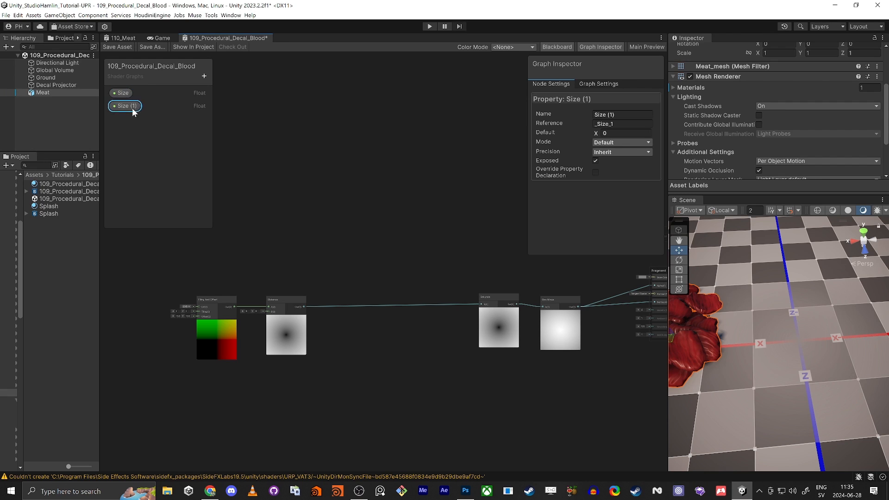
pyautogui.doubleClick(132, 108)
pyautogui.write('Sharpen')
# Set the mode of both the Size and Sharpen properties to Slider.
pyautogui.click(123, 93)
pyautogui.click(629, 143)
pyautogui.click(632, 161)
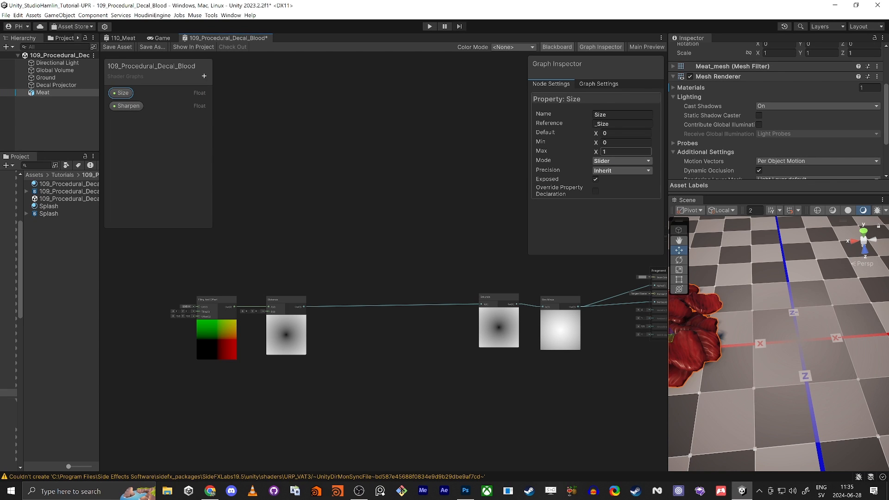
pyautogui.click(120, 108)
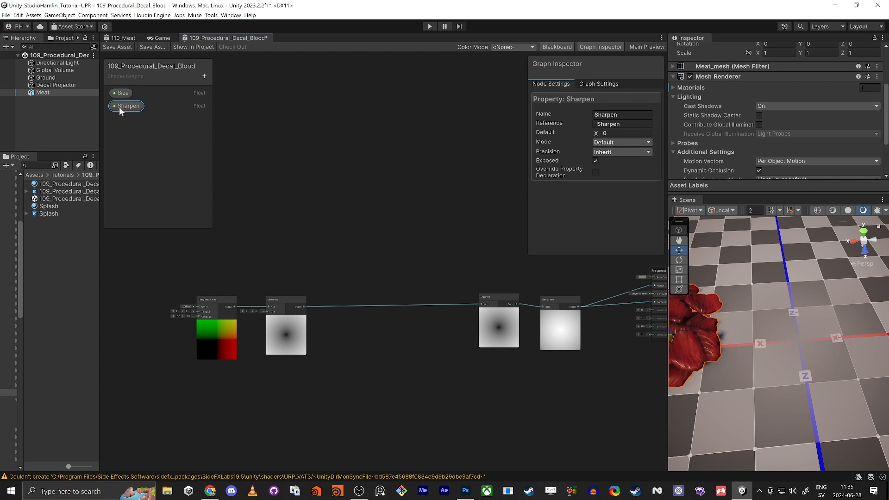
pyautogui.click(607, 143)
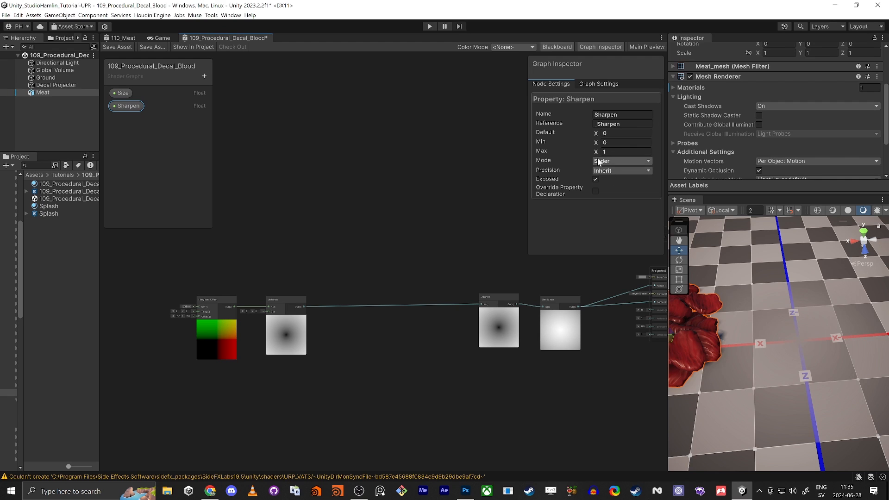
# Place the Size and Sharpen properties as nodes in the gap between Distance and Saturate.
pyautogui.click(127, 93)
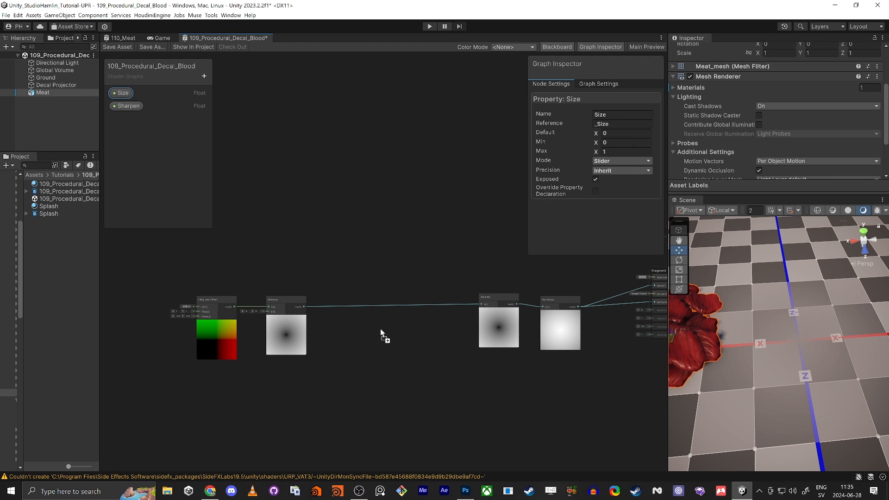
pyautogui.moveTo(383, 334); pyautogui.dragTo(389, 331)
pyautogui.moveTo(123, 104); pyautogui.dragTo(407, 349)
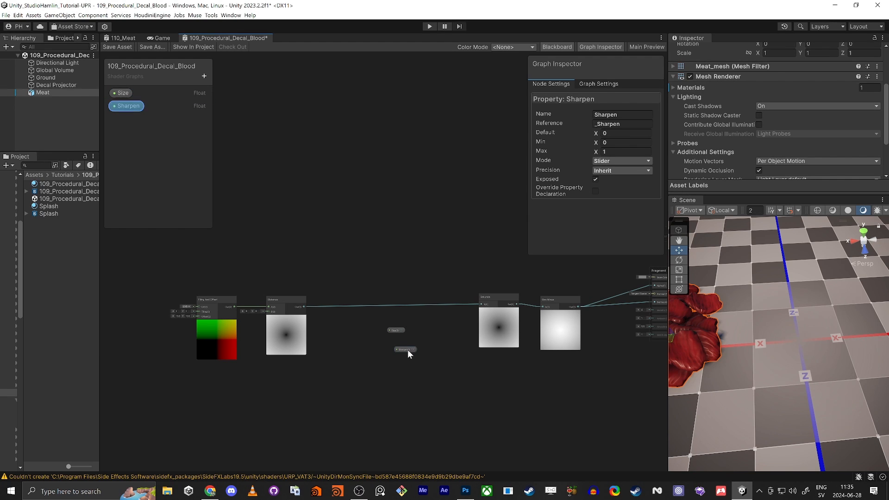
pyautogui.scroll(3, 461, 387)
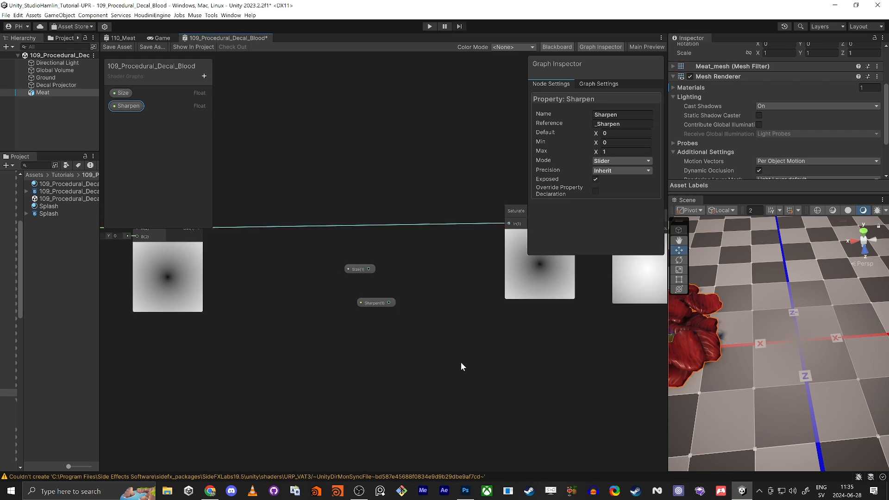
# Create a Color Mask node and insert it into the connection between Distance and Saturate.
pyautogui.scroll(-3, 461, 364)
pyautogui.moveTo(347, 369); pyautogui.dragTo(436, 304)
pyautogui.moveTo(414, 309); pyautogui.dragTo(384, 318)
pyautogui.click(452, 287)
pyautogui.press('space')
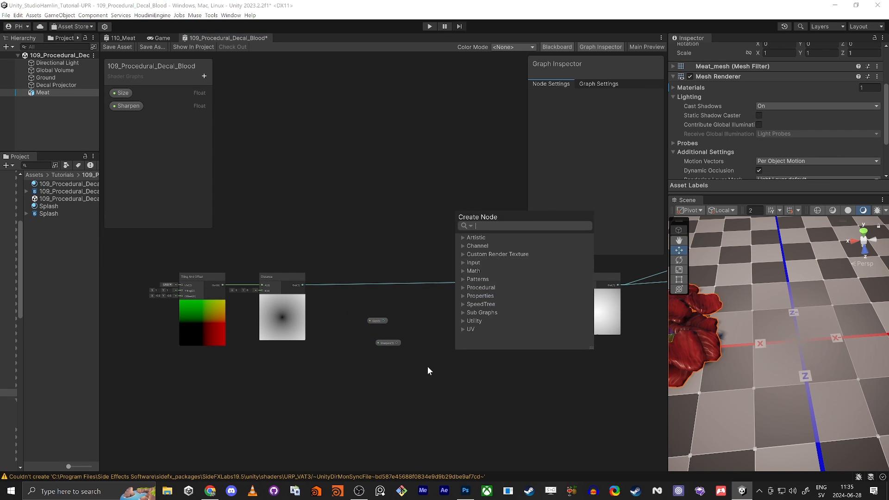
pyautogui.write('color mask')
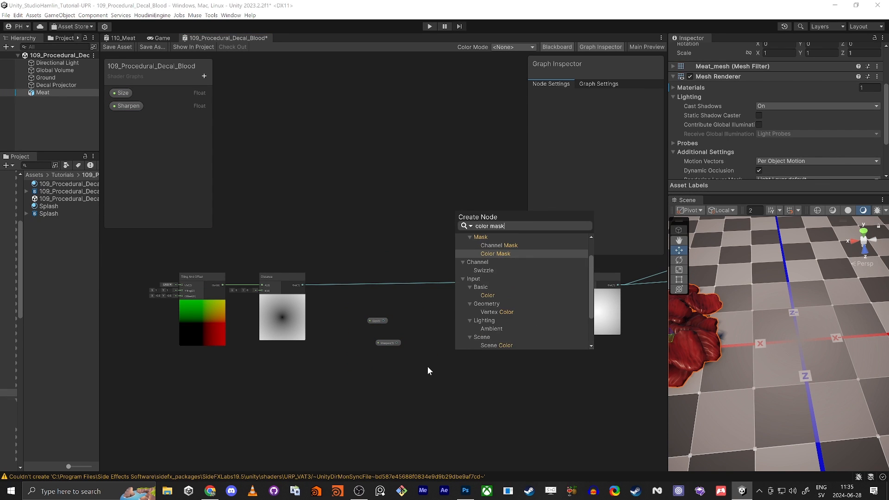
pyautogui.press('Return')
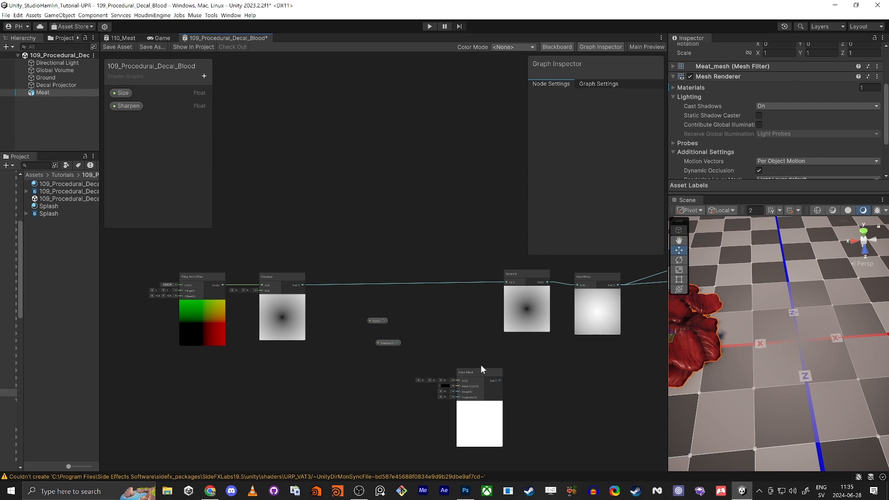
pyautogui.moveTo(468, 372); pyautogui.dragTo(416, 280)
pyautogui.moveTo(302, 285); pyautogui.dragTo(507, 282)
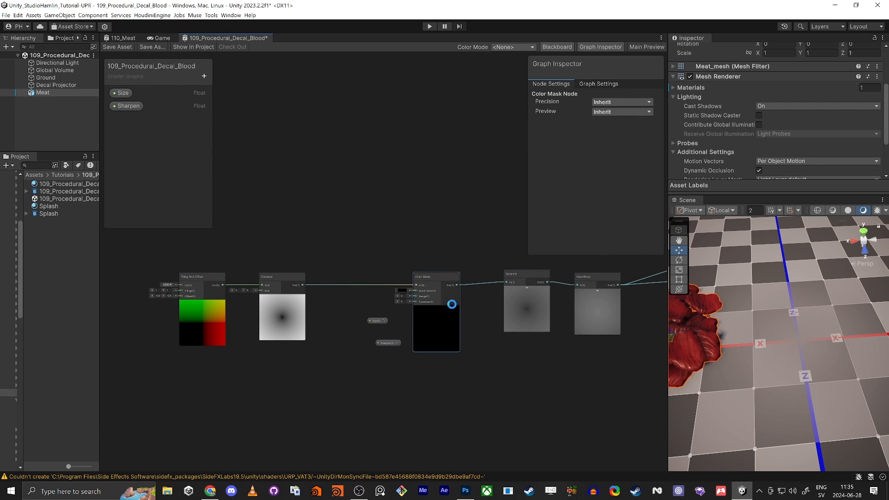
# Set the Color Mask node's Mask Color to white.
pyautogui.scroll(3, 408, 329)
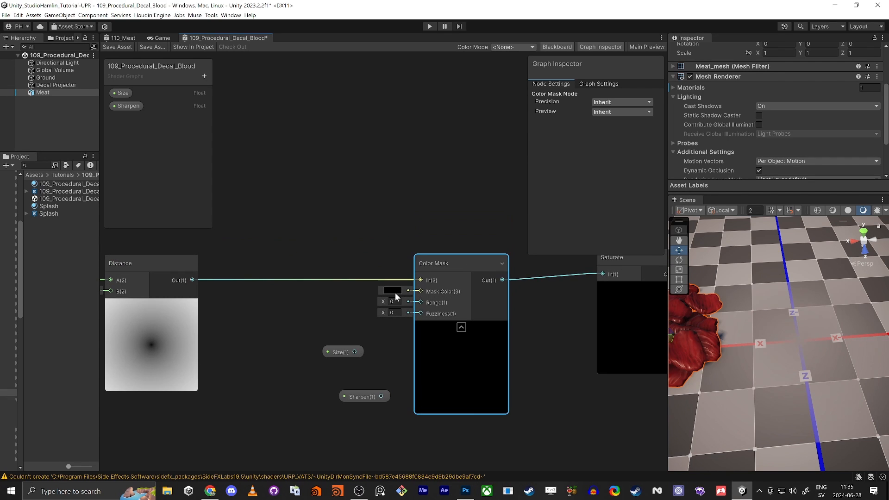
pyautogui.click(393, 291)
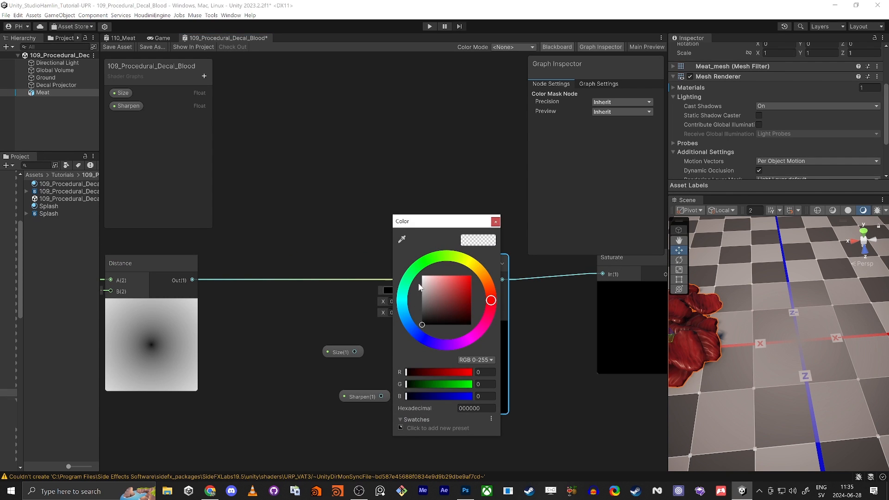
pyautogui.moveTo(424, 320); pyautogui.dragTo(377, 237)
pyautogui.click(495, 221)
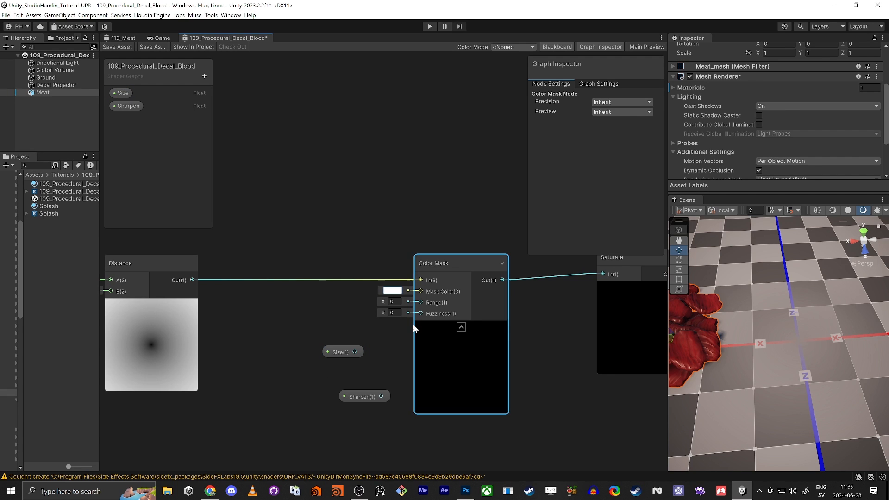
# Try a Range of 1.27 and a Fuzziness of -0.2 on the Color Mask, and save the shader graph.
pyautogui.moveTo(382, 300)
pyautogui.mouseDown()
pyautogui.moveTo(399, 313)
pyautogui.moveTo(389, 302)
pyautogui.moveTo(393, 311)
pyautogui.moveTo(378, 311)
pyautogui.moveTo(390, 301)
pyautogui.moveTo(372, 310)
pyautogui.moveTo(384, 301)
pyautogui.mouseUp()
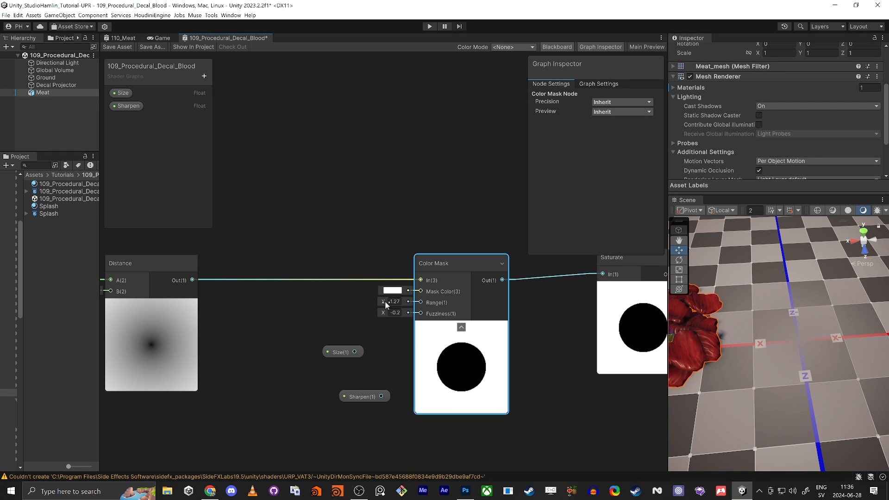
pyautogui.click(124, 46)
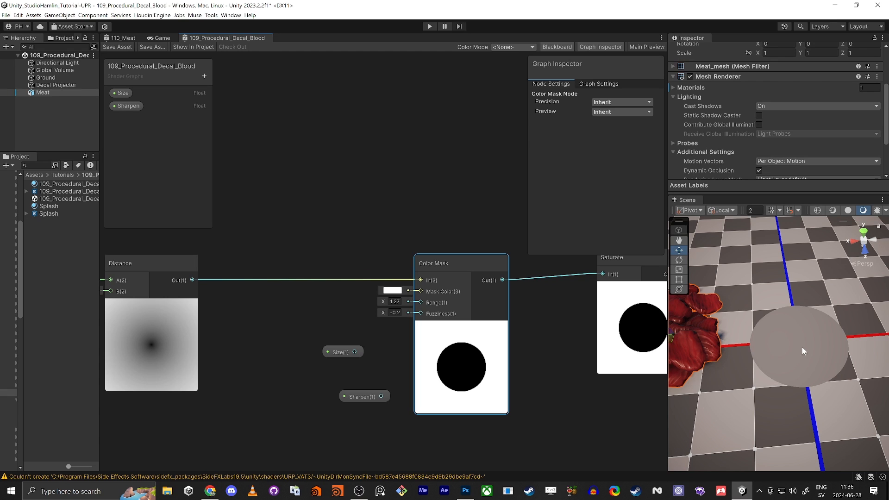
# Move the Size and Sharpen property nodes farther away from the Color Mask inputs to make room.
pyautogui.moveTo(355, 352); pyautogui.dragTo(326, 369)
pyautogui.press('Escape')
pyautogui.moveTo(362, 398); pyautogui.dragTo(306, 433)
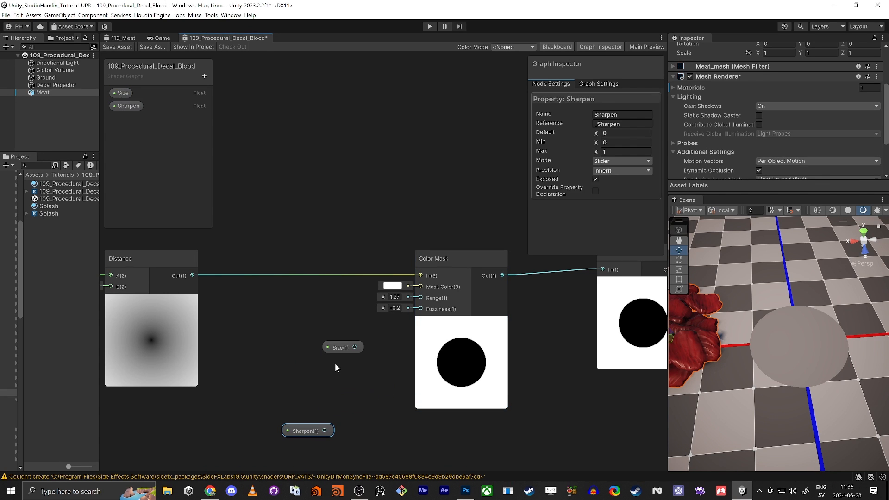
pyautogui.moveTo(324, 351); pyautogui.dragTo(273, 354)
# Set the Color Mask's Fuzziness and Range to 0 and save the shader graph.
pyautogui.click(395, 308)
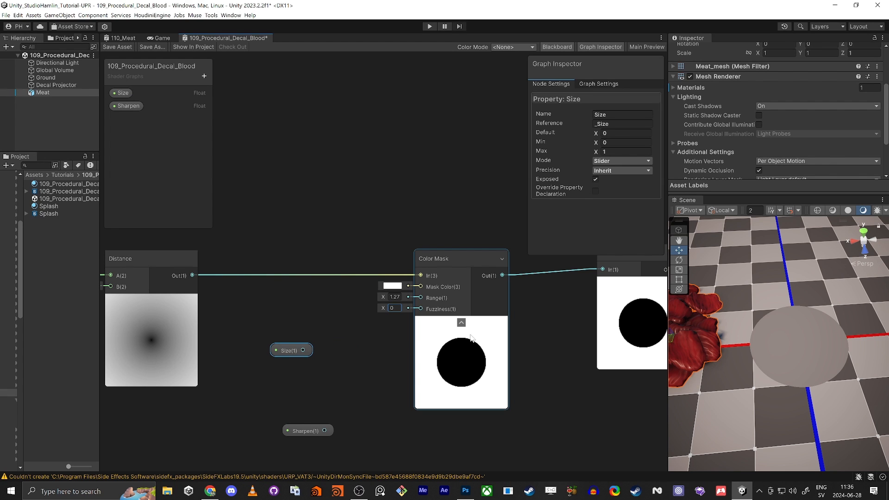
pyautogui.moveTo(318, 329); pyautogui.dragTo(331, 332, button='middle')
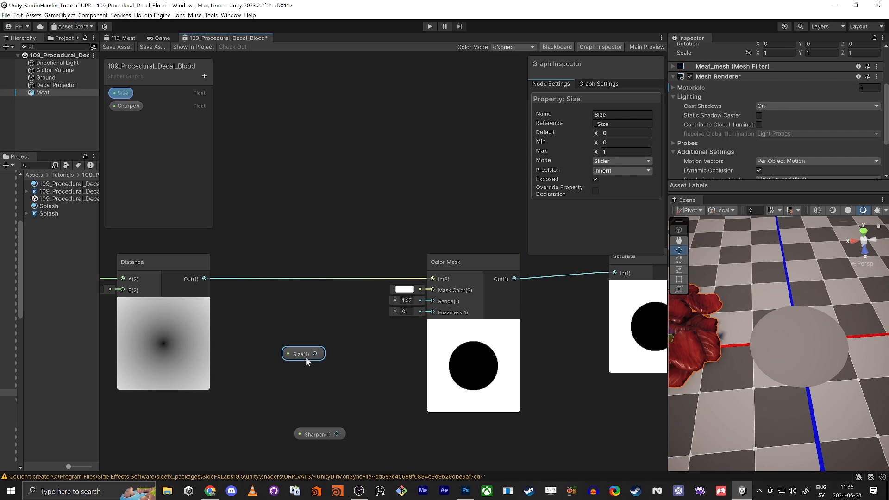
pyautogui.moveTo(306, 357); pyautogui.dragTo(259, 334)
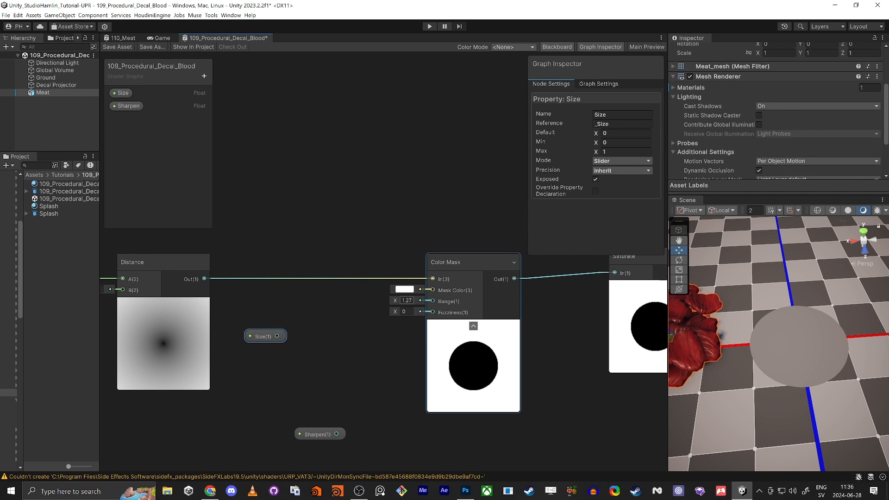
pyautogui.click(406, 300)
pyautogui.write('0')
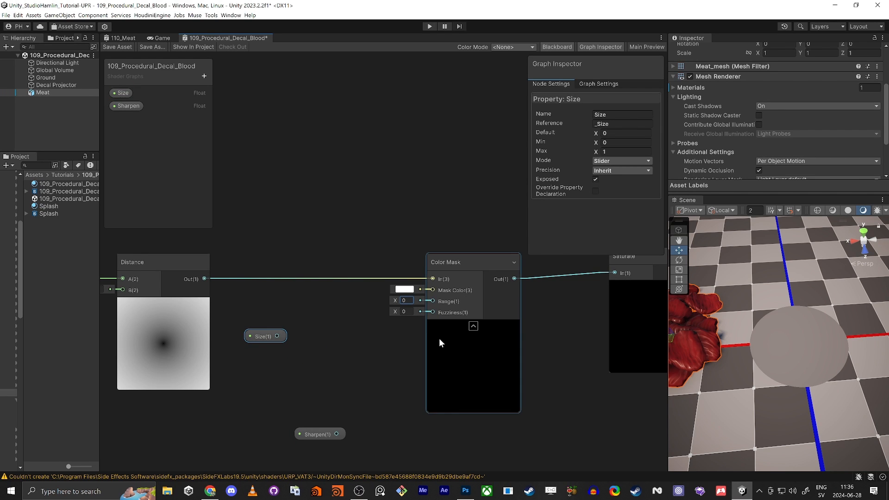
pyautogui.scroll(-3, 537, 365)
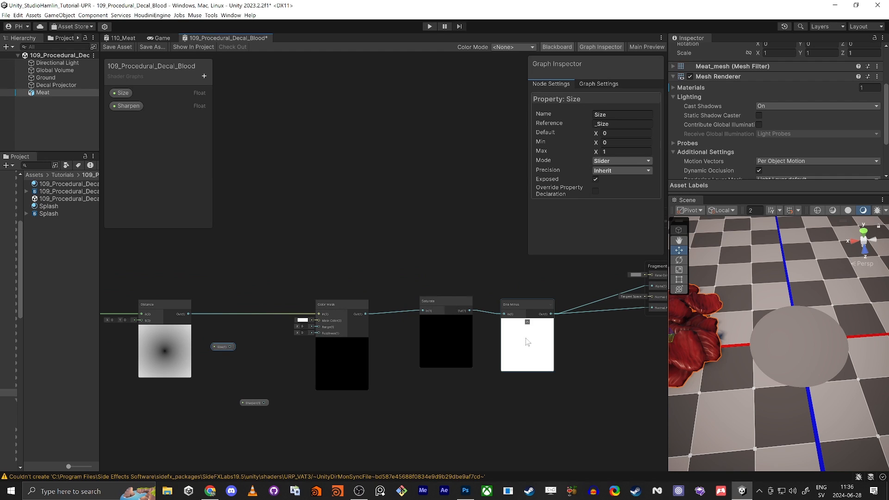
pyautogui.click(117, 47)
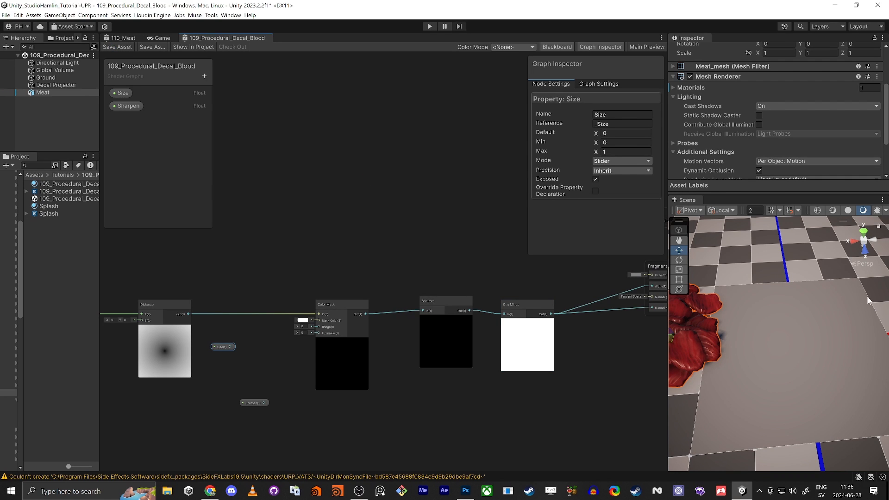
# Set the Color Mask's Range to 0.9 so the circle nearly fills the preview.
pyautogui.moveTo(282, 354); pyautogui.dragTo(296, 354, button='middle')
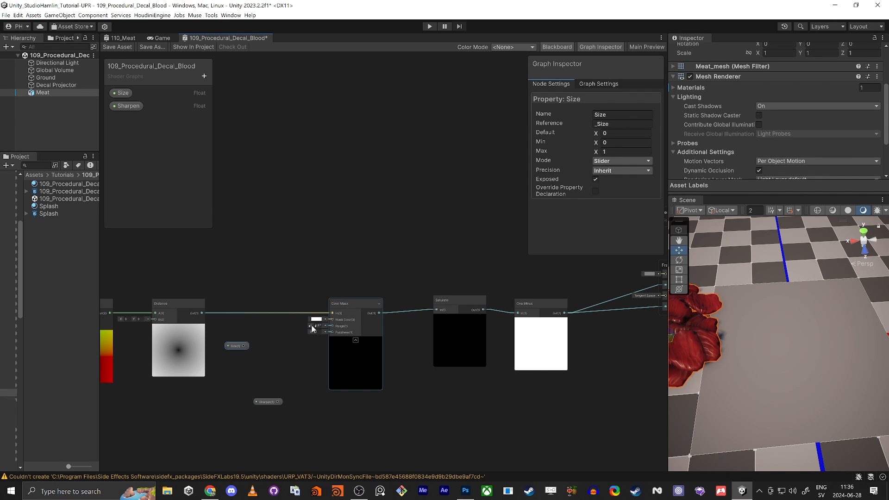
pyautogui.moveTo(315, 327); pyautogui.dragTo(329, 329)
pyautogui.scroll(5, 320, 327)
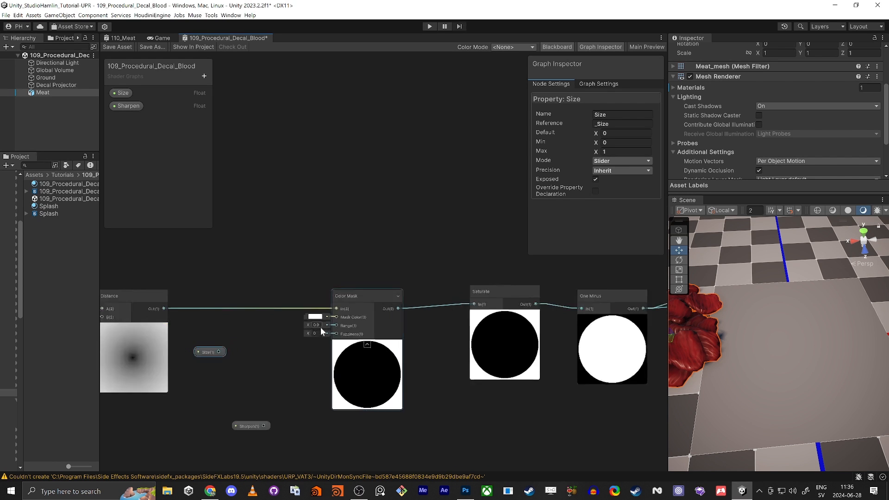
pyautogui.scroll(-1, 320, 326)
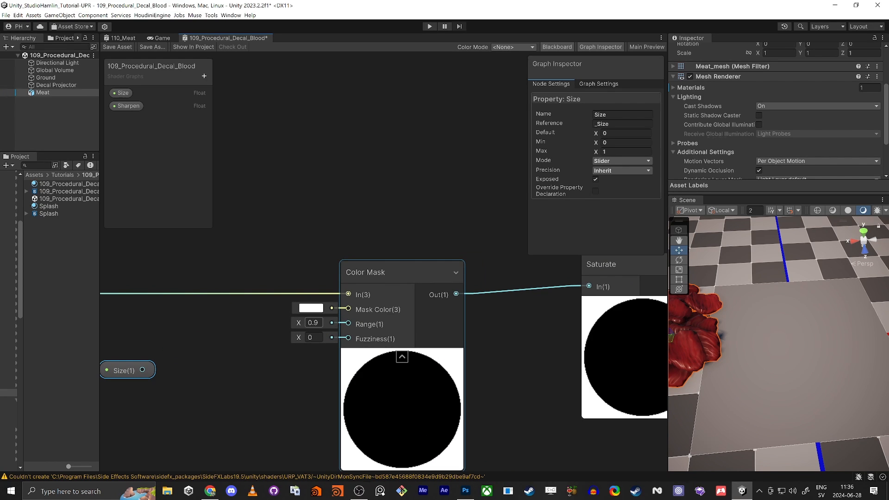
pyautogui.moveTo(296, 367); pyautogui.dragTo(392, 326, button='middle')
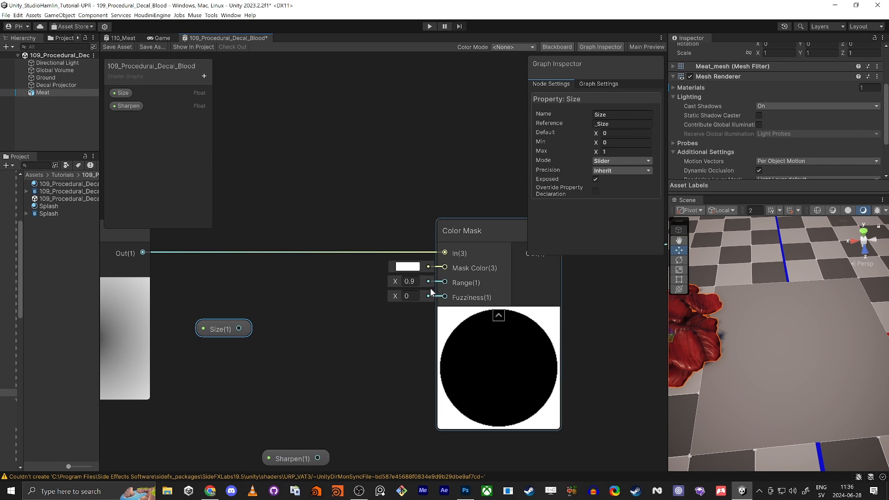
# Create a Remap node between Size and Color Mask, and connect Size to its In port.
pyautogui.moveTo(337, 328); pyautogui.dragTo(354, 322, button='middle')
pyautogui.click(309, 311)
pyautogui.press('space')
pyautogui.write('re')
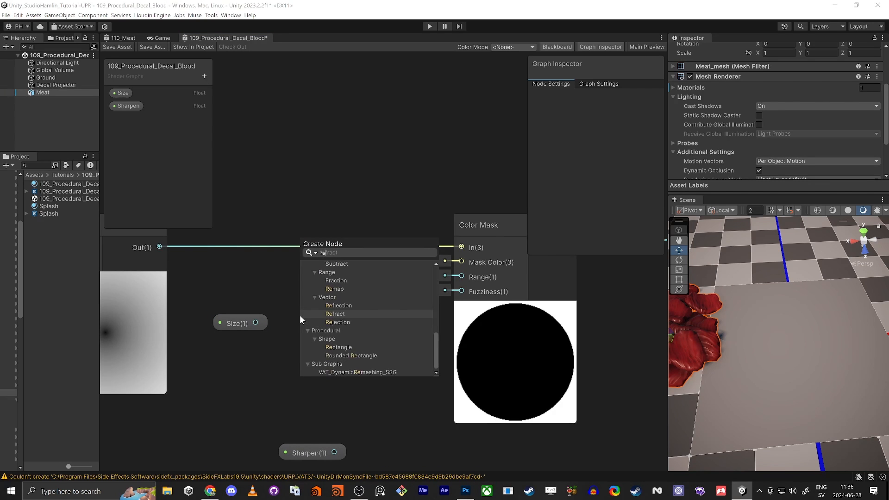
pyautogui.write('map')
pyautogui.press('Return')
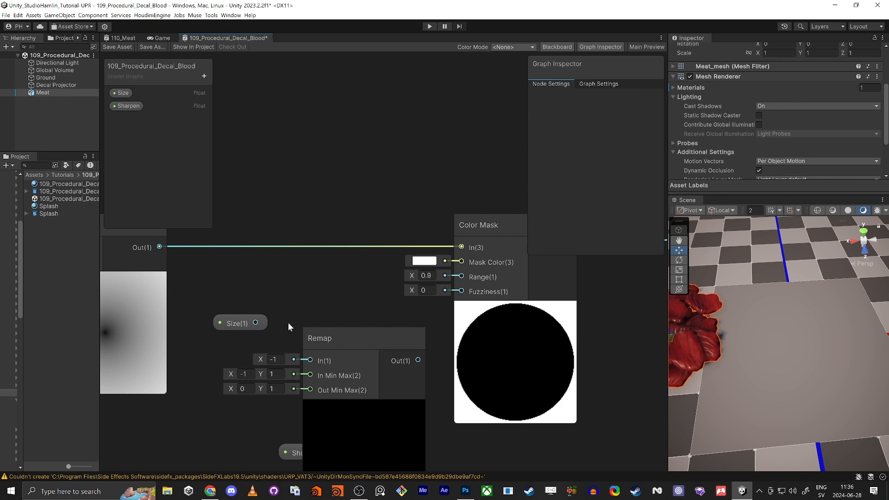
pyautogui.moveTo(256, 323); pyautogui.dragTo(313, 360)
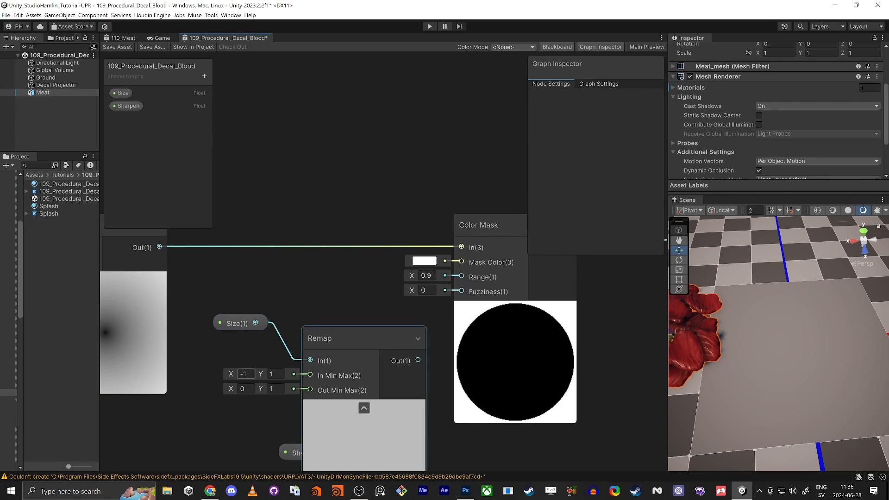
# Set the Remap node's In minimum to 0 and Out minimum to 0.5, and align the Size node beside it.
pyautogui.click(245, 374)
pyautogui.write('0')
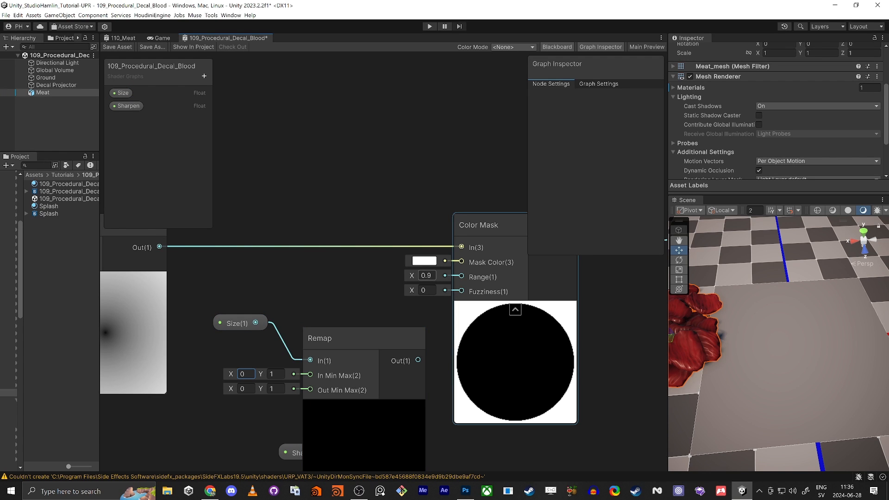
pyautogui.click(241, 324)
pyautogui.moveTo(240, 322); pyautogui.dragTo(238, 336)
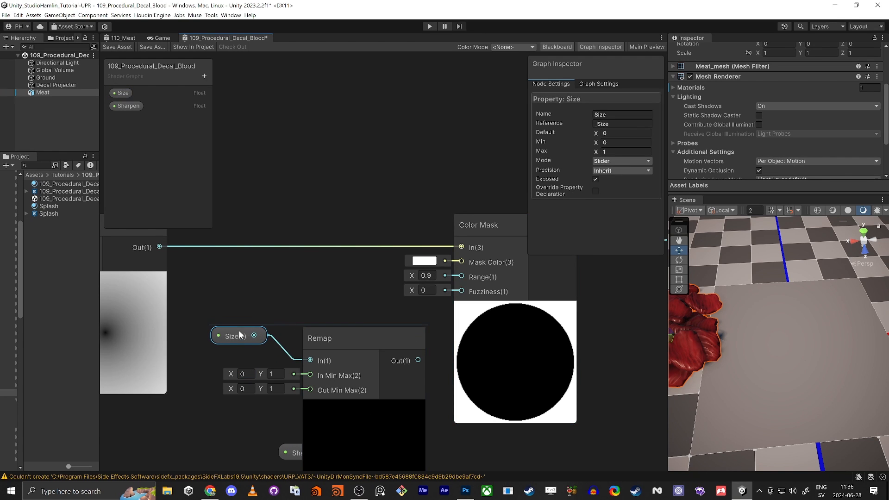
pyautogui.click(276, 374)
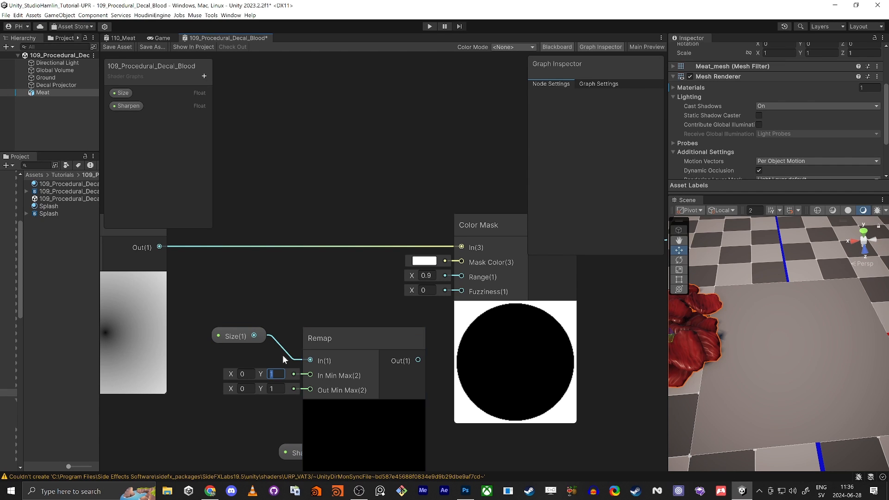
pyautogui.click(296, 310)
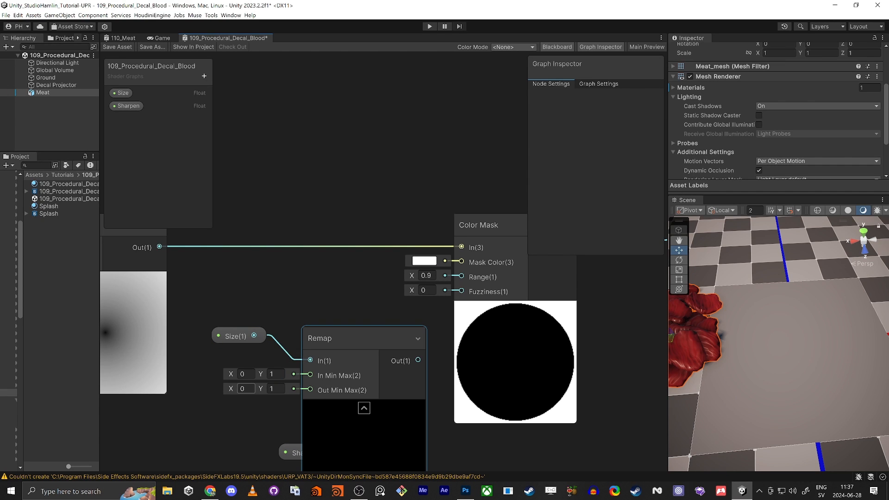
pyautogui.click(242, 389)
pyautogui.write('0.5')
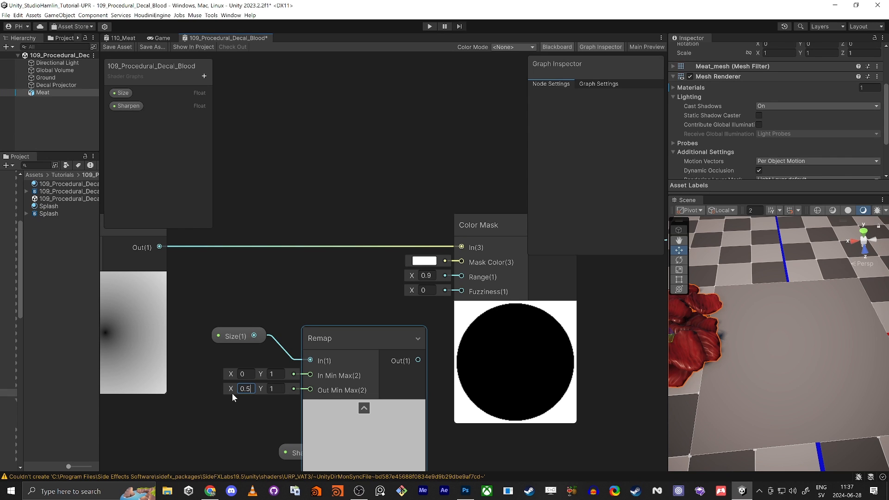
# Set the Size property's default value to 1.
pyautogui.click(122, 96)
pyautogui.moveTo(608, 133); pyautogui.dragTo(594, 135)
pyautogui.write('1')
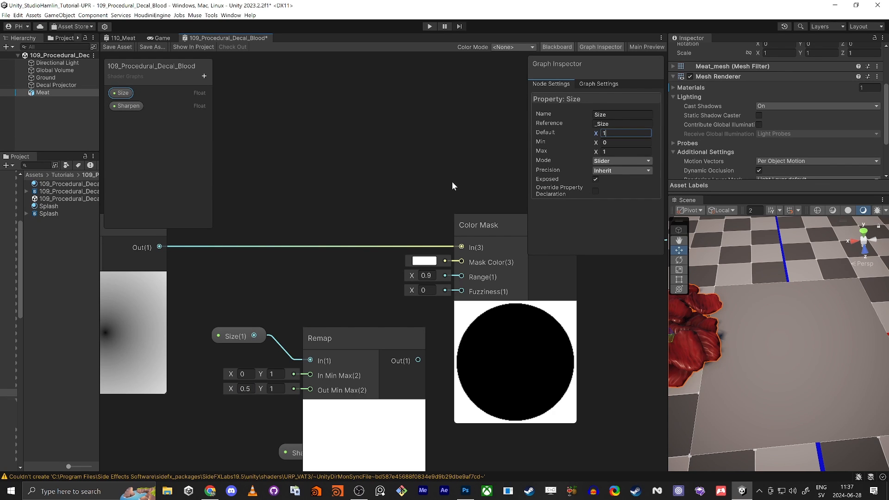
pyautogui.click(451, 183)
# Connect the Remap output to the Color Mask's Range input.
pyautogui.moveTo(287, 193); pyautogui.dragTo(293, 139, button='middle')
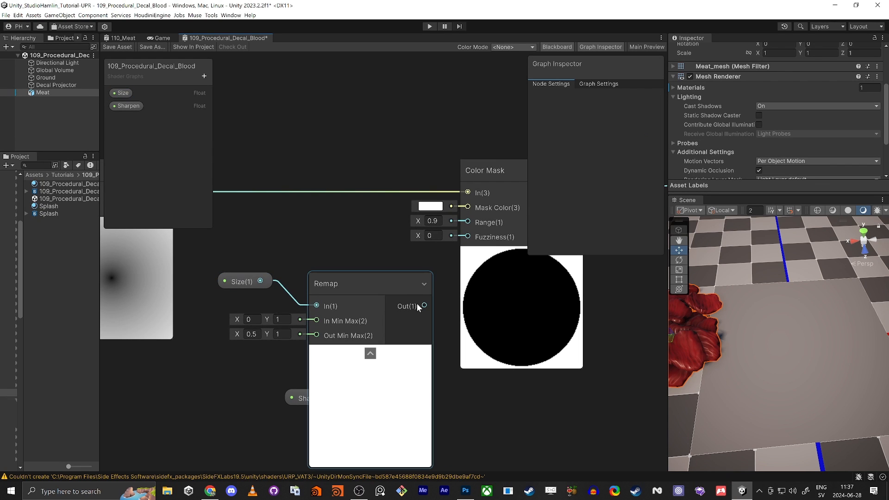
pyautogui.moveTo(416, 304); pyautogui.dragTo(468, 222)
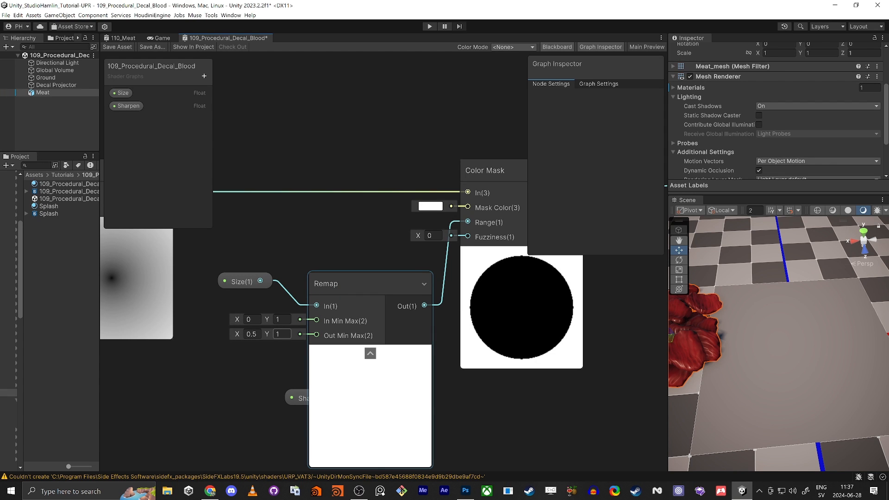
# Try out different maximum values on the Remap node to test how they change the circle mask's size.
pyautogui.moveTo(265, 333); pyautogui.dragTo(265, 333)
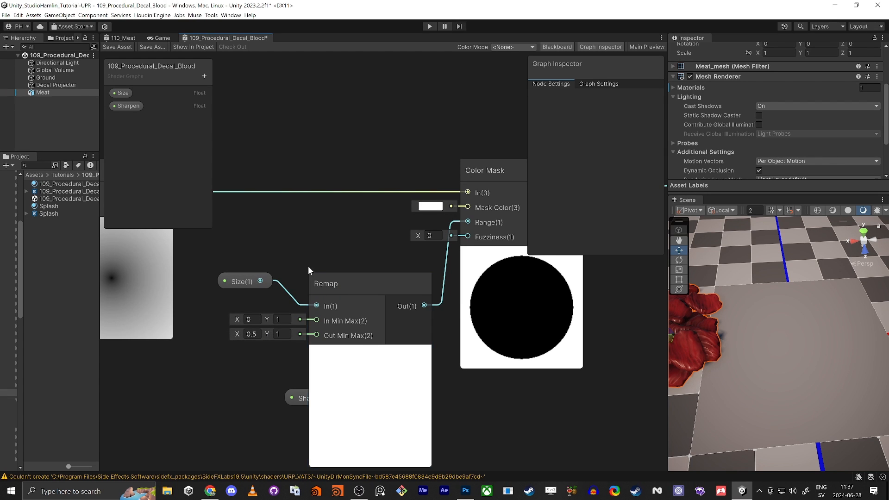
pyautogui.moveTo(530, 364); pyautogui.dragTo(469, 372, button='middle')
pyautogui.scroll(-8, 469, 371)
pyautogui.moveTo(619, 393); pyautogui.dragTo(564, 355, button='middle')
pyautogui.scroll(2, 563, 282)
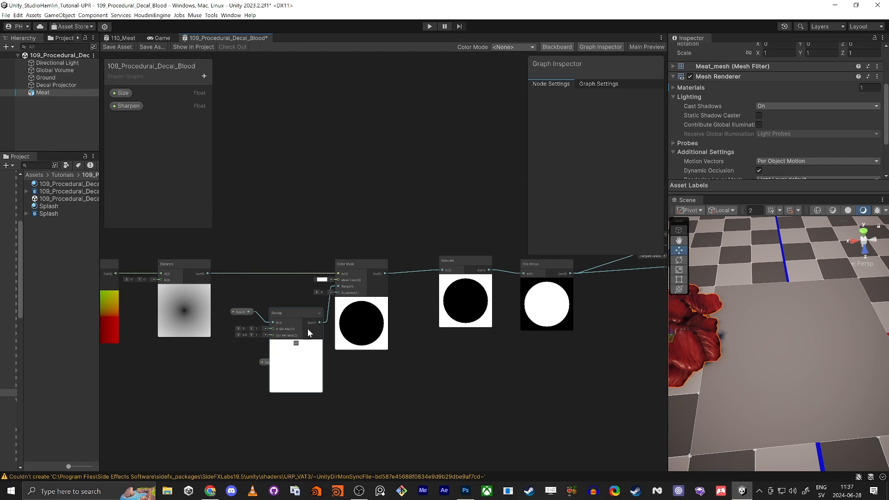
pyautogui.moveTo(252, 329); pyautogui.dragTo(261, 347)
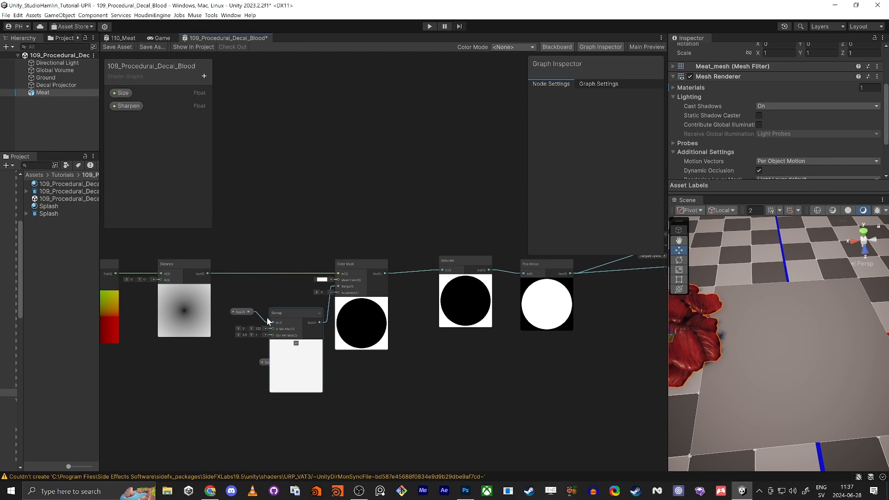
# Set the Size Remap node's input range maximum to 1 and its output range Y value to about 0.94.
pyautogui.click(258, 329)
pyautogui.write('1')
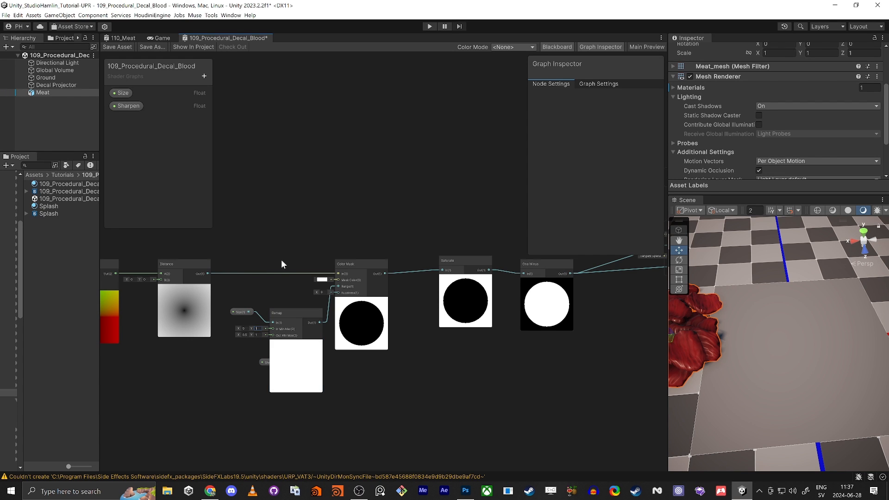
pyautogui.moveTo(251, 336); pyautogui.dragTo(243, 324)
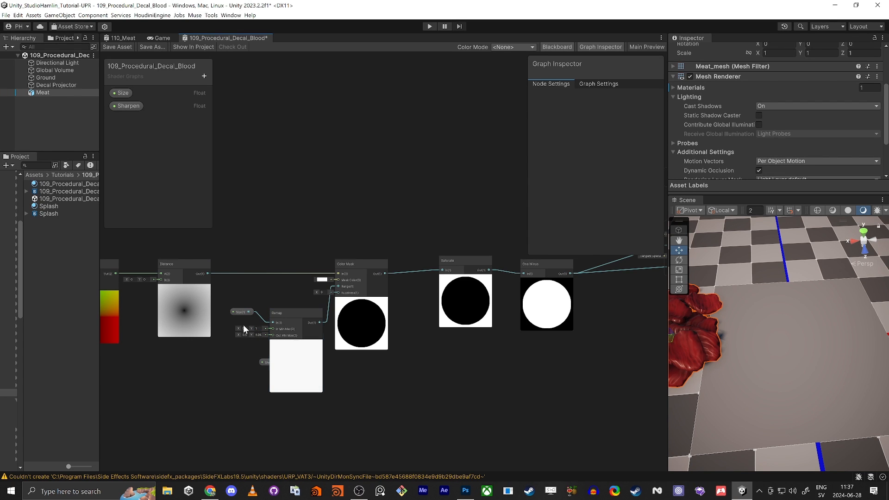
# Set the Size property's default to 0 and the Remap node's output range X value to about 1.76.
pyautogui.click(116, 93)
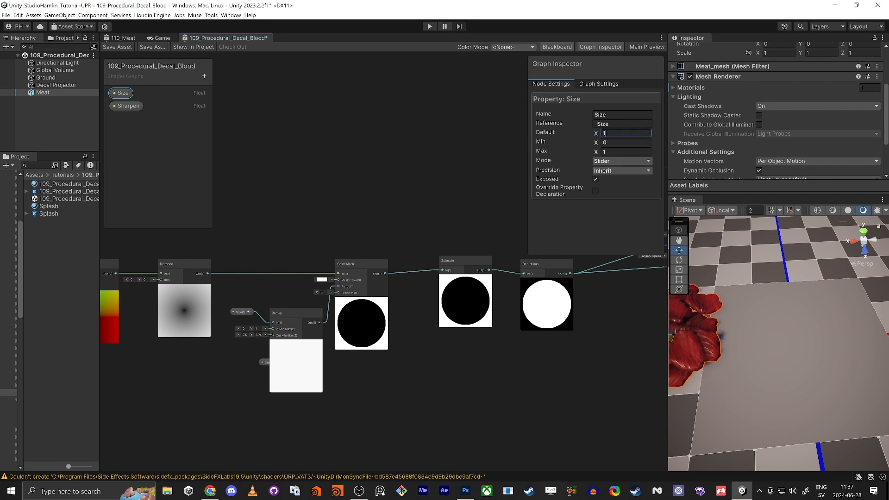
pyautogui.write('0')
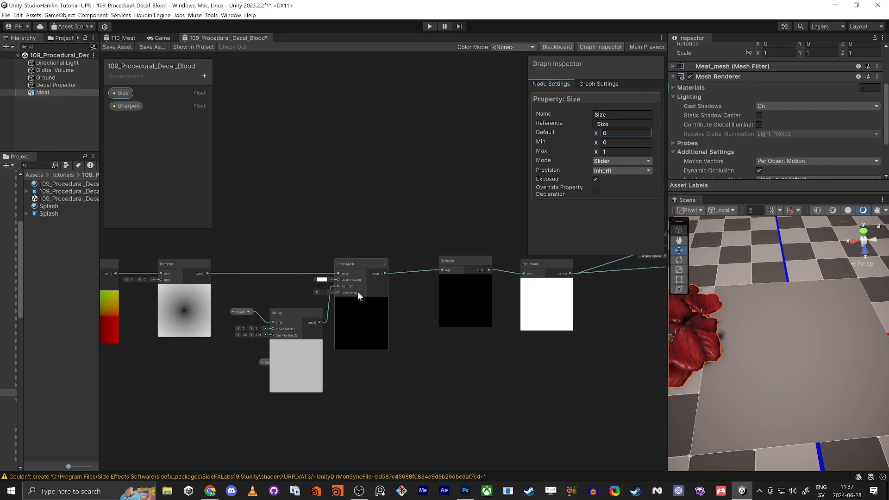
pyautogui.moveTo(238, 333); pyautogui.dragTo(267, 337)
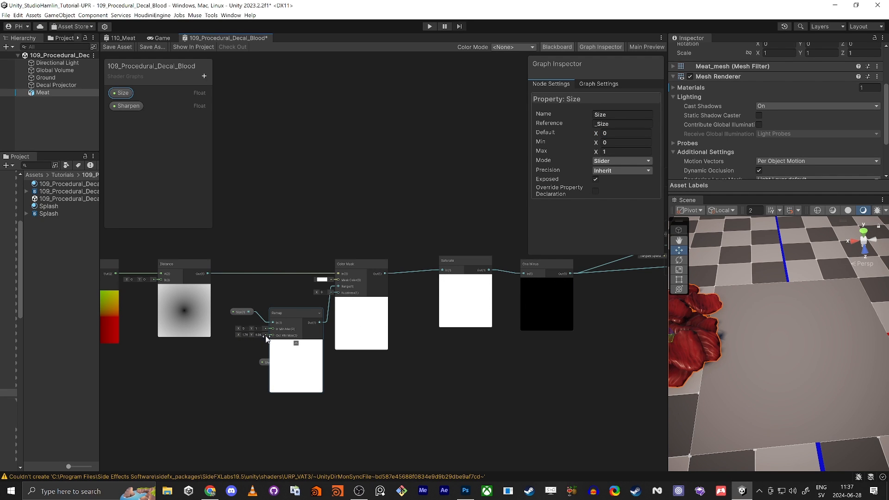
pyautogui.moveTo(246, 346); pyautogui.dragTo(241, 345, button='middle')
pyautogui.scroll(5, 264, 325)
pyautogui.scroll(-3, 259, 324)
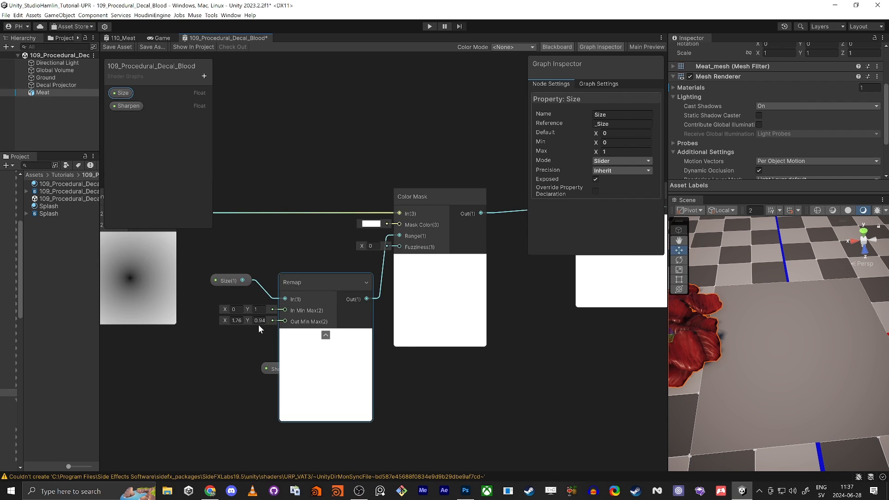
# Save the shader graph and set Size to about 0.544 on the Decal Projector's 109_Procedural_Decal_Blood material.
pyautogui.click(120, 48)
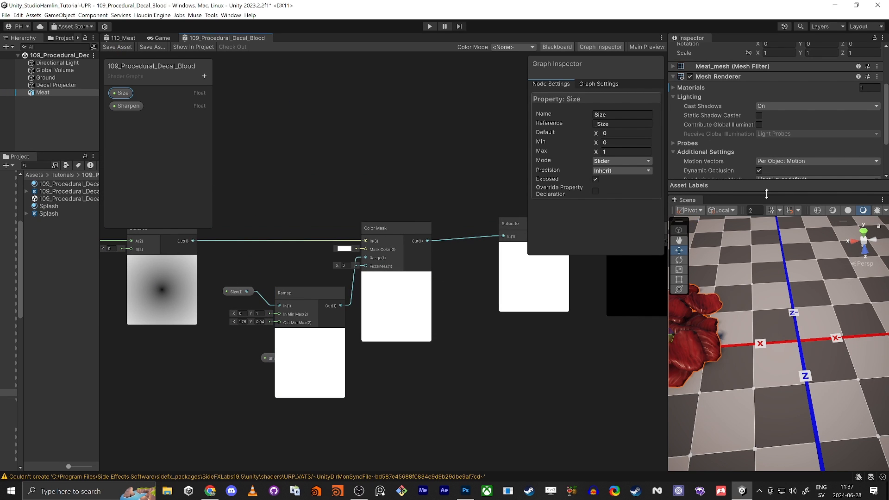
pyautogui.moveTo(766, 193); pyautogui.dragTo(767, 300)
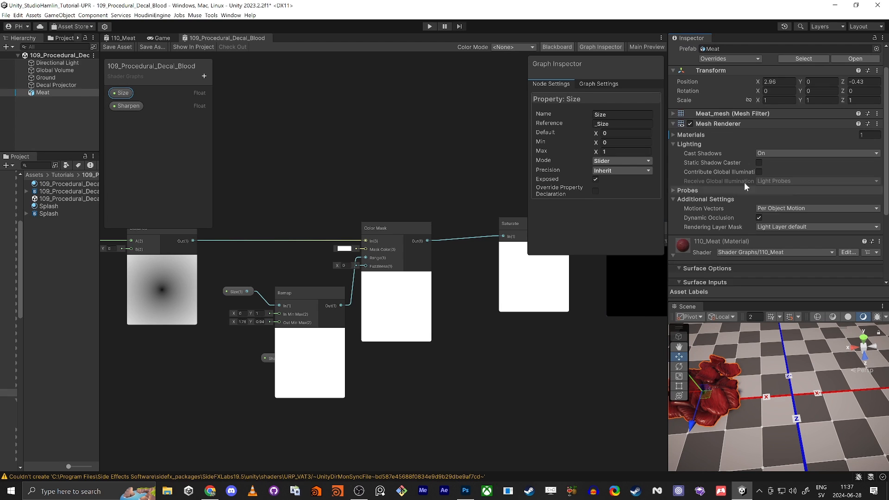
pyautogui.scroll(-4, 745, 185)
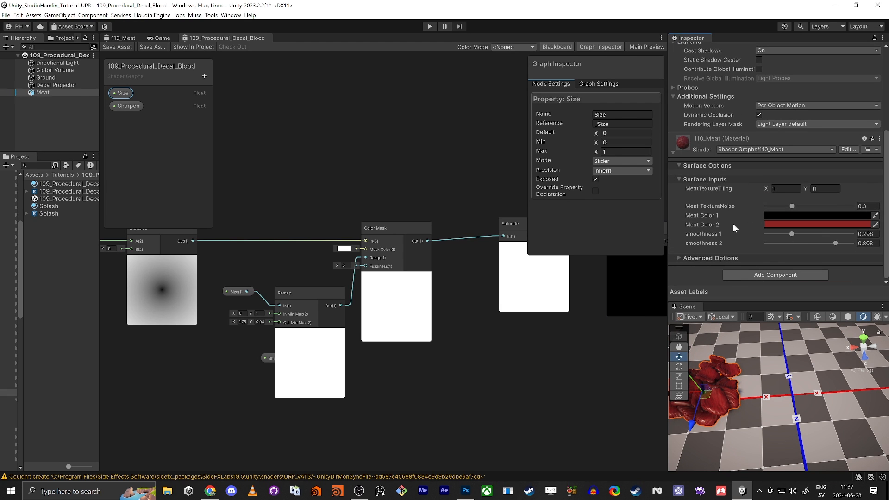
pyautogui.scroll(5, 719, 211)
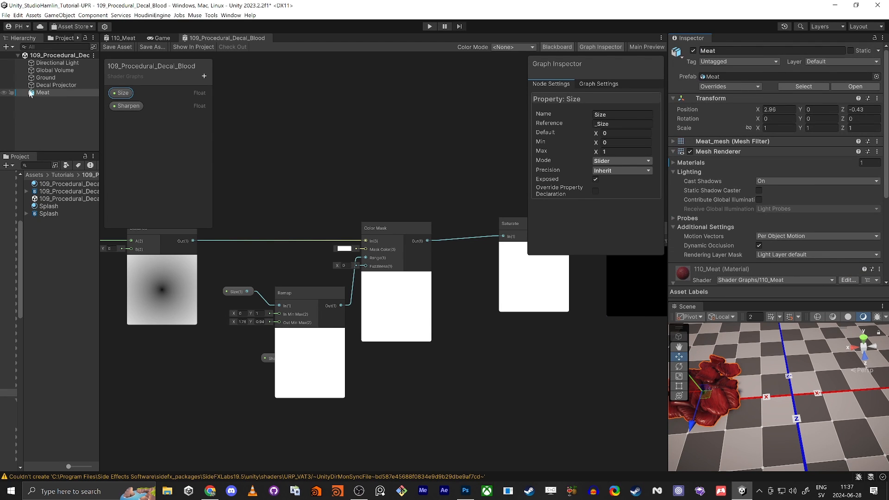
pyautogui.click(52, 85)
pyautogui.scroll(-4, 805, 199)
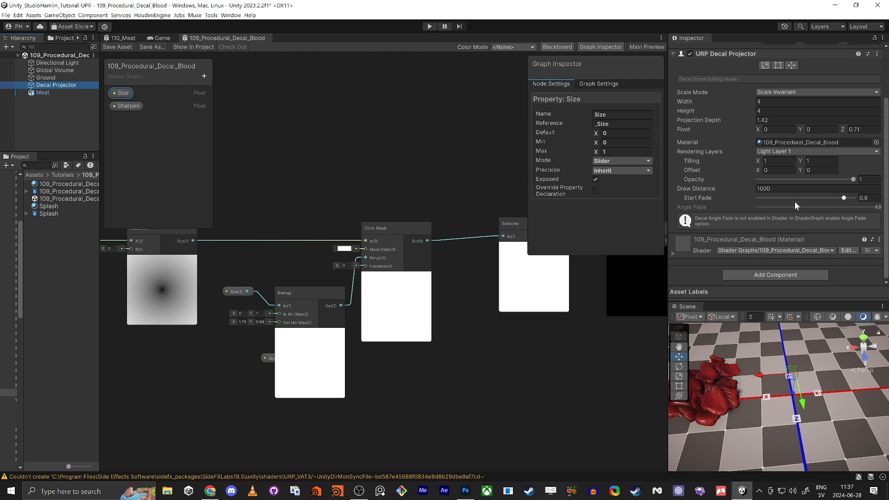
pyautogui.click(673, 254)
pyautogui.scroll(-2, 741, 180)
pyautogui.moveTo(763, 235); pyautogui.dragTo(806, 237)
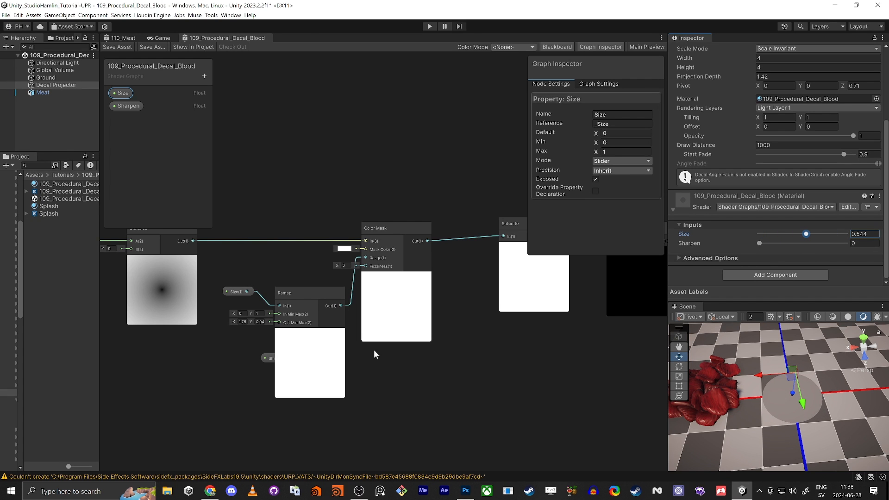
# Collapse the Size Remap node's preview and rearrange it and the Sharpen node to free space below.
pyautogui.moveTo(435, 436); pyautogui.dragTo(453, 388, button='middle')
pyautogui.click(328, 285)
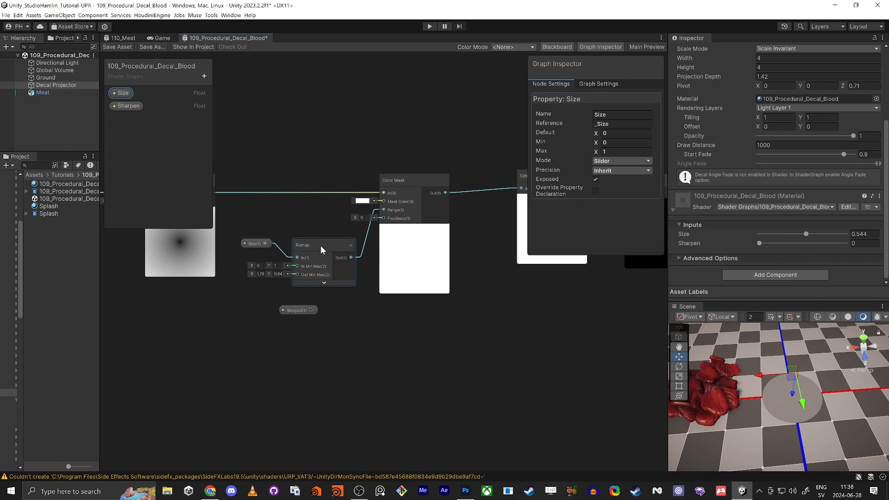
pyautogui.moveTo(321, 246); pyautogui.dragTo(316, 237)
pyautogui.moveTo(291, 310); pyautogui.dragTo(227, 321)
pyautogui.click(227, 326)
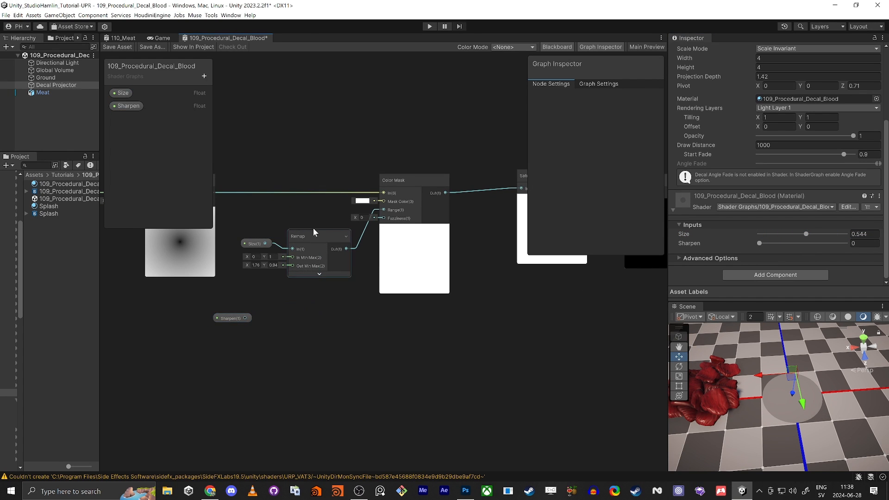
# Add a second Remap node, feeding Sharpen into its In and its output into the Color Mask's Fuzziness.
pyautogui.press('space')
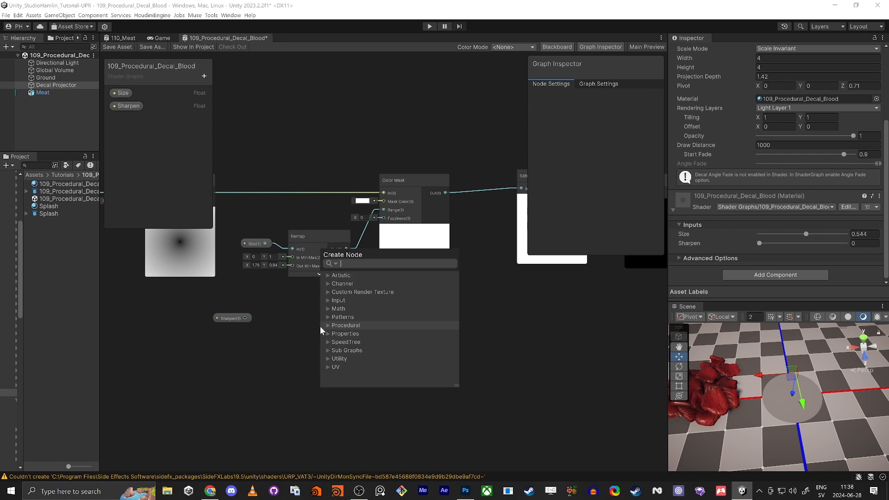
pyautogui.write('remap')
pyautogui.press('Return')
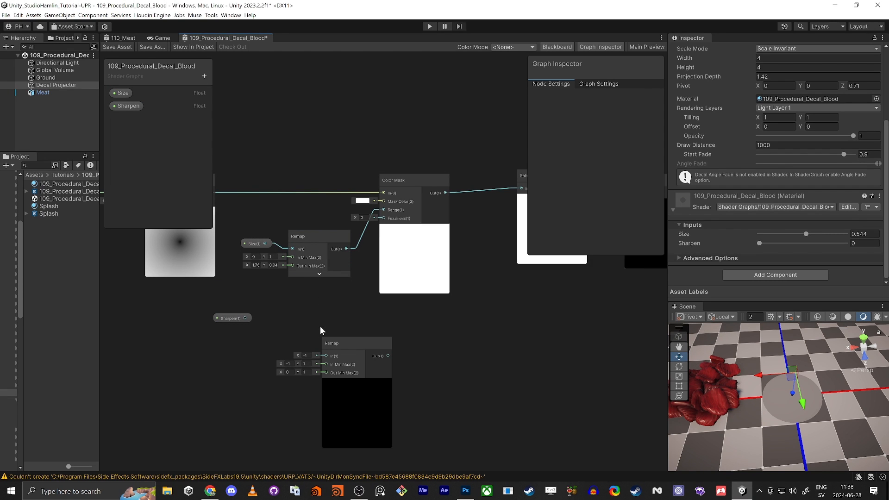
pyautogui.moveTo(245, 318); pyautogui.dragTo(327, 355)
pyautogui.moveTo(388, 355); pyautogui.dragTo(377, 226)
# Set the new Remap node's input range minimum to 0 and line it up with the Sharpen node.
pyautogui.click(289, 363)
pyautogui.write('0')
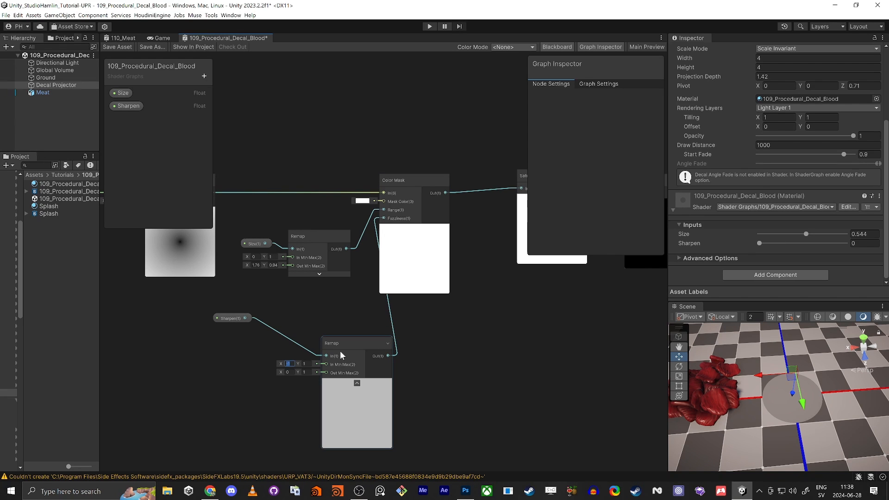
pyautogui.moveTo(346, 347); pyautogui.dragTo(313, 324)
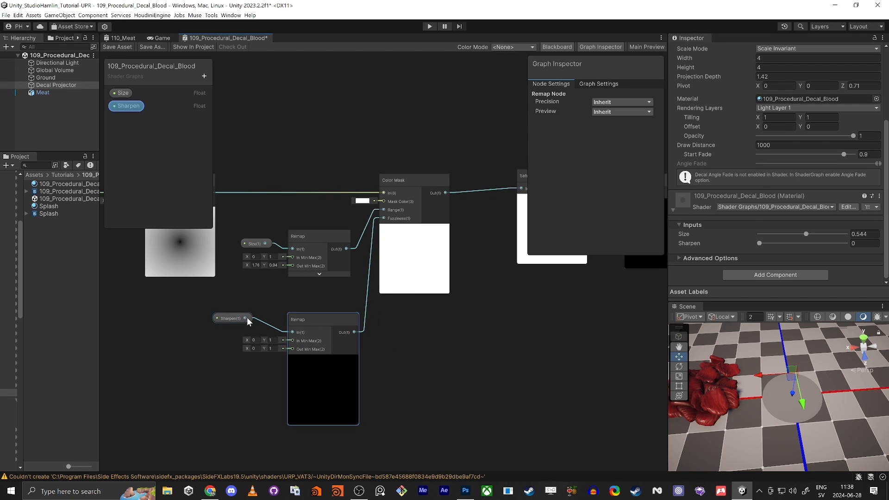
pyautogui.moveTo(231, 318); pyautogui.dragTo(214, 324)
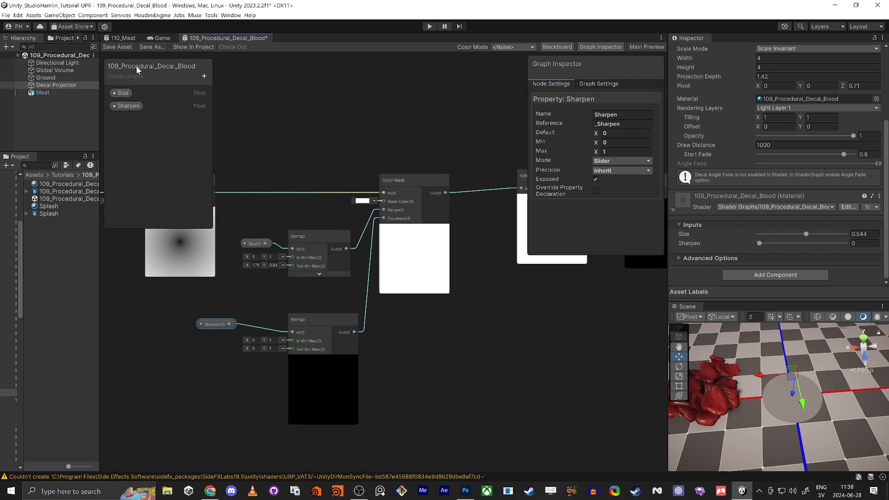
# Save the shader graph and test the decal material's Sharpen value between 0 and 1, ending at 1.
pyautogui.click(117, 47)
pyautogui.moveTo(765, 246)
pyautogui.mouseDown()
pyautogui.moveTo(846, 250)
pyautogui.moveTo(744, 247)
pyautogui.moveTo(764, 244)
pyautogui.mouseUp()
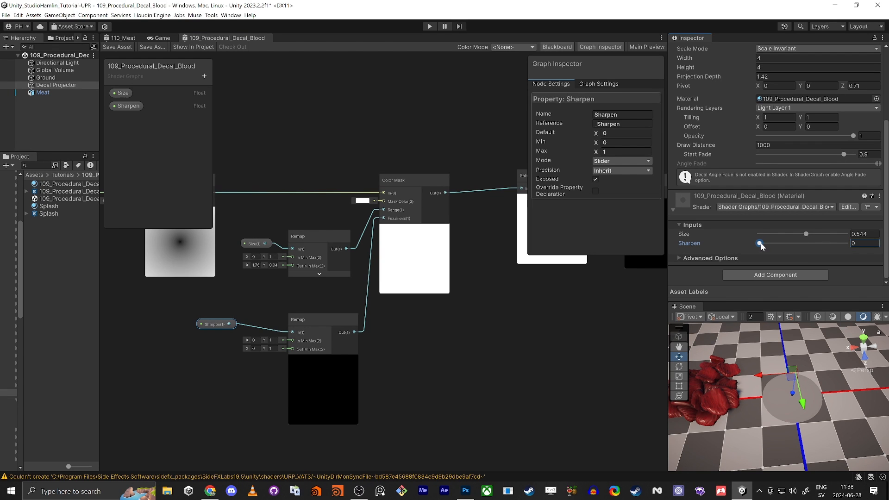
pyautogui.moveTo(761, 246); pyautogui.dragTo(847, 248)
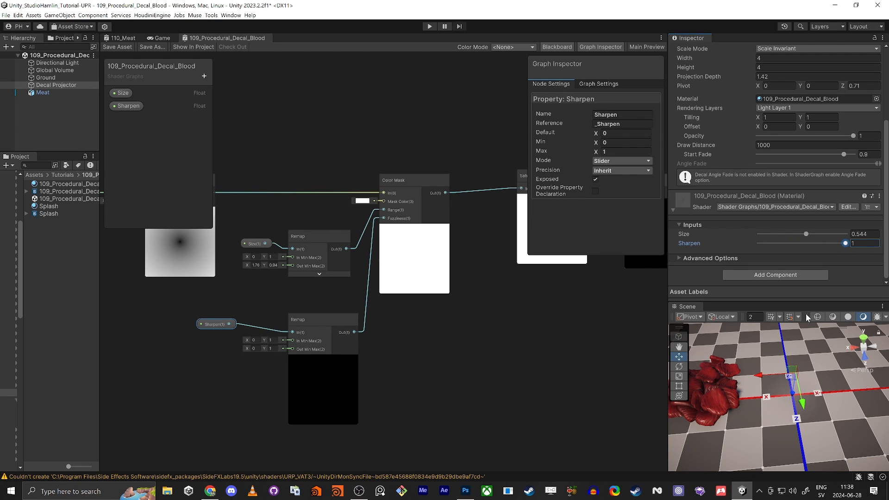
pyautogui.moveTo(841, 246); pyautogui.dragTo(818, 243)
pyautogui.moveTo(757, 250); pyautogui.dragTo(847, 245)
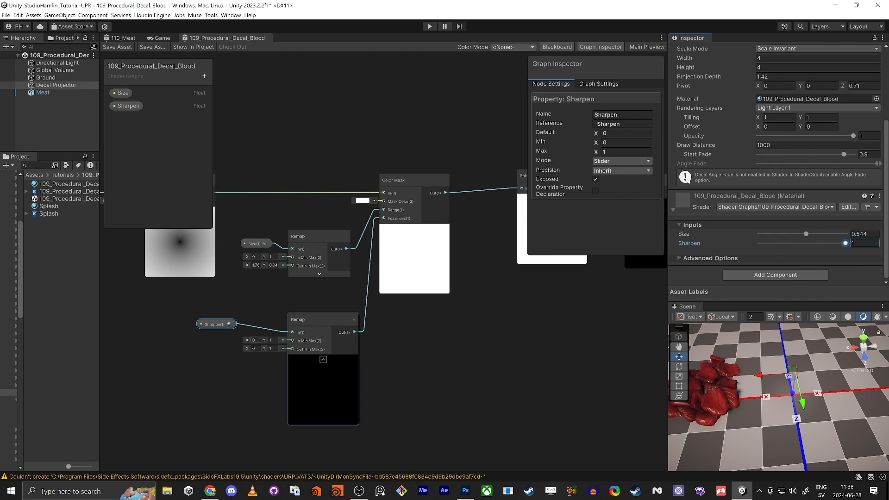
# Invert the Sharpen Remap's output range to X 1 and Y 0, and collapse its preview beneath the Size Remap.
pyautogui.click(253, 340)
pyautogui.write('1')
pyautogui.click(260, 383)
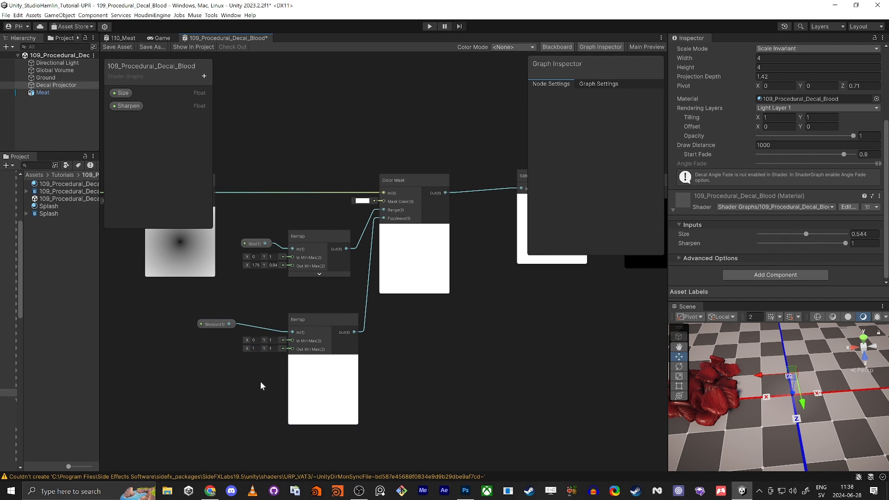
pyautogui.click(272, 348)
pyautogui.click(322, 330)
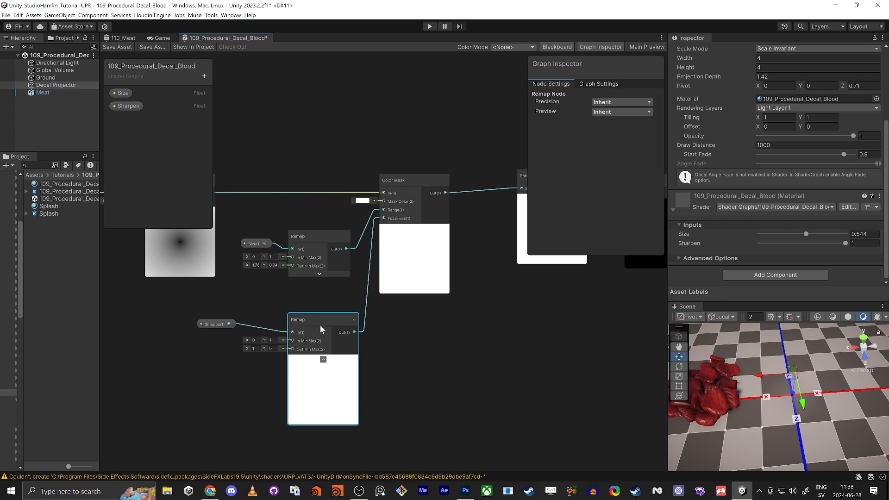
pyautogui.click(323, 360)
pyautogui.moveTo(323, 326); pyautogui.dragTo(318, 314)
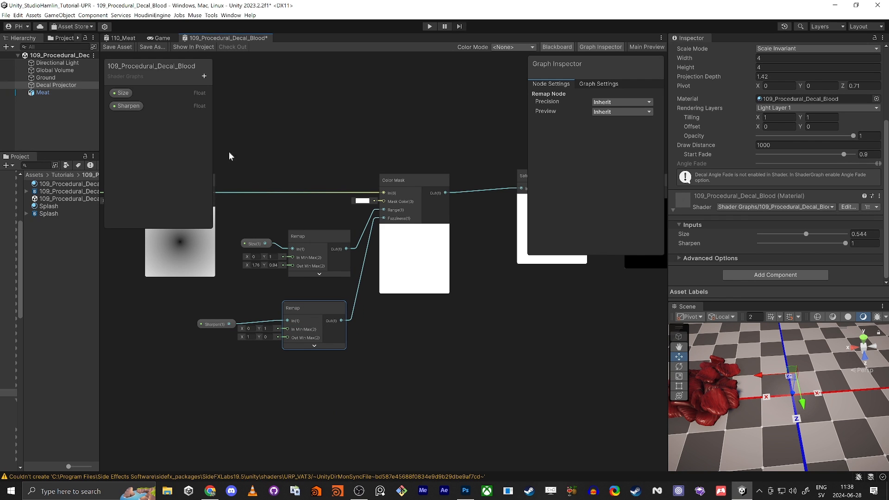
# Save the inverted Sharpen setup and try the decal material's Sharpen slider, leaving it at 1.
pyautogui.click(110, 48)
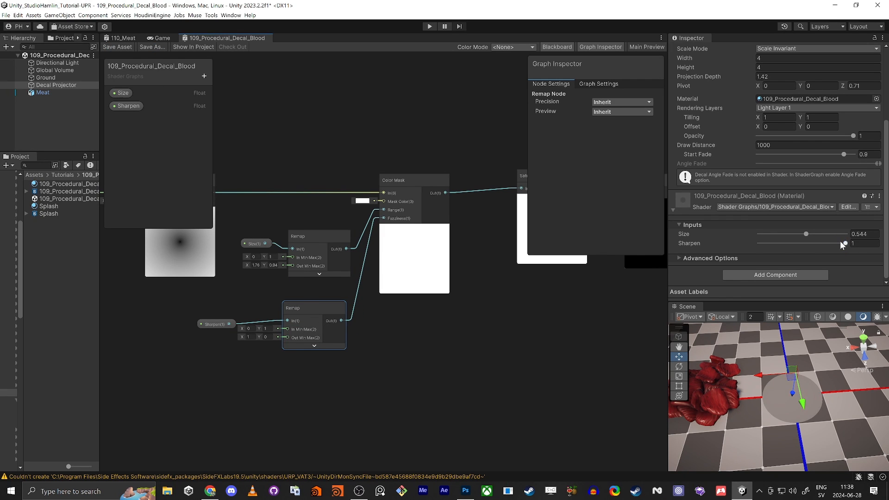
pyautogui.moveTo(841, 242)
pyautogui.mouseDown()
pyautogui.moveTo(801, 249)
pyautogui.moveTo(859, 244)
pyautogui.moveTo(815, 250)
pyautogui.moveTo(840, 246)
pyautogui.mouseUp()
pyautogui.scroll(-3, 533, 342)
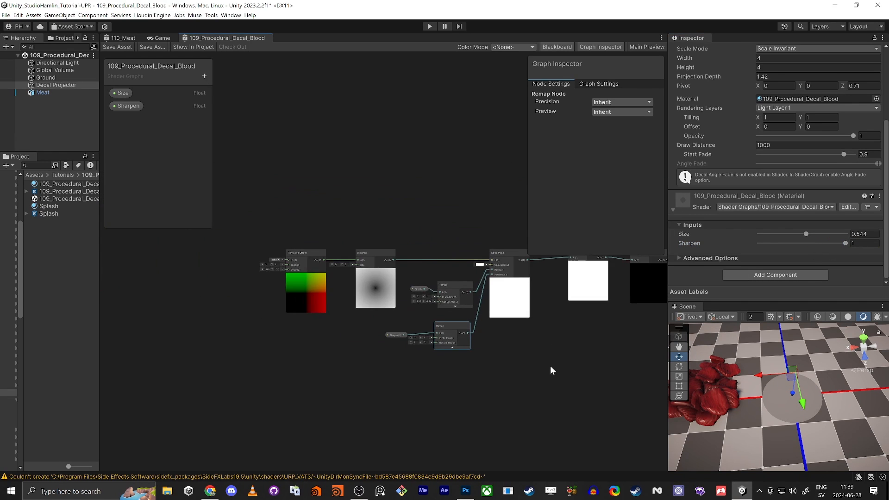
# Add a Color property to the Blackboard and move it above Size and Sharpen.
pyautogui.moveTo(504, 383); pyautogui.dragTo(361, 421, button='middle')
pyautogui.scroll(-1, 360, 421)
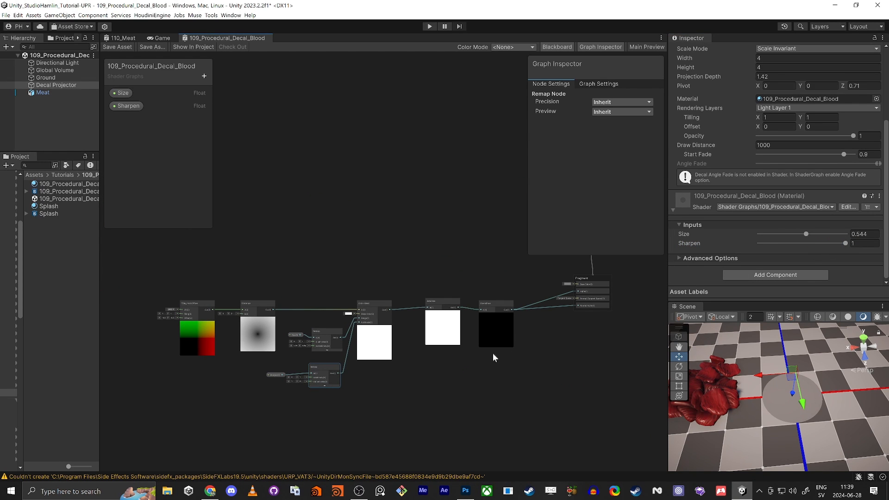
pyautogui.moveTo(591, 351); pyautogui.dragTo(550, 358, button='middle')
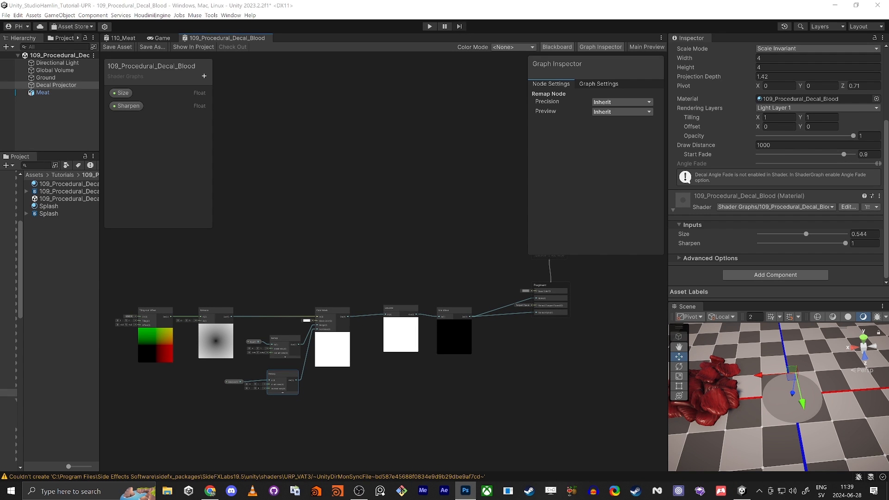
pyautogui.moveTo(472, 285); pyautogui.dragTo(283, 186, button='middle')
pyautogui.click(208, 76)
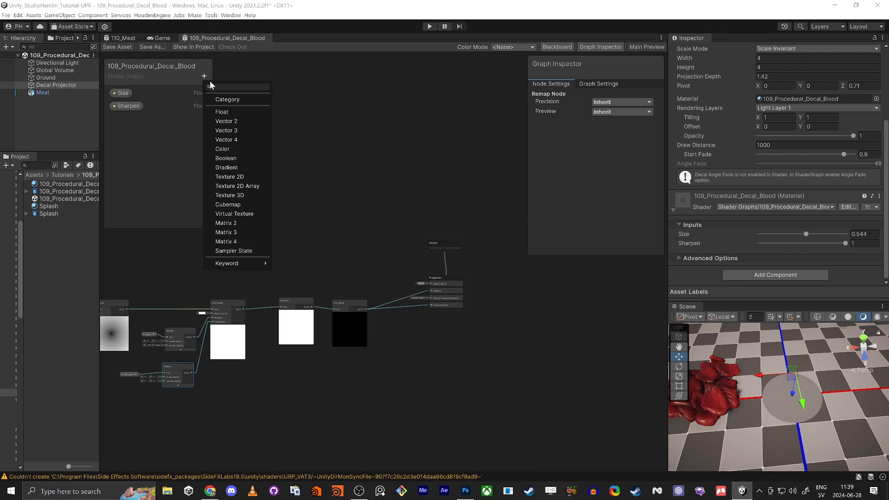
pyautogui.click(249, 146)
pyautogui.click(121, 128)
pyautogui.moveTo(122, 118); pyautogui.dragTo(126, 93)
# Place the Color property node beside the Fragment block and connect it to Base Color.
pyautogui.moveTo(340, 257); pyautogui.dragTo(378, 274)
pyautogui.scroll(5, 404, 283)
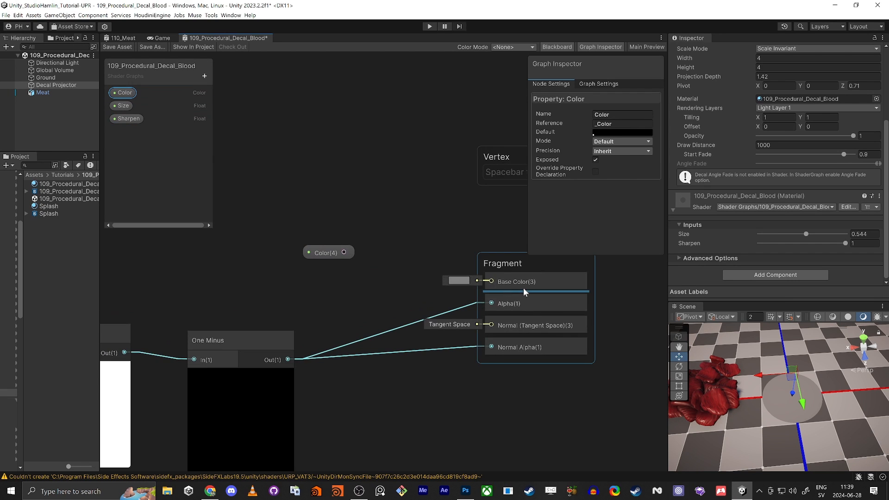
pyautogui.moveTo(491, 281); pyautogui.dragTo(368, 278)
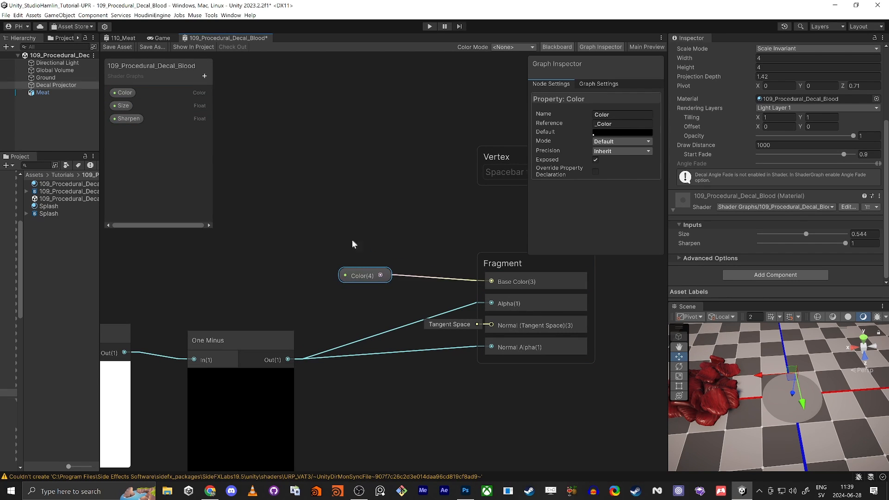
# Set the Color property's default to dark red 5D2525 and save the shader graph.
pyautogui.click(623, 132)
pyautogui.moveTo(695, 209); pyautogui.dragTo(685, 211)
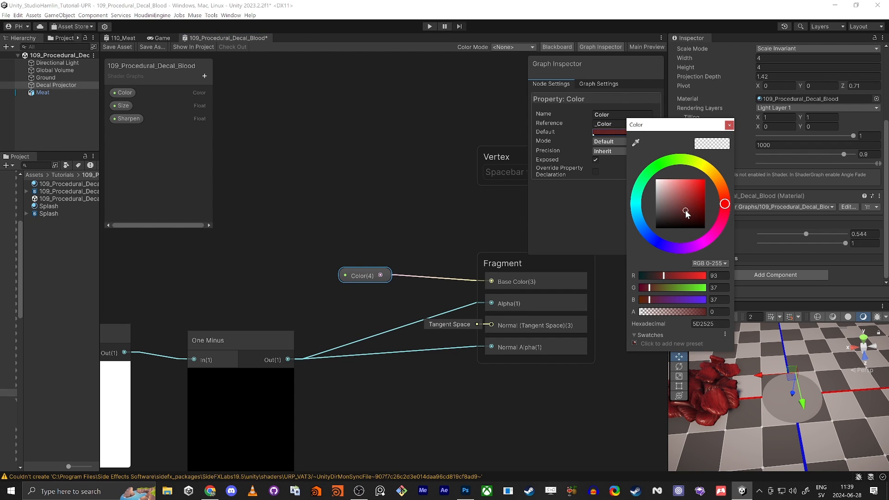
pyautogui.click(730, 125)
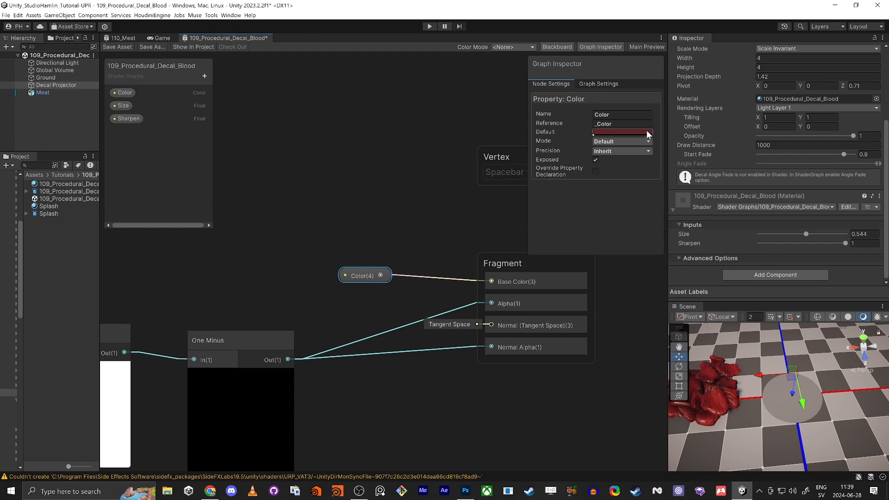
pyautogui.click(118, 47)
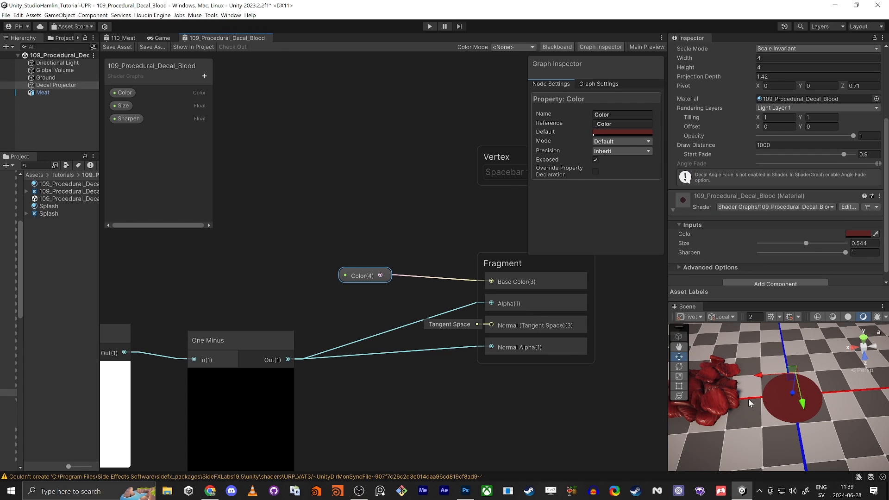
# Move the Meat object to the world origin by setting its X and Z positions to 0.
pyautogui.click(707, 404)
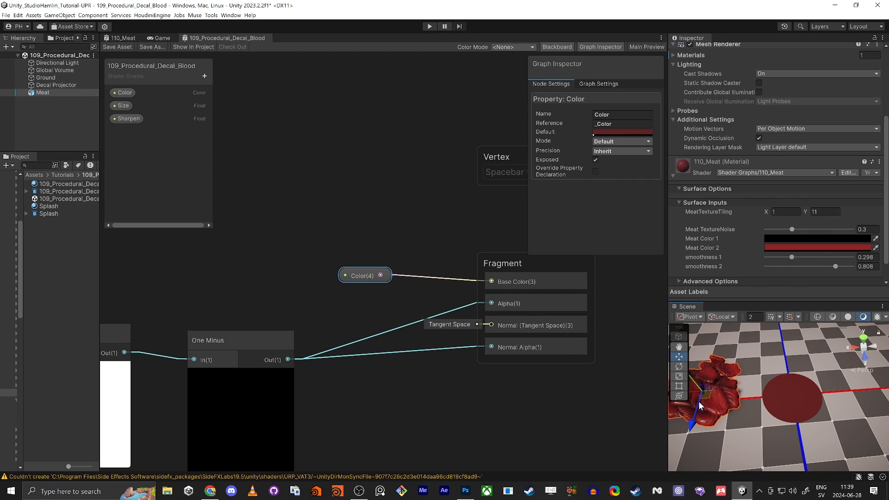
pyautogui.scroll(5, 741, 79)
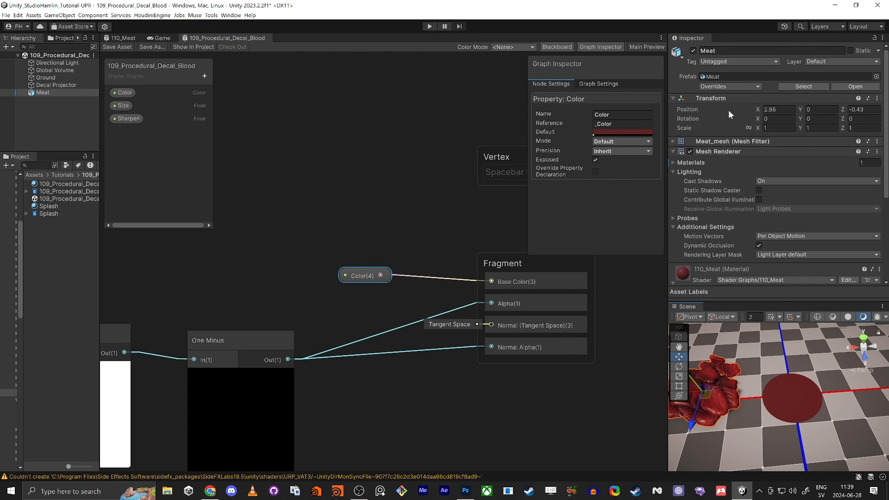
pyautogui.click(779, 110)
pyautogui.write('0')
pyautogui.press('Tab')
pyautogui.press('Tab')
pyautogui.write('0')
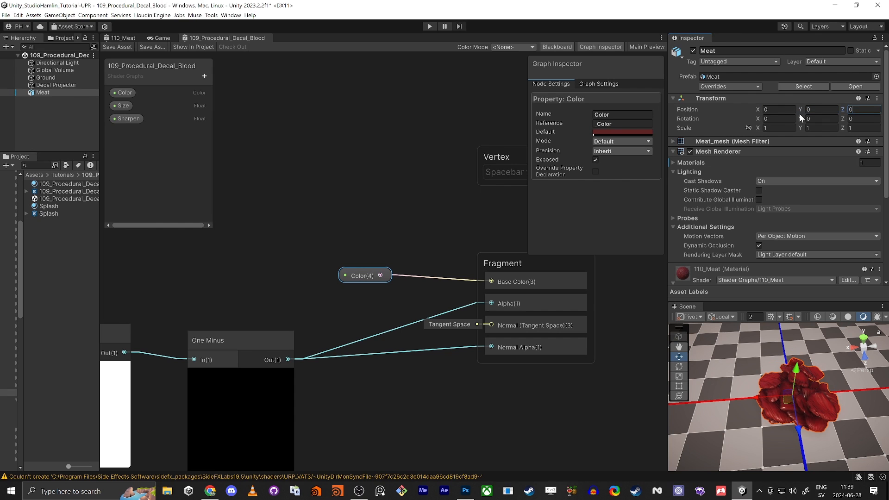
pyautogui.press('Return')
# Scale the Meat object down uniformly to about 0.52 so it sits inside the blood circle, and deselect it.
pyautogui.press('r')
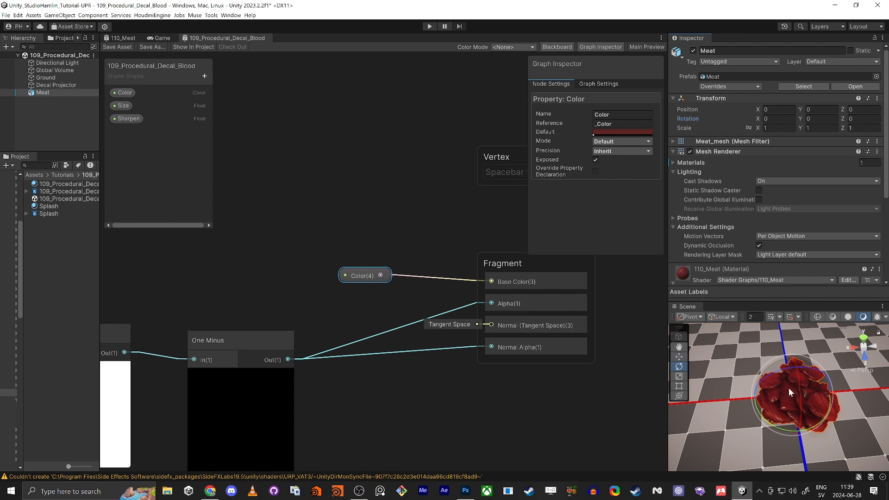
pyautogui.moveTo(793, 397); pyautogui.dragTo(769, 397)
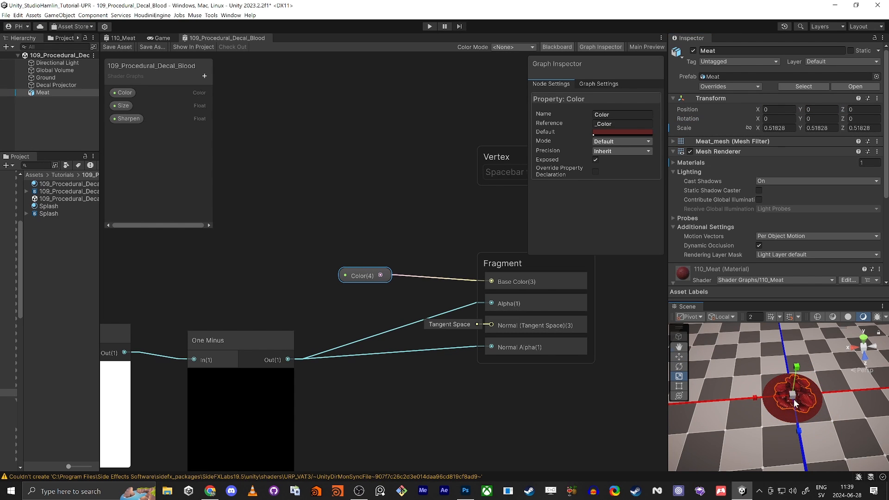
pyautogui.press('f')
pyautogui.press('s')
pyautogui.moveTo(767, 409); pyautogui.dragTo(779, 423, button='right')
pyautogui.click(535, 382)
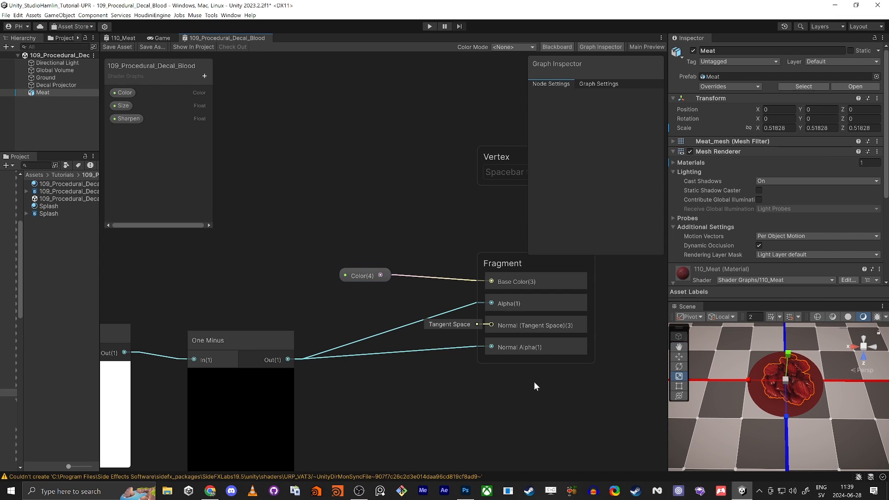
pyautogui.click(19, 126)
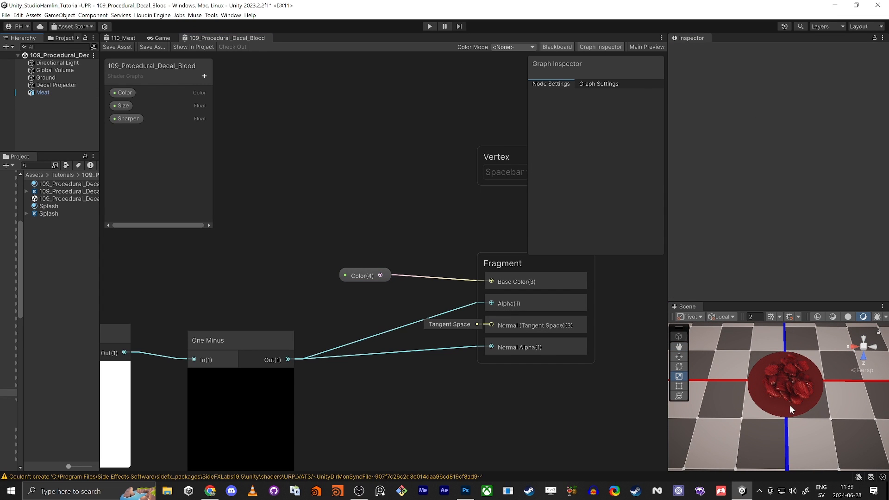
# Enlarge the Scene view and set it to a top view framed on the Meat object and the decal.
pyautogui.moveTo(768, 301); pyautogui.dragTo(783, 147)
pyautogui.moveTo(765, 277); pyautogui.dragTo(769, 327, button='right')
pyautogui.press('w')
pyautogui.press('w')
pyautogui.press('s')
pyautogui.press('w')
pyautogui.click(863, 203)
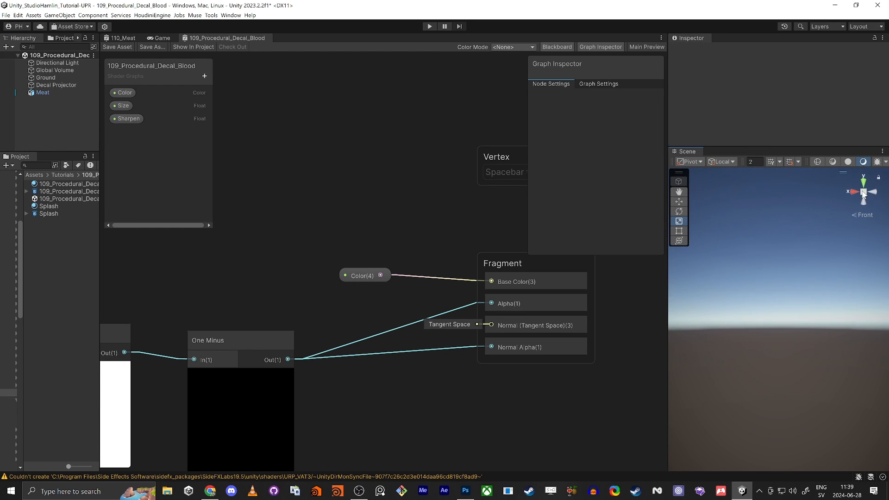
pyautogui.click(862, 187)
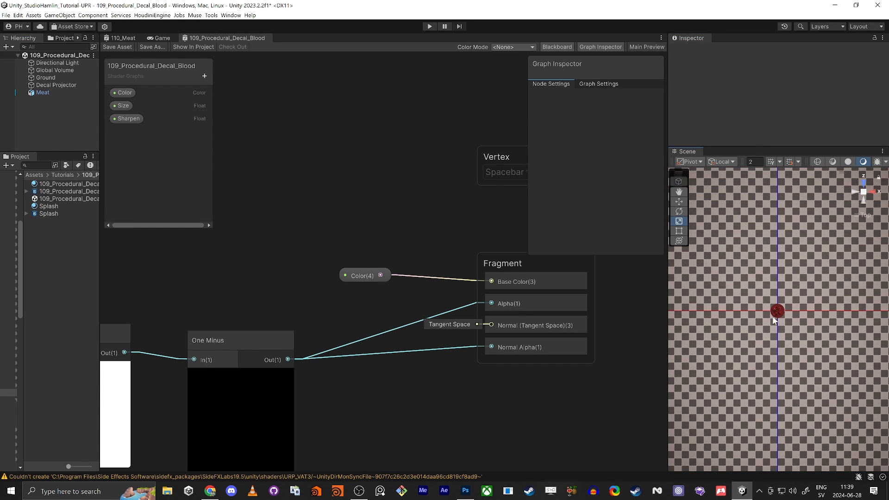
pyautogui.click(780, 315)
pyautogui.press('f')
pyautogui.click(55, 126)
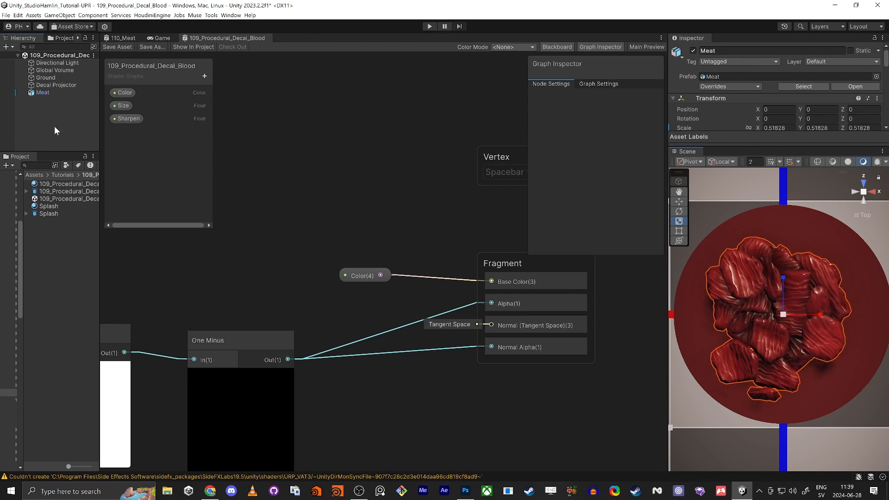
pyautogui.scroll(-2, 780, 332)
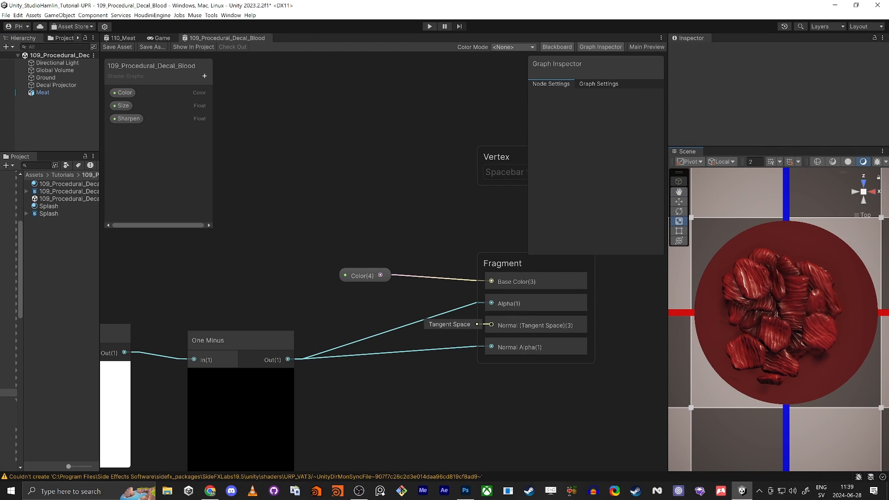
# Examine the node chain from the Fragment block back to the Tiling And Offset and Distance nodes.
pyautogui.hotkey('alt', 'Tab')
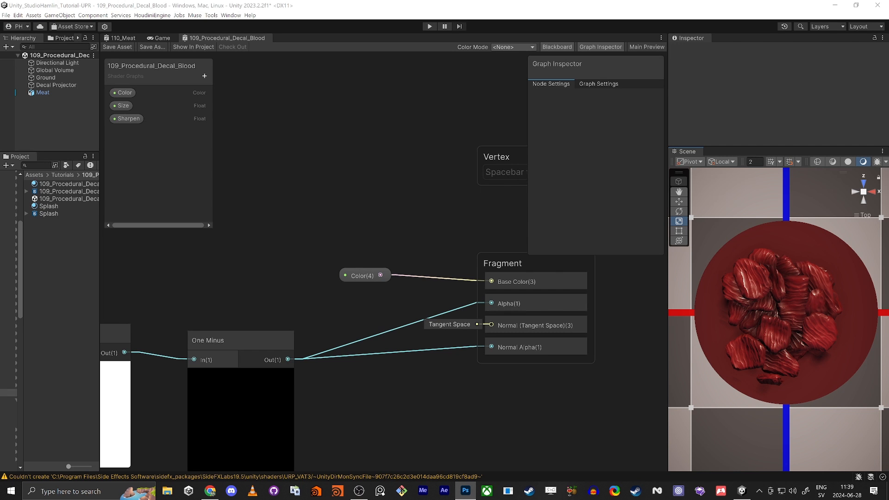
pyautogui.moveTo(266, 283); pyautogui.dragTo(369, 229, button='middle')
pyautogui.scroll(-3, 369, 229)
pyautogui.moveTo(326, 210); pyautogui.dragTo(368, 292, button='middle')
pyautogui.moveTo(285, 321); pyautogui.dragTo(409, 305, button='middle')
pyautogui.scroll(-5, 410, 304)
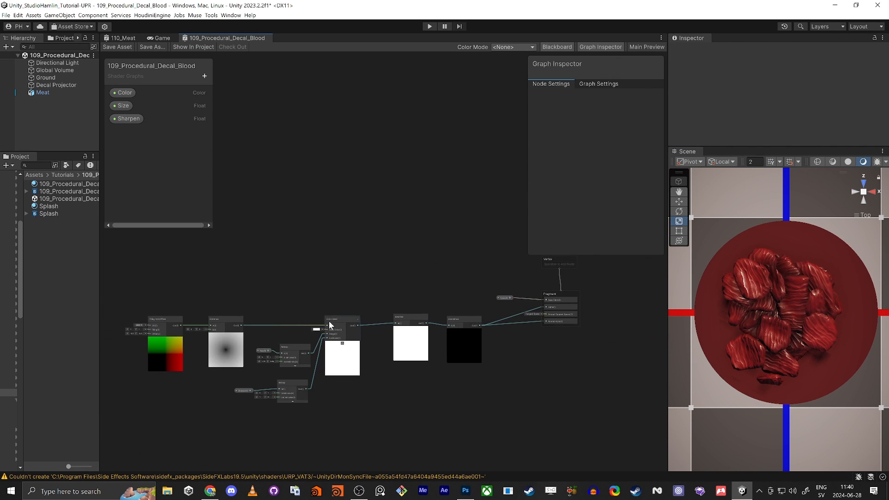
pyautogui.moveTo(400, 421); pyautogui.dragTo(553, 353, button='middle')
pyautogui.scroll(5, 373, 327)
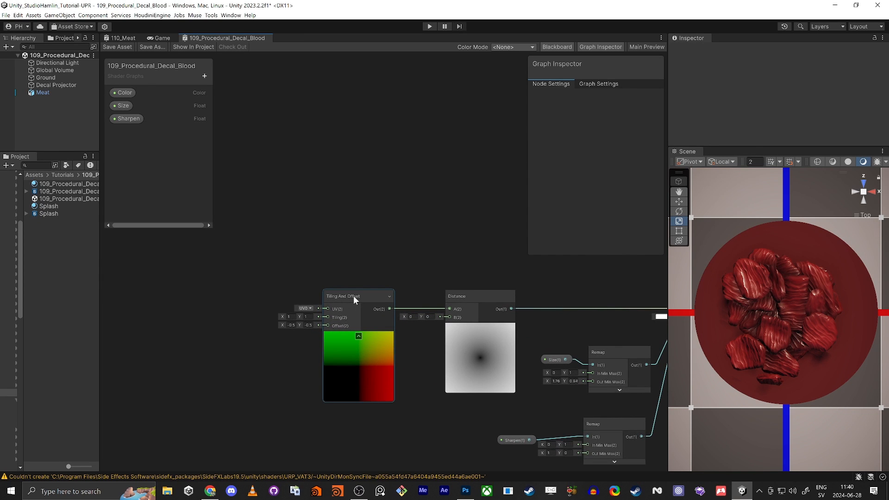
pyautogui.scroll(2, 353, 296)
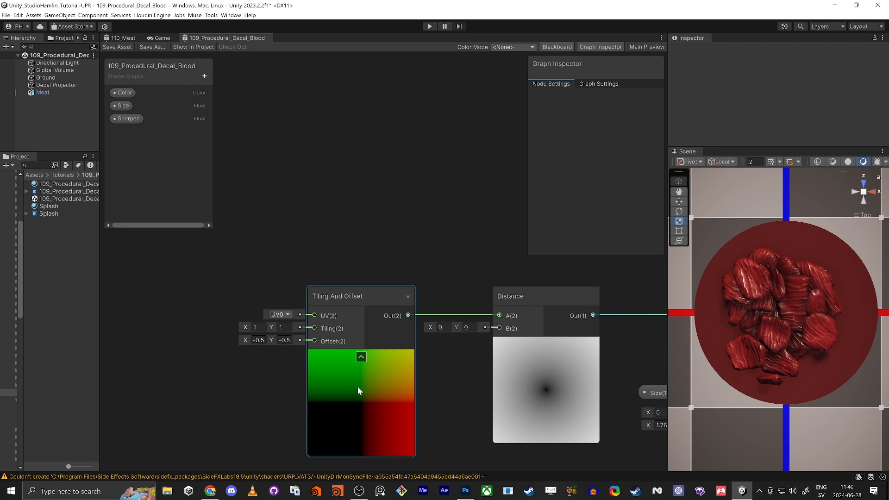
# Add a UV node before Tiling And Offset and connect its output to that node's UV input.
pyautogui.moveTo(231, 389); pyautogui.dragTo(420, 371, button='middle')
pyautogui.scroll(-3, 403, 365)
pyautogui.press('space')
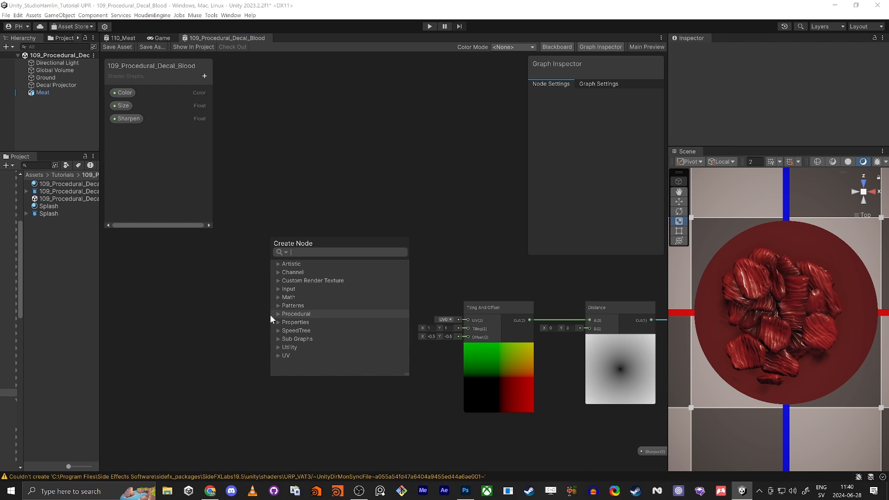
pyautogui.write('uv')
pyautogui.press('Return')
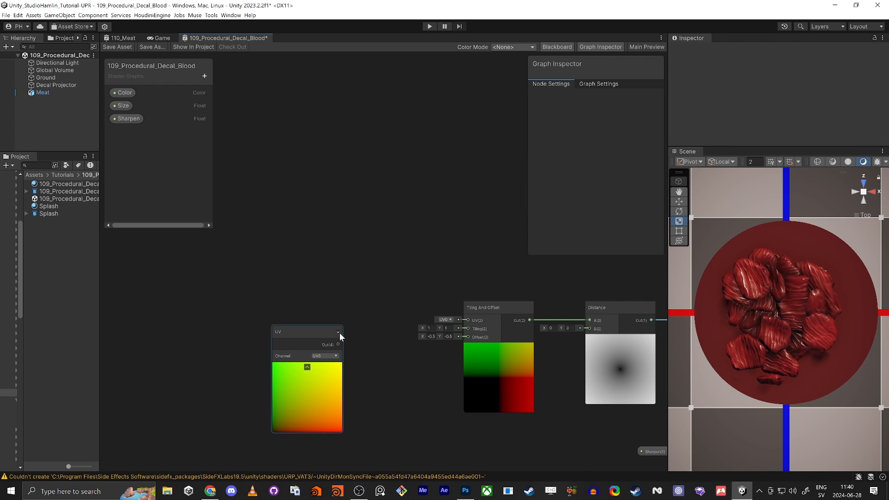
pyautogui.moveTo(338, 344); pyautogui.dragTo(467, 320)
pyautogui.moveTo(297, 333); pyautogui.dragTo(202, 311)
# Insert an Add node between UV and Tiling And Offset, with UV feeding its A input.
pyautogui.press('space')
pyautogui.write('add')
pyautogui.press('Return')
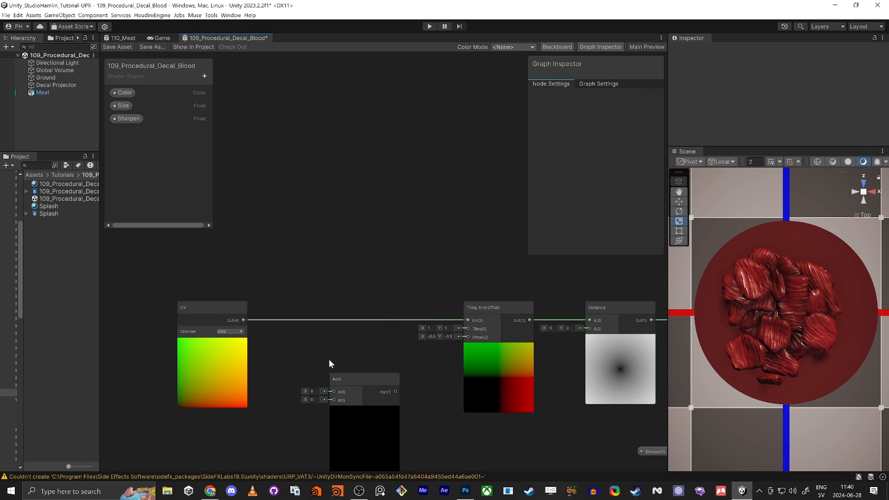
pyautogui.moveTo(244, 320); pyautogui.dragTo(333, 392)
pyautogui.moveTo(396, 391); pyautogui.dragTo(467, 320)
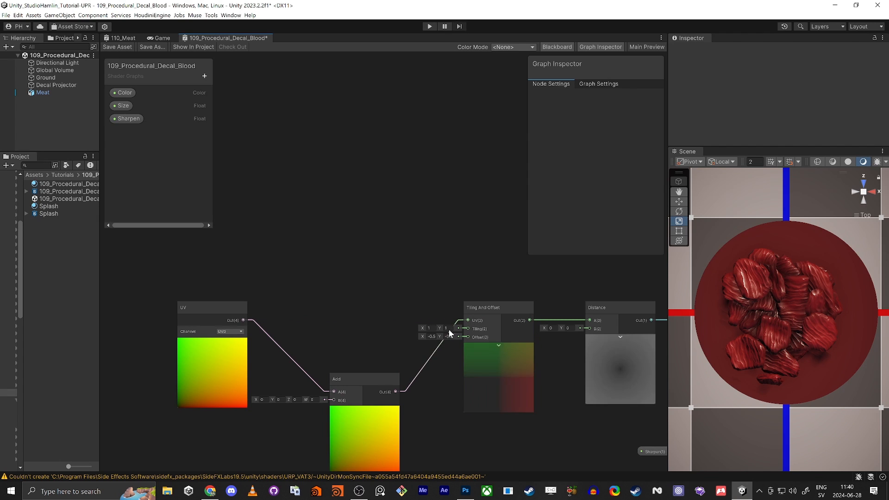
pyautogui.moveTo(342, 383); pyautogui.dragTo(359, 368)
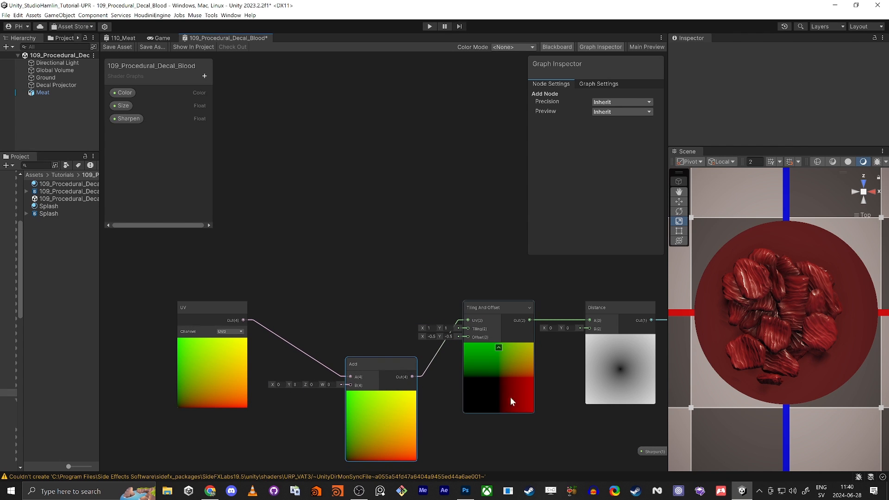
pyautogui.scroll(-5, 511, 397)
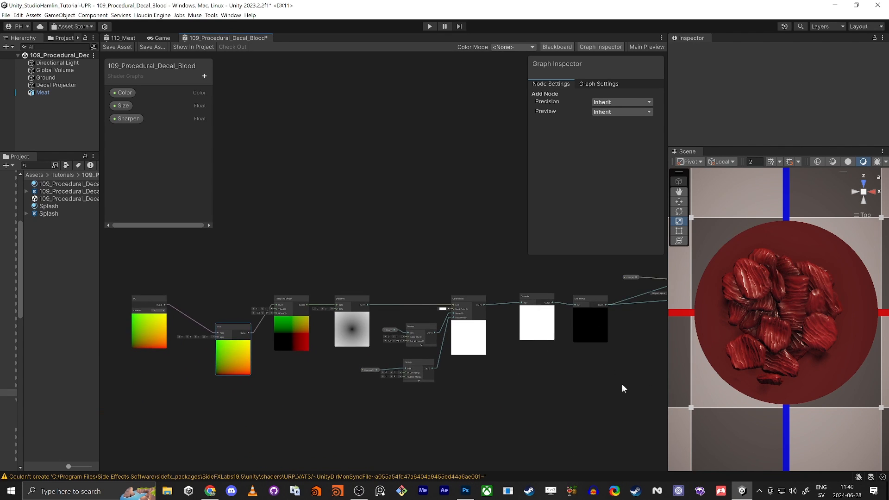
pyautogui.moveTo(622, 388); pyautogui.dragTo(507, 370, button='middle')
pyautogui.moveTo(193, 398); pyautogui.dragTo(346, 377, button='middle')
pyautogui.scroll(5, 273, 327)
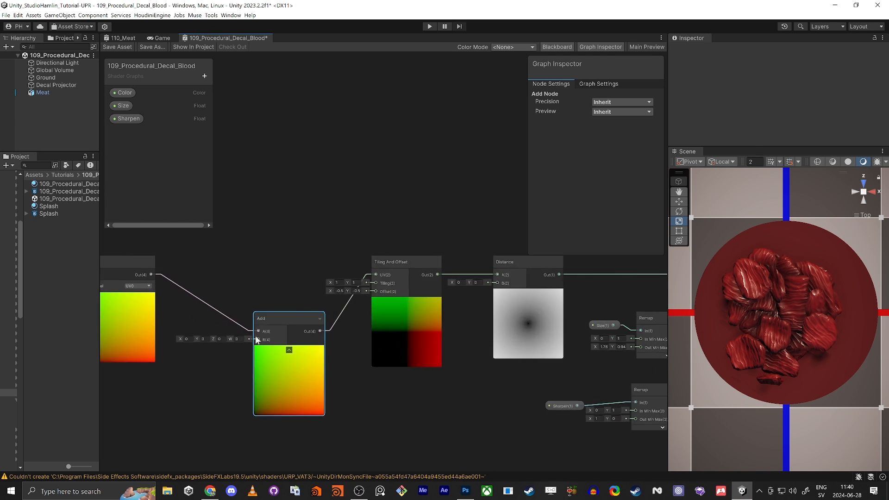
pyautogui.scroll(-5, 256, 340)
pyautogui.moveTo(227, 376); pyautogui.dragTo(363, 363, button='middle')
pyautogui.moveTo(394, 327); pyautogui.dragTo(323, 432)
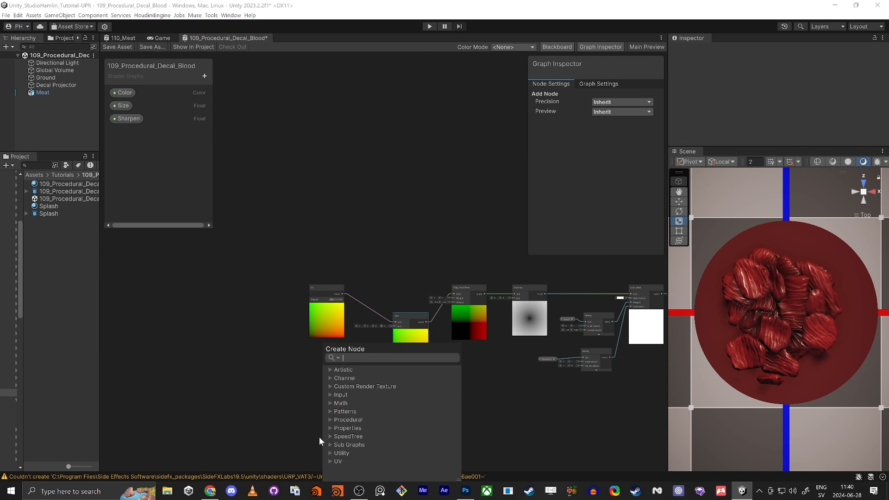
pyautogui.click(263, 407)
pyautogui.hotkey('alt', 'Tab')
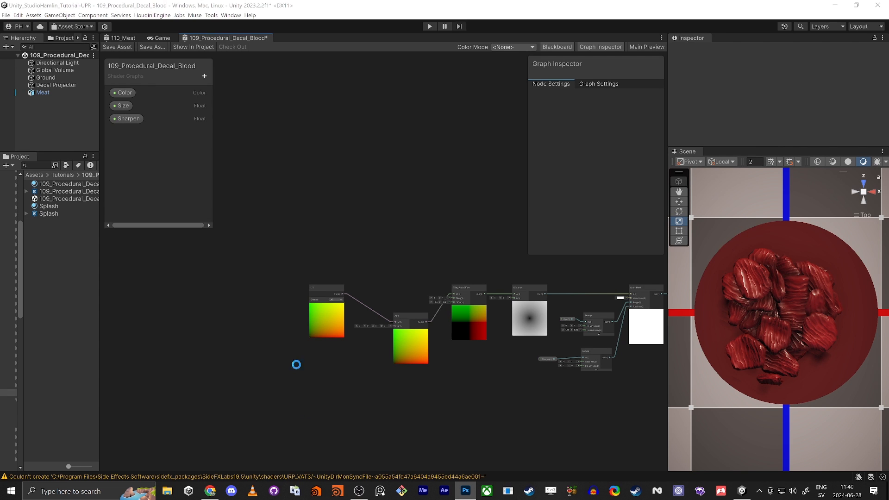
# Add a Simple Noise node, connect its output to the Add node's B input, save the graph and check the decal.
pyautogui.press('space')
pyautogui.write('simp')
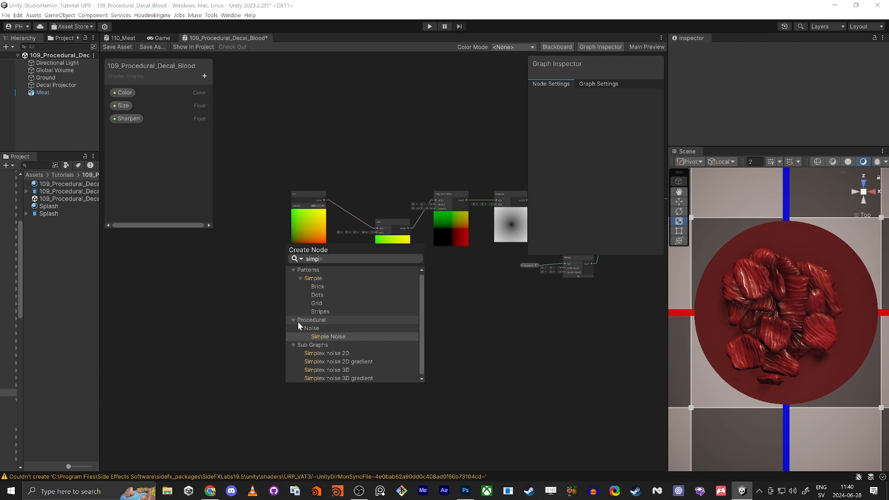
pyautogui.press('Return')
pyautogui.scroll(3, 298, 321)
pyautogui.moveTo(294, 324); pyautogui.dragTo(293, 253)
pyautogui.moveTo(438, 165); pyautogui.dragTo(315, 295)
pyautogui.click(103, 48)
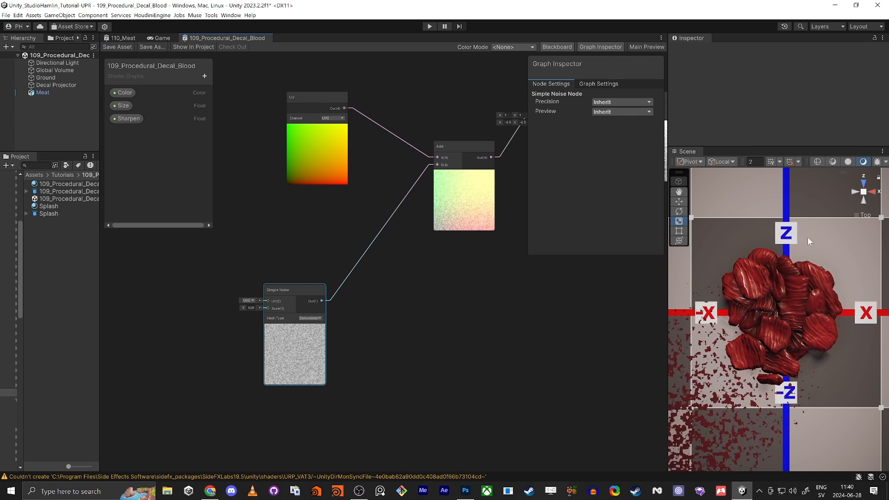
pyautogui.scroll(-6, 750, 360)
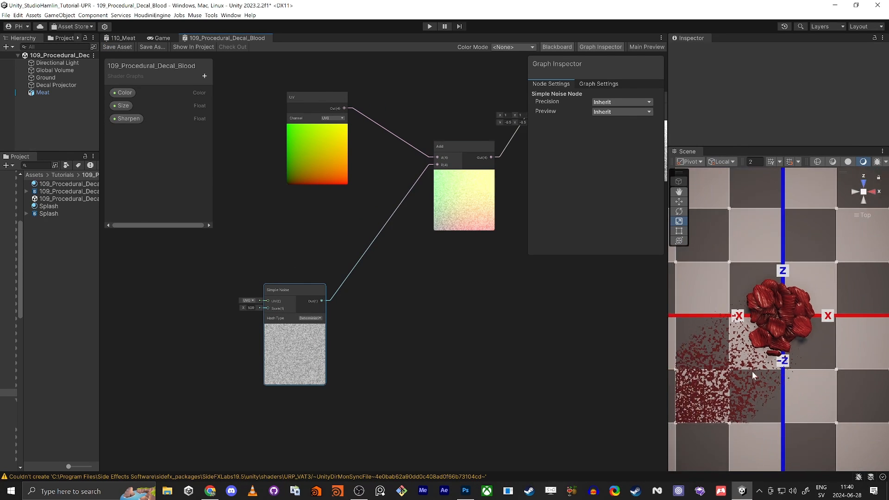
pyautogui.scroll(4, 764, 364)
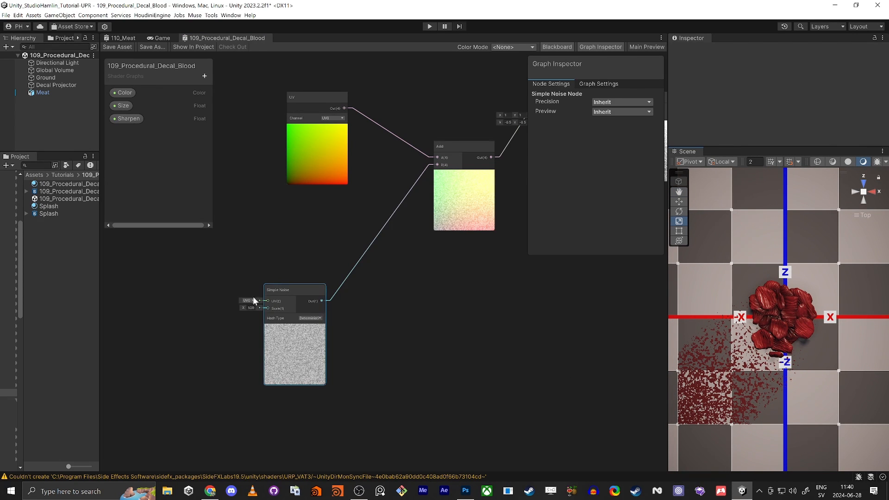
# Add a Float property named Noise Scale and place its node near the Simple Noise node.
pyautogui.click(204, 75)
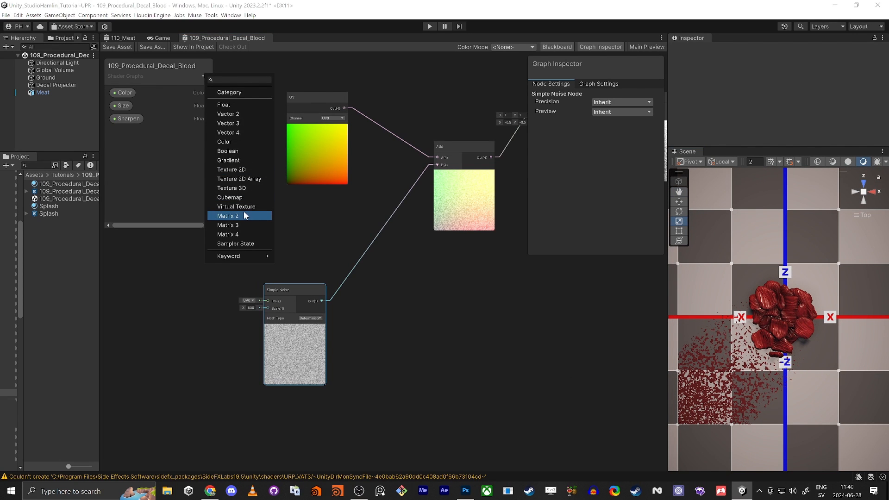
pyautogui.click(235, 106)
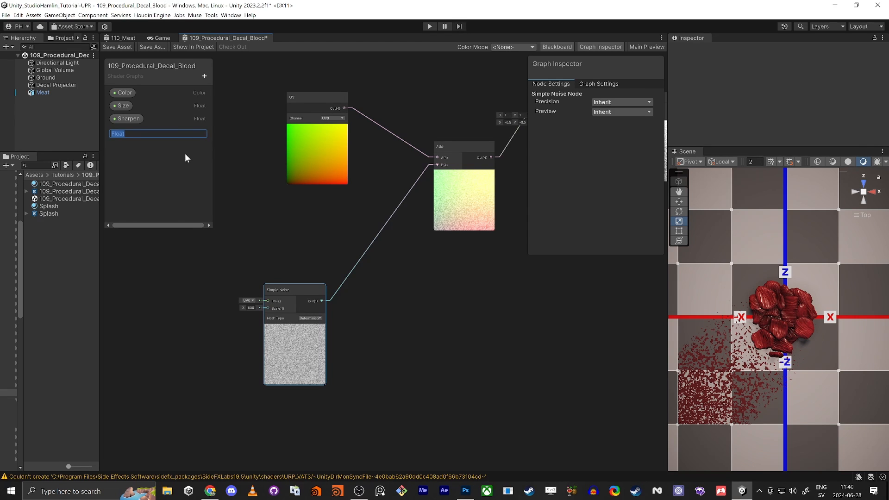
pyautogui.write('Noise Scale')
pyautogui.press('Return')
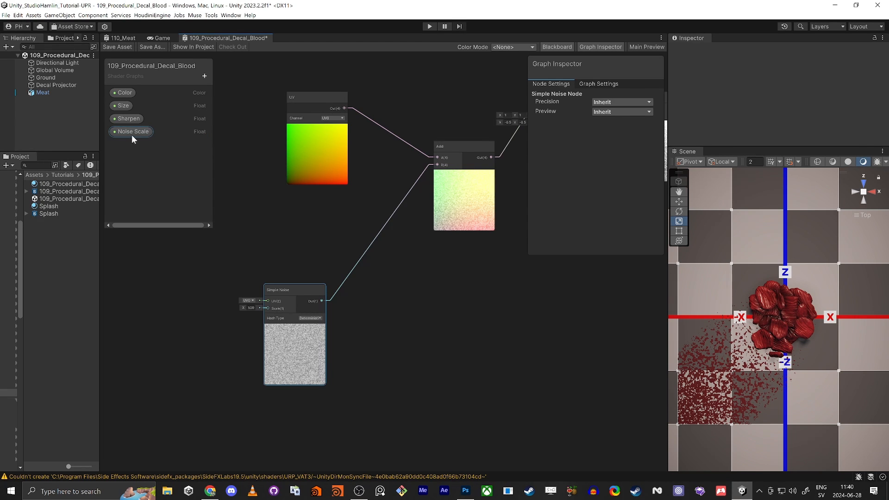
pyautogui.moveTo(131, 134); pyautogui.dragTo(260, 235)
pyautogui.moveTo(288, 299); pyautogui.dragTo(323, 284)
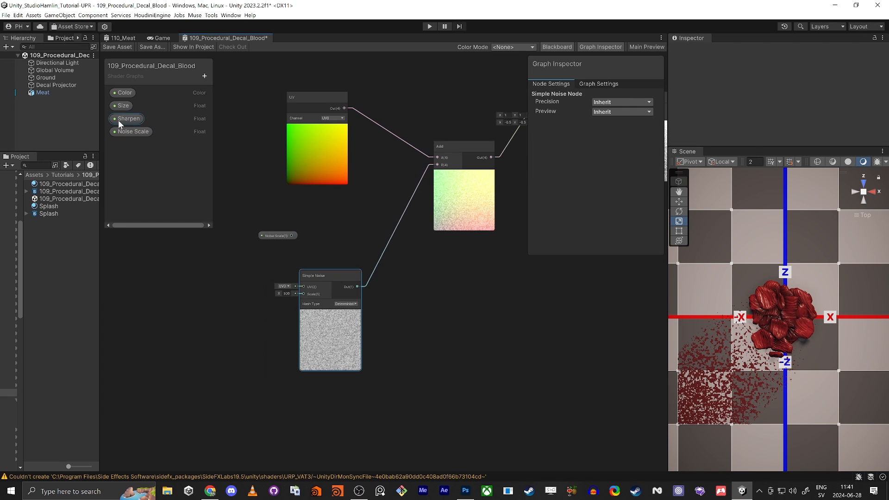
# Duplicate the Noise Scale property and rename the copy Noise Amp.
pyautogui.click(125, 131)
pyautogui.hotkey('ctrl', 'd')
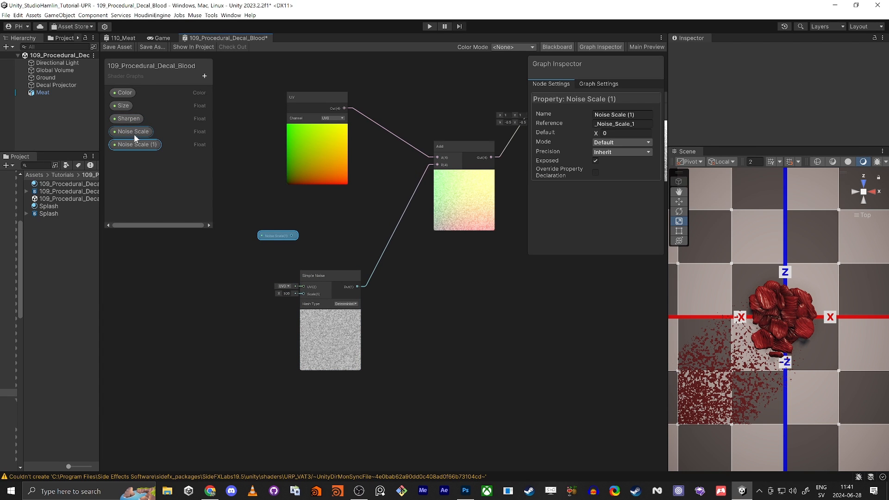
pyautogui.doubleClick(140, 145)
pyautogui.moveTo(131, 146); pyautogui.dragTo(218, 146)
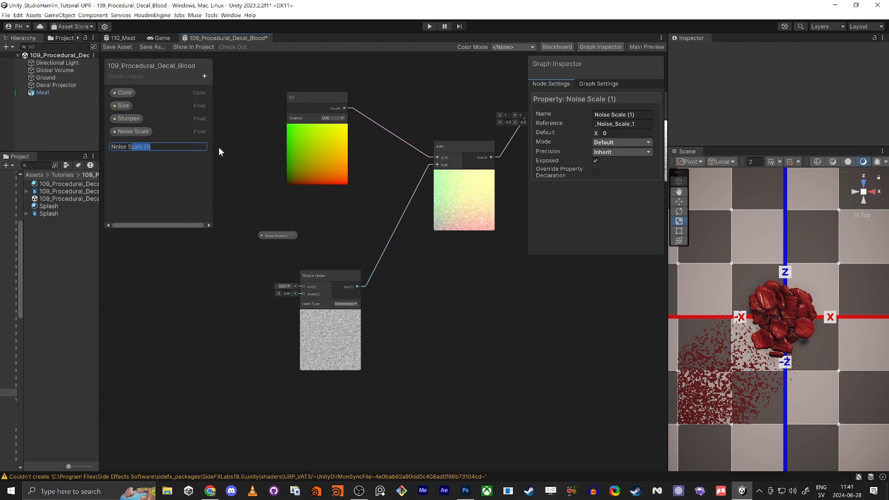
pyautogui.press('BackSpace')
pyautogui.press('BackSpace')
pyautogui.write('Str')
pyautogui.press('BackSpace')
pyautogui.press('BackSpace')
pyautogui.press('BackSpace')
pyautogui.write('Amo')
pyautogui.press('BackSpace')
pyautogui.press('BackSpace')
pyautogui.write('am')
pyautogui.press('BackSpace')
pyautogui.press('BackSpace')
pyautogui.write('mp')
pyautogui.press('Return')
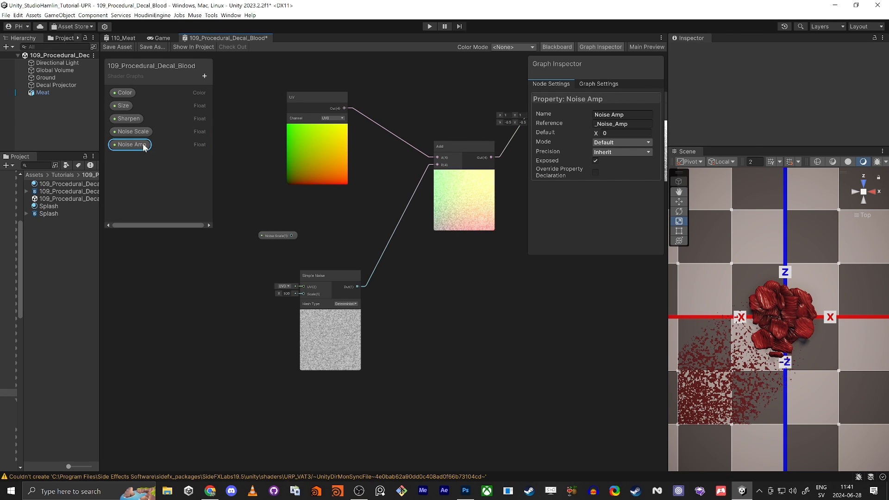
# Place the Noise Amp property in the graph and move the Simple Noise and Noise Scale nodes farther from the Add node.
pyautogui.moveTo(144, 147); pyautogui.dragTo(417, 296)
pyautogui.moveTo(310, 281); pyautogui.dragTo(247, 288)
pyautogui.moveTo(289, 238); pyautogui.dragTo(180, 318)
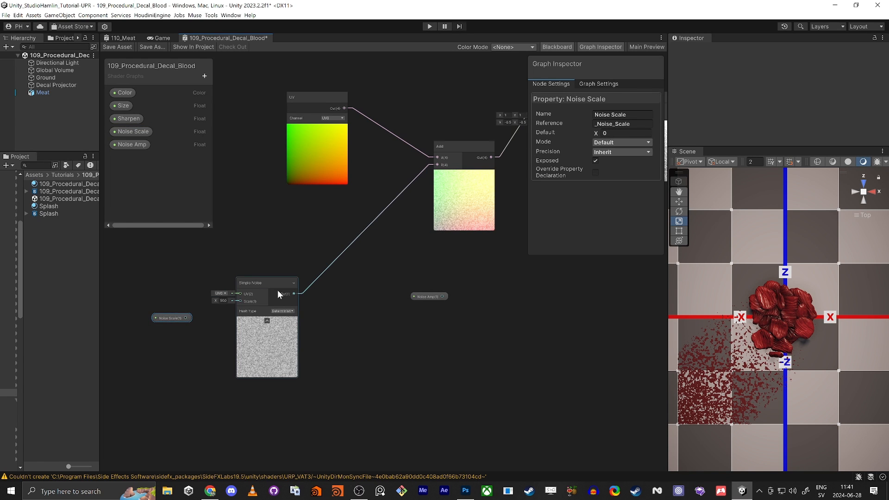
pyautogui.moveTo(277, 290); pyautogui.dragTo(296, 289)
pyautogui.moveTo(184, 323); pyautogui.dragTo(163, 316)
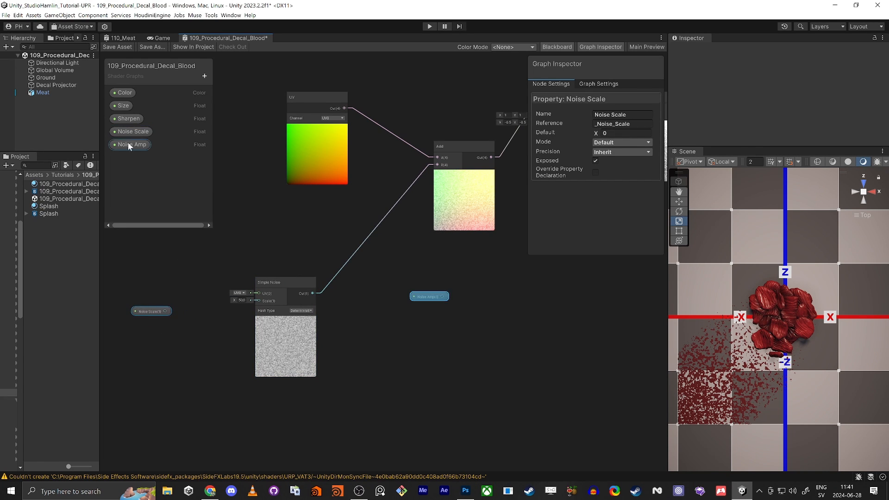
# Make the Noise Scale property a slider with a minimum of 1 and a maximum of 50.
pyautogui.click(625, 142)
pyautogui.click(613, 156)
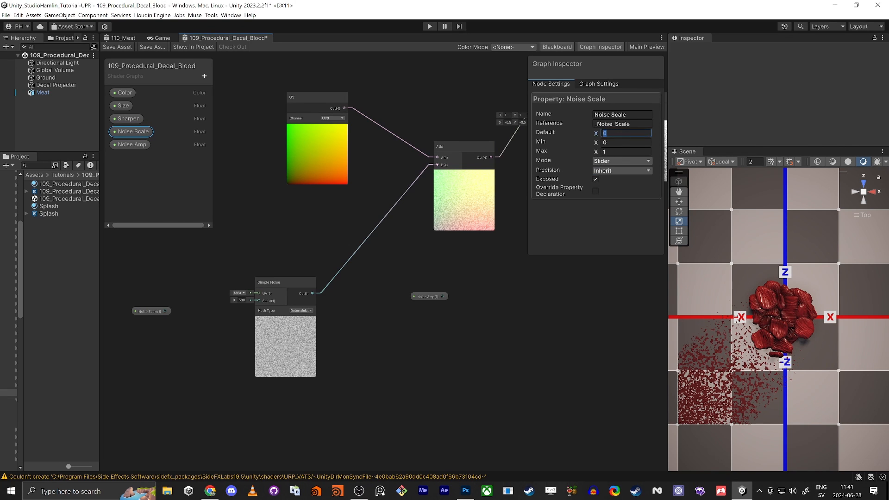
pyautogui.moveTo(621, 143); pyautogui.dragTo(571, 146)
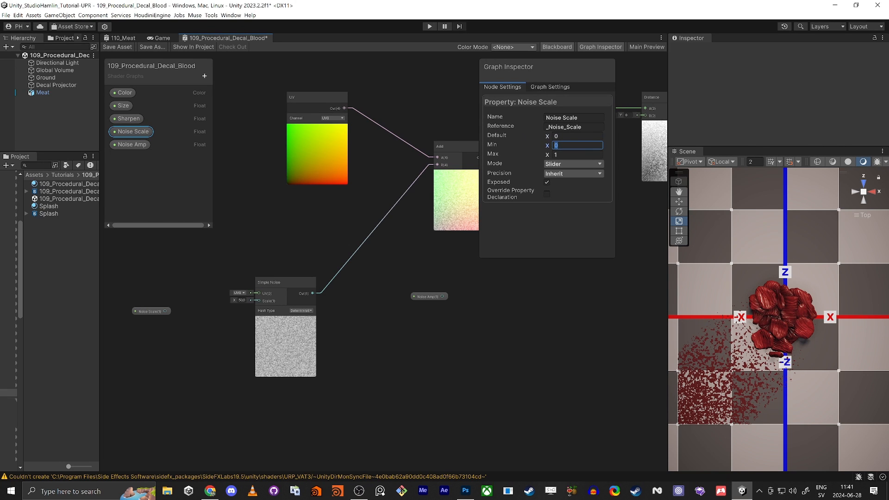
pyautogui.write('1')
pyautogui.press('Tab')
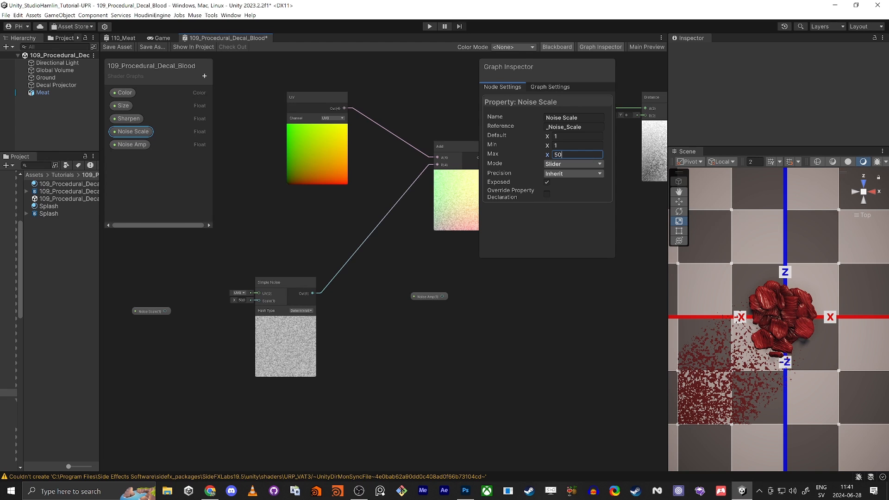
# Connect the Noise Scale property to the Simple Noise node's Scale input and save the graph.
pyautogui.moveTo(551, 77); pyautogui.dragTo(578, 81)
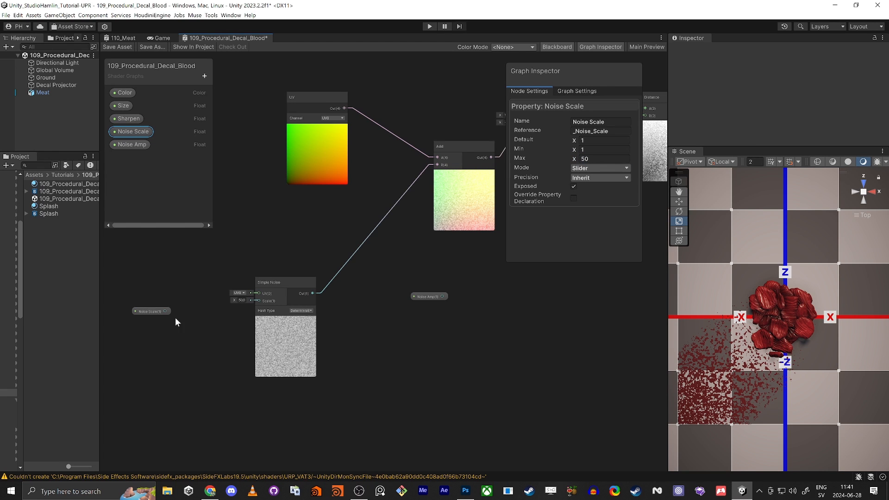
pyautogui.moveTo(165, 311); pyautogui.dragTo(258, 301)
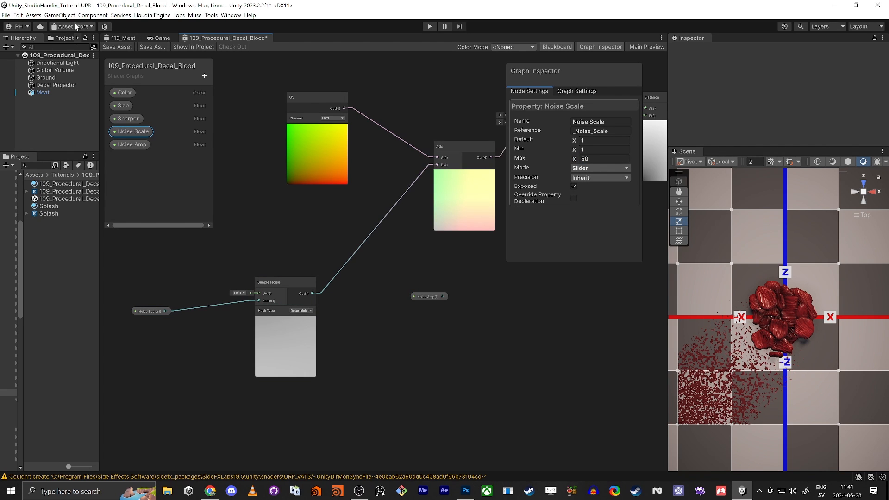
pyautogui.click(111, 48)
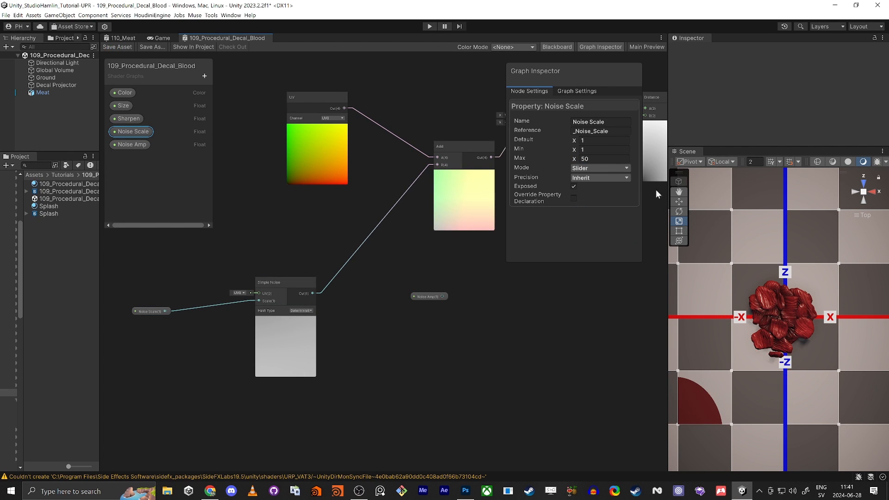
# Select the Decal Projector, enlarge its inspector and set the material's Noise Scale to about 23.2.
pyautogui.click(54, 85)
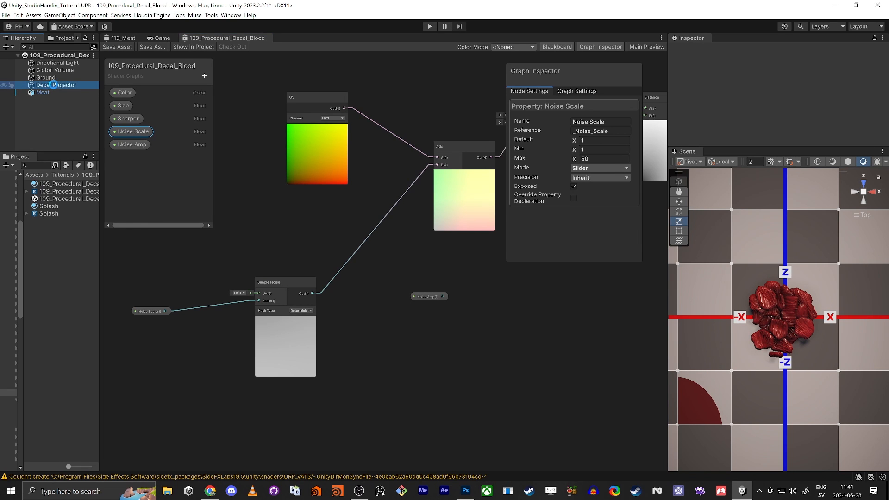
pyautogui.scroll(-5, 782, 111)
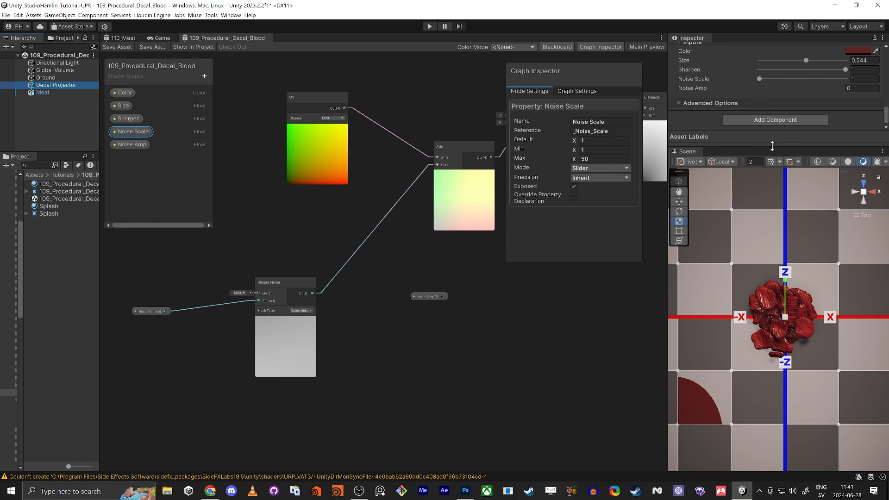
pyautogui.moveTo(774, 146); pyautogui.dragTo(773, 282)
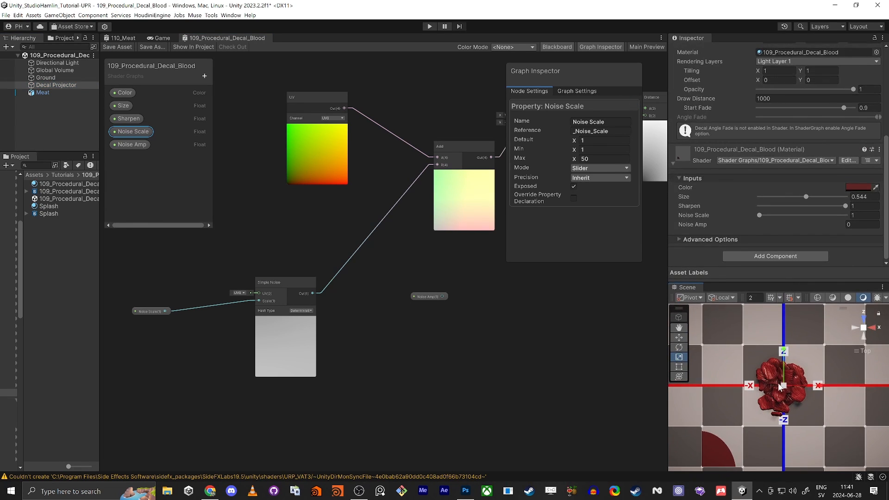
pyautogui.moveTo(756, 215); pyautogui.dragTo(797, 216)
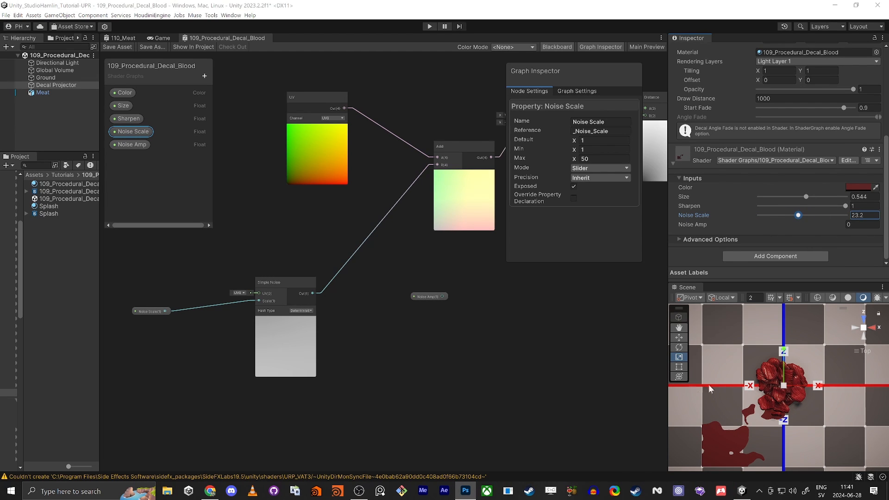
# Remove the connection between the Simple Noise output and the Add node's B input.
pyautogui.moveTo(215, 353); pyautogui.dragTo(289, 327, button='middle')
pyautogui.moveTo(352, 258); pyautogui.dragTo(312, 265)
pyautogui.moveTo(402, 287); pyautogui.dragTo(301, 322, button='middle')
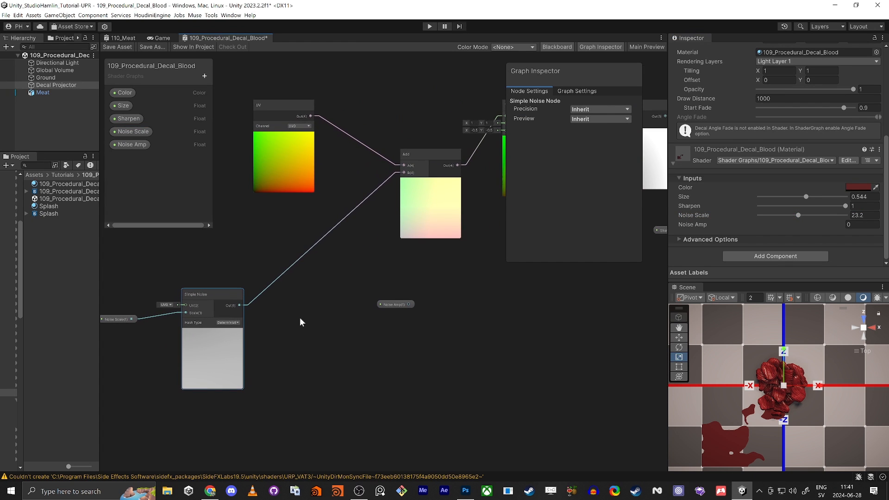
pyautogui.moveTo(350, 259); pyautogui.dragTo(263, 323, button='middle')
pyautogui.moveTo(240, 251); pyautogui.dragTo(262, 294)
pyautogui.press('Delete')
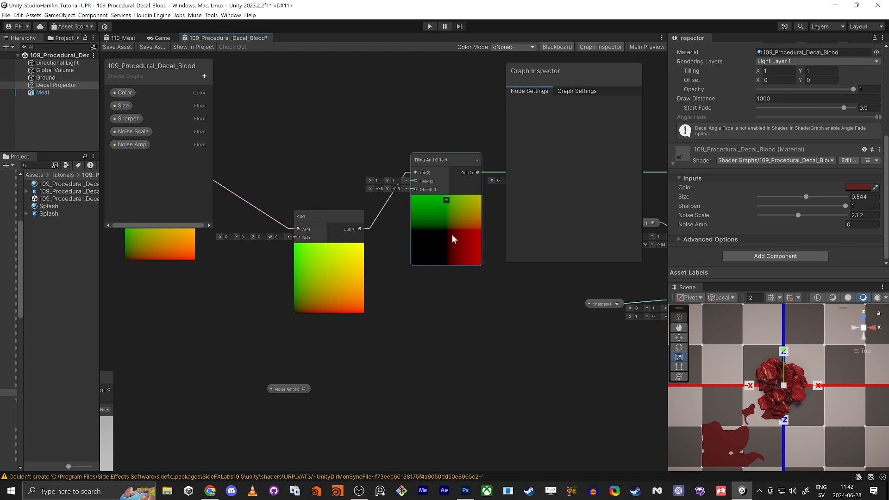
# Add a Remap node beside the Simple Noise node.
pyautogui.moveTo(207, 346); pyautogui.dragTo(371, 246, button='middle')
pyautogui.scroll(-2, 234, 332)
pyautogui.scroll(2, 352, 264)
pyautogui.press('space')
pyautogui.write('re')
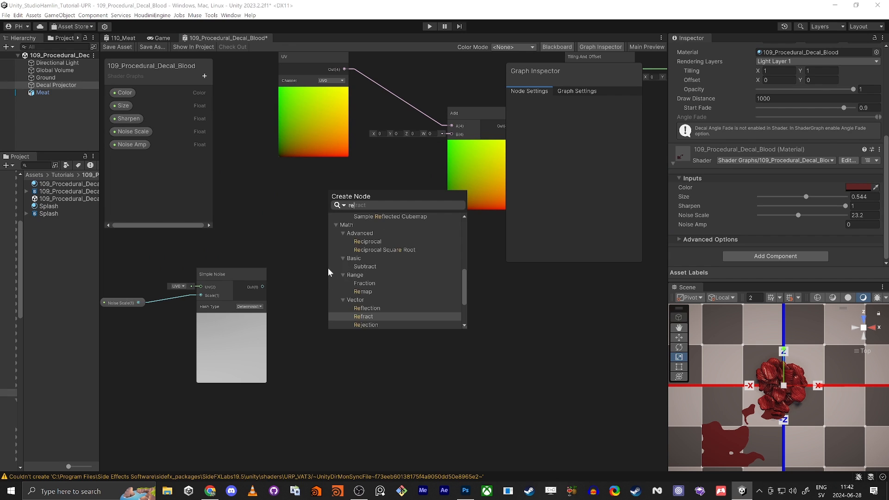
pyautogui.write('map')
pyautogui.press('Return')
pyautogui.moveTo(328, 265); pyautogui.dragTo(387, 225, button='middle')
# Set the Noise Scale property's default to 50 and examine the Simple Noise preview up close.
pyautogui.click(134, 131)
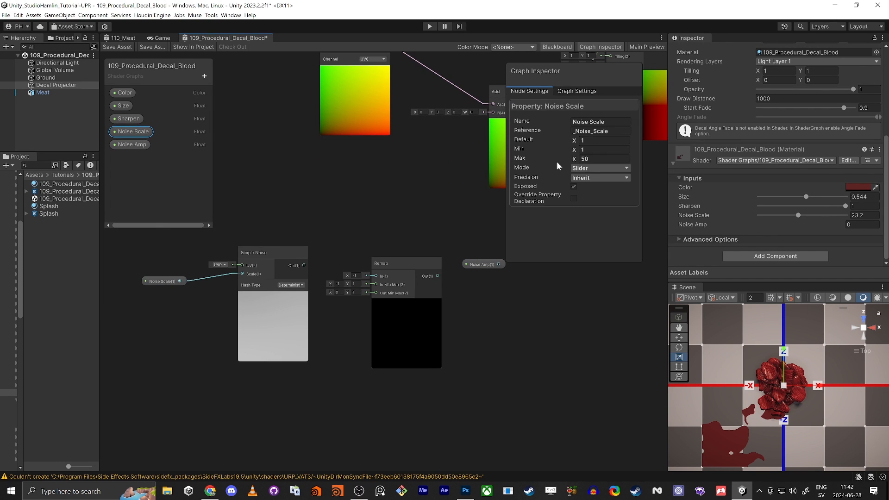
pyautogui.write('50')
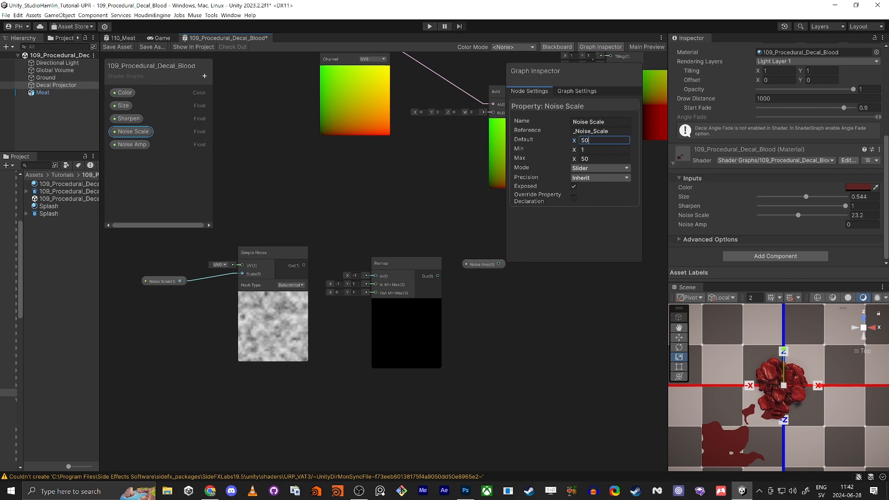
pyautogui.click(134, 357)
pyautogui.scroll(10, 231, 330)
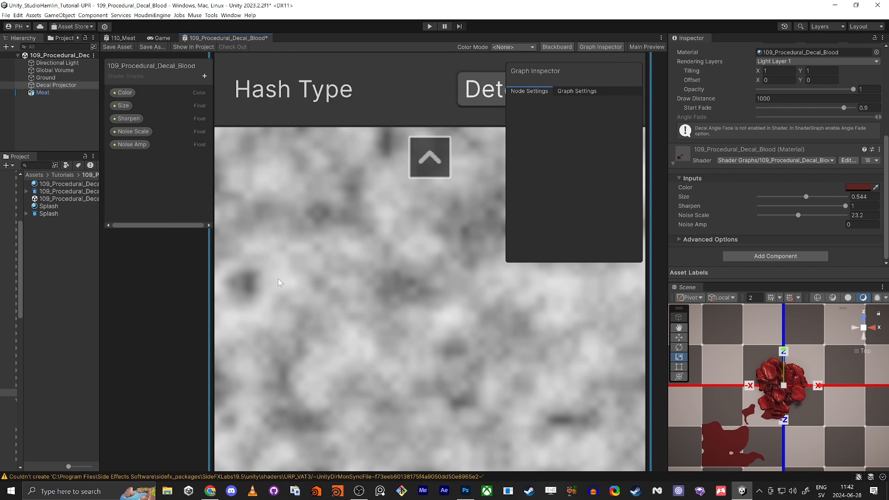
pyautogui.scroll(-5, 278, 280)
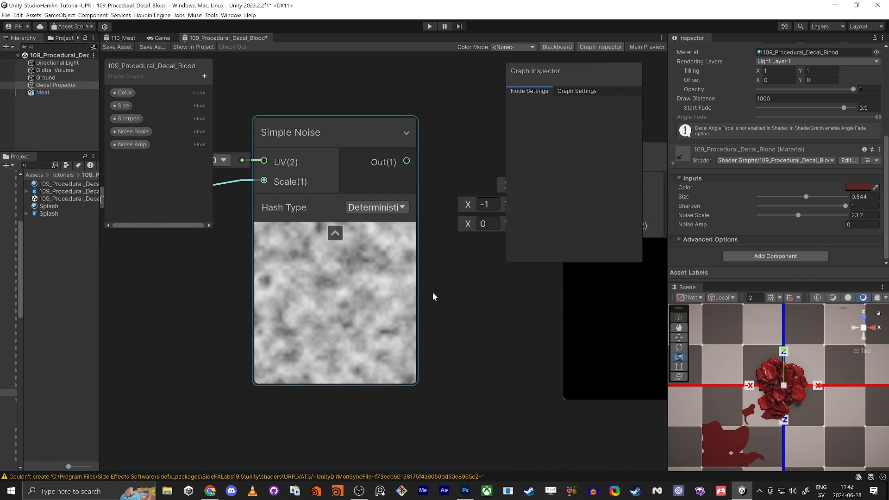
pyautogui.scroll(-3, 433, 296)
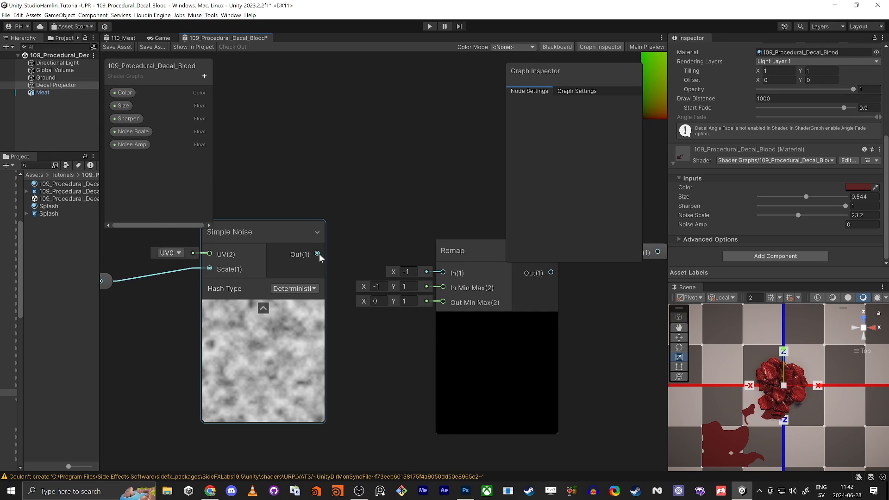
# Connect Simple Noise to the Remap node's In input and remap the range from 0 to 1 into -1 to 1.
pyautogui.moveTo(318, 253); pyautogui.dragTo(443, 273)
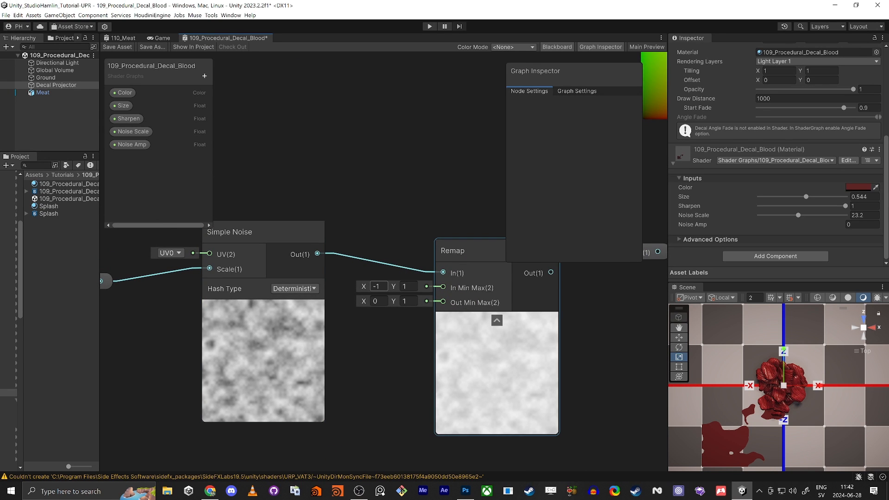
pyautogui.moveTo(382, 286); pyautogui.dragTo(318, 280)
pyautogui.write('0')
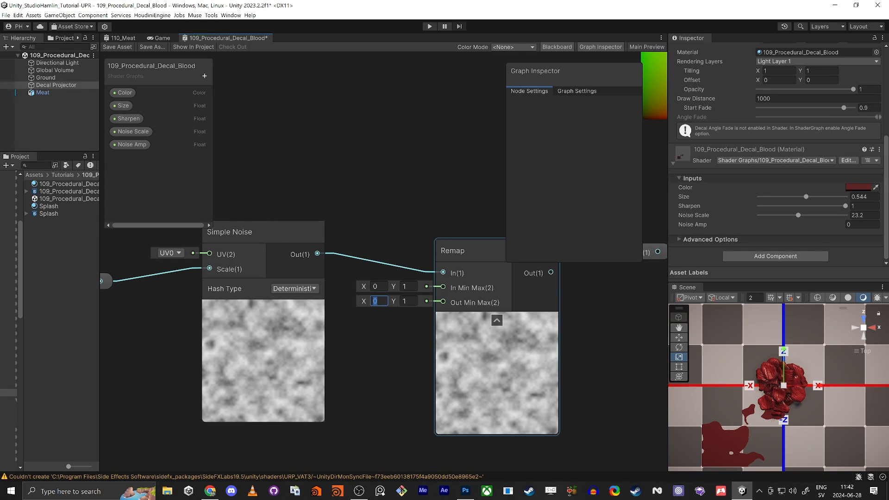
pyautogui.write('-1')
pyautogui.press('Tab')
pyautogui.moveTo(369, 418); pyautogui.dragTo(317, 415, button='middle')
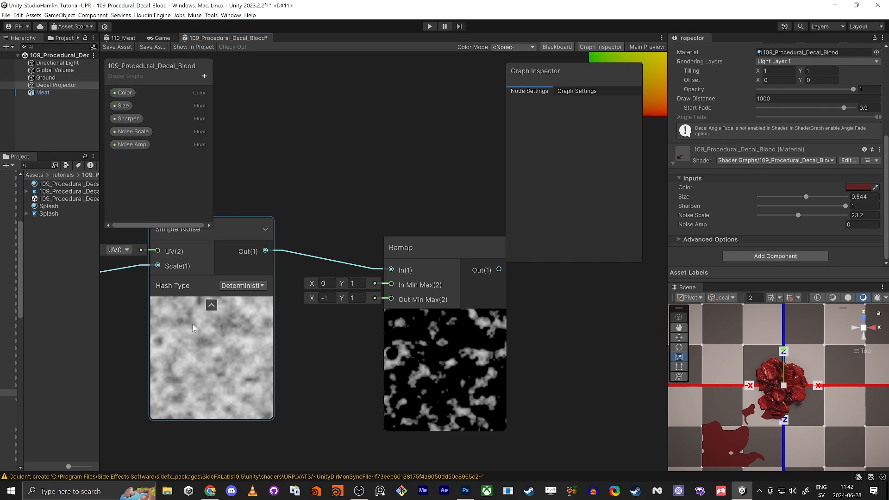
# Connect the Remap output to the Add node's B input, save the graph and set the decal's Noise Scale to 41.9.
pyautogui.scroll(-4, 341, 218)
pyautogui.moveTo(338, 236); pyautogui.dragTo(331, 252, button='middle')
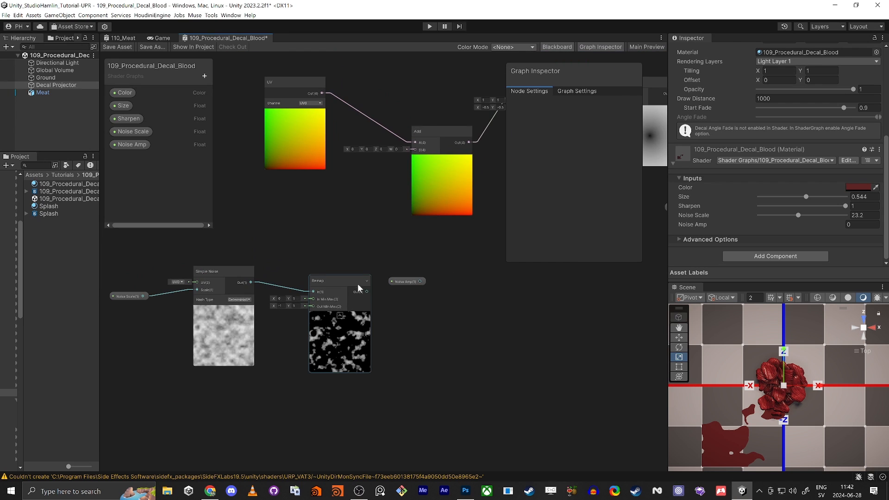
pyautogui.moveTo(366, 289); pyautogui.dragTo(416, 150)
pyautogui.click(120, 46)
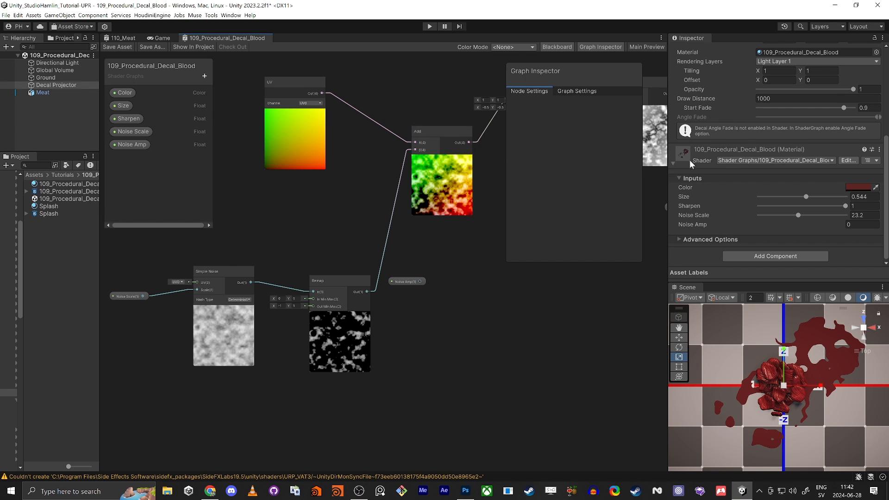
pyautogui.moveTo(792, 217); pyautogui.dragTo(831, 219)
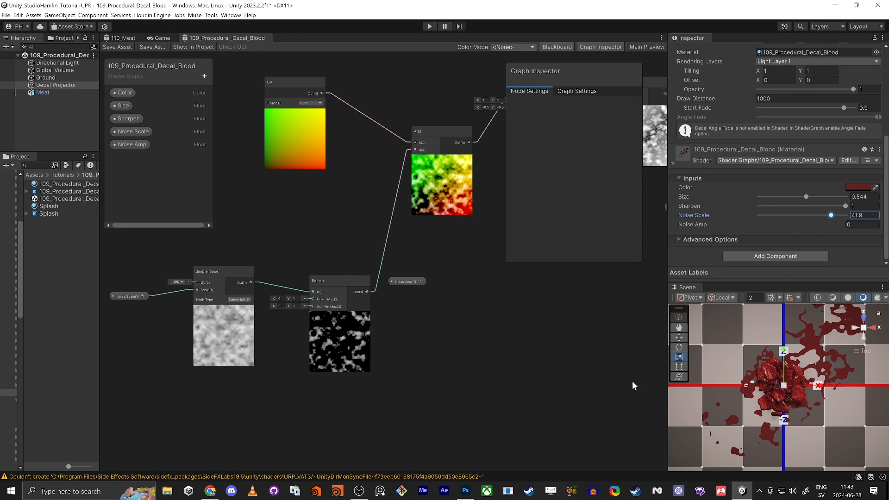
# Move the Simple Noise and Noise Scale nodes away from Remap to make room between them.
pyautogui.moveTo(504, 356); pyautogui.dragTo(446, 356, button='middle')
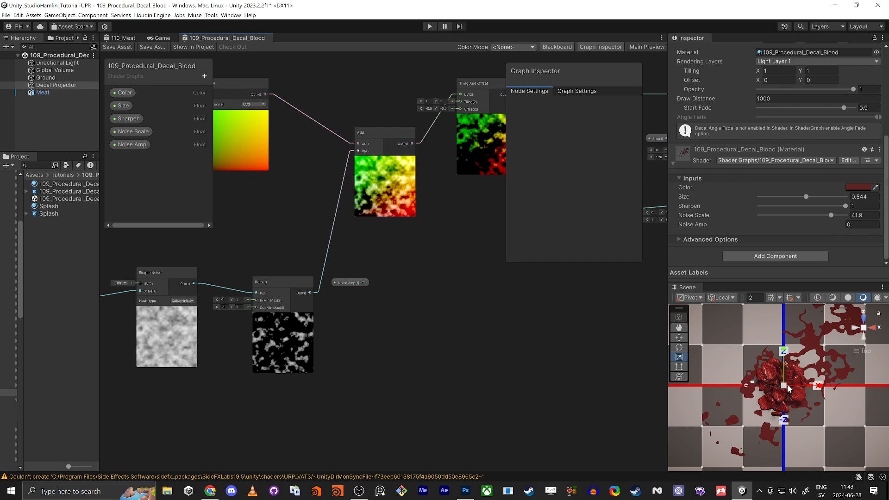
pyautogui.moveTo(354, 376); pyautogui.dragTo(496, 312, button='middle')
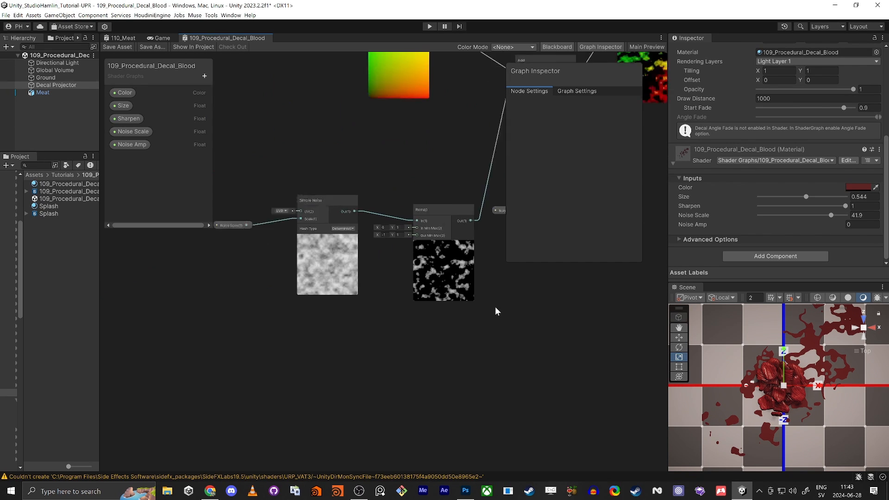
pyautogui.scroll(-2, 496, 312)
pyautogui.moveTo(363, 230)
pyautogui.mouseDown()
pyautogui.moveTo(326, 231)
pyautogui.moveTo(347, 234)
pyautogui.mouseUp()
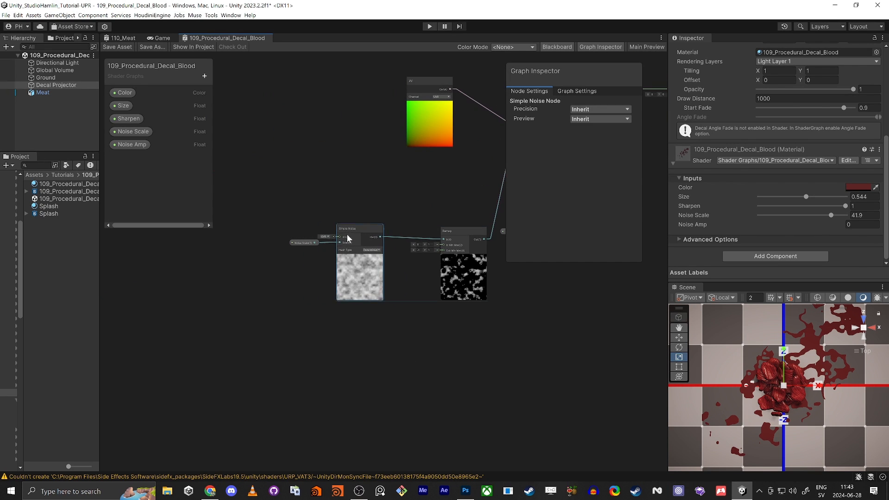
pyautogui.moveTo(302, 273); pyautogui.dragTo(283, 231)
pyautogui.moveTo(322, 334); pyautogui.dragTo(401, 344, button='middle')
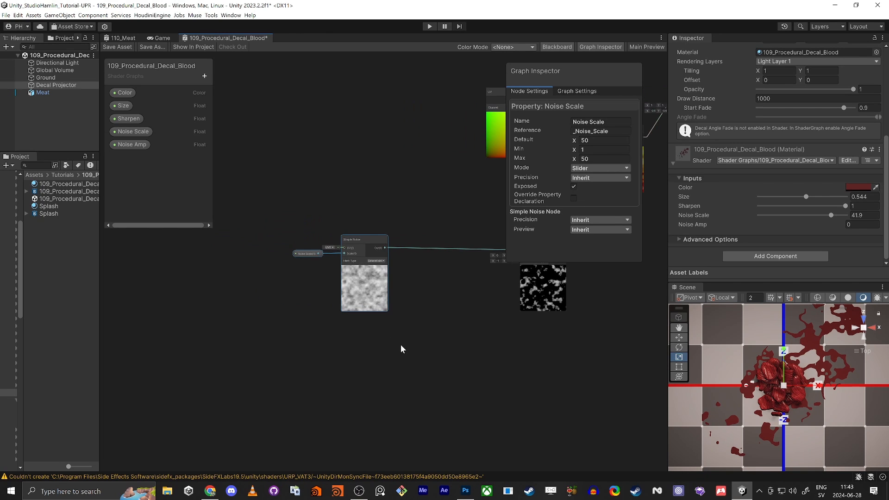
pyautogui.moveTo(449, 292); pyautogui.dragTo(410, 379, button='middle')
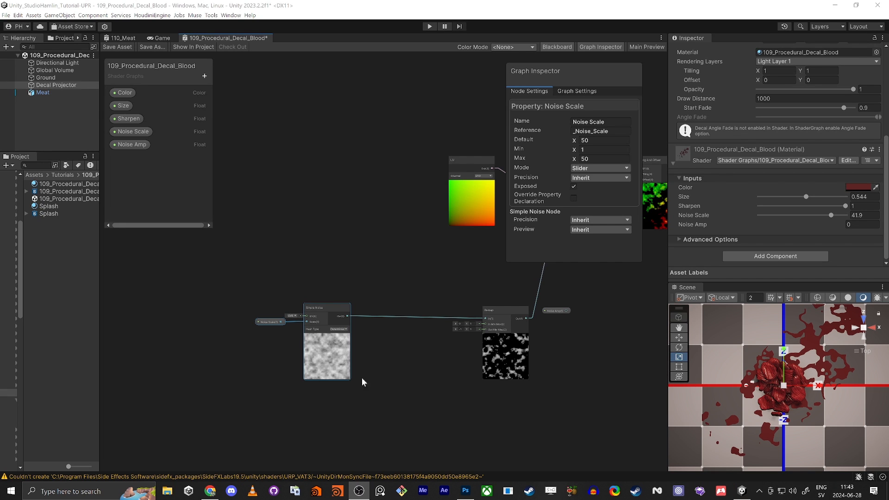
pyautogui.moveTo(450, 377); pyautogui.dragTo(498, 323, button='middle')
pyautogui.moveTo(366, 260); pyautogui.dragTo(307, 254)
# Add a Vector 2 node and connect the Simple Noise output to its X input.
pyautogui.click(393, 299)
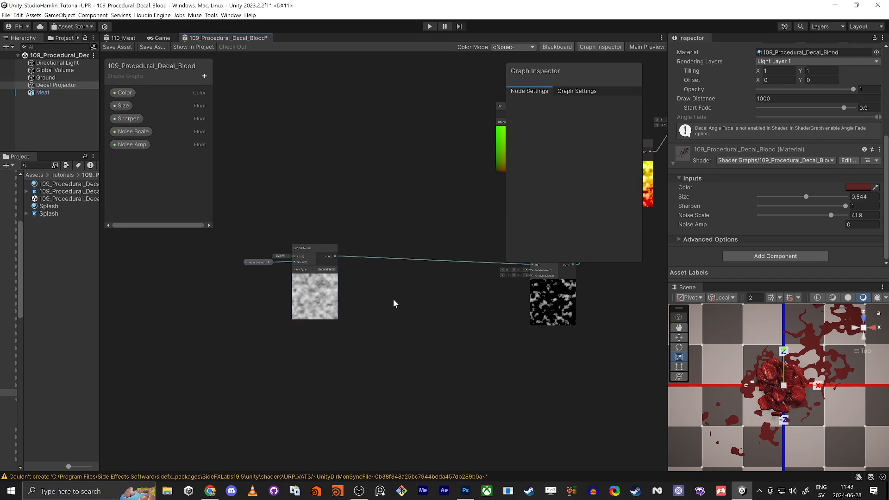
pyautogui.press('space')
pyautogui.write('vec')
pyautogui.press('Return')
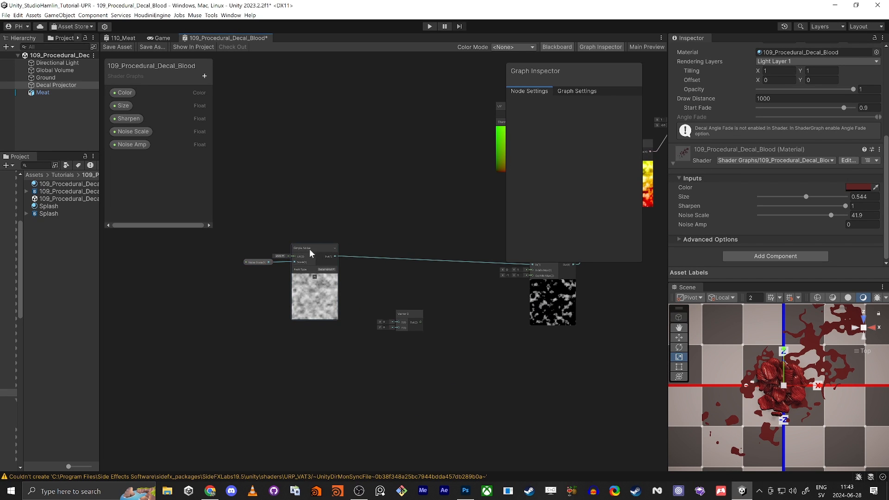
pyautogui.moveTo(333, 255); pyautogui.dragTo(380, 287)
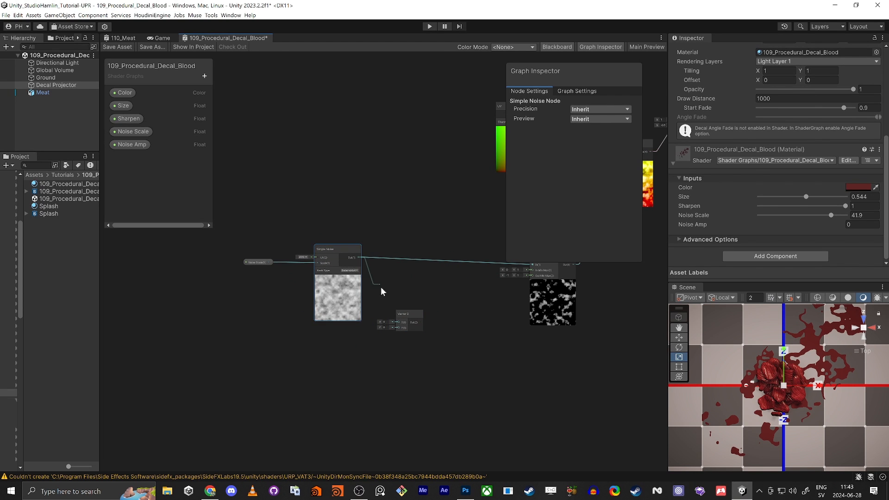
pyautogui.moveTo(398, 322); pyautogui.dragTo(397, 321)
pyautogui.scroll(4, 407, 317)
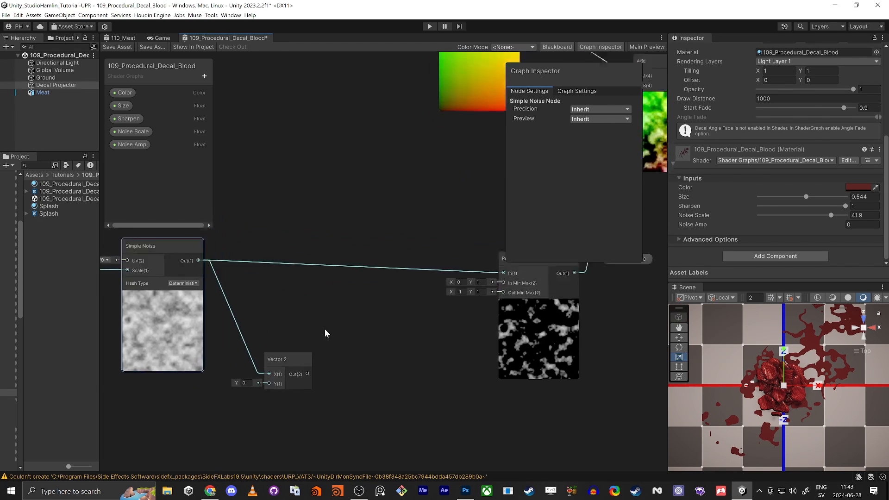
# Connect the Vector 2 output to the Remap node's In input and space the nodes out in line with Remap.
pyautogui.click(596, 50)
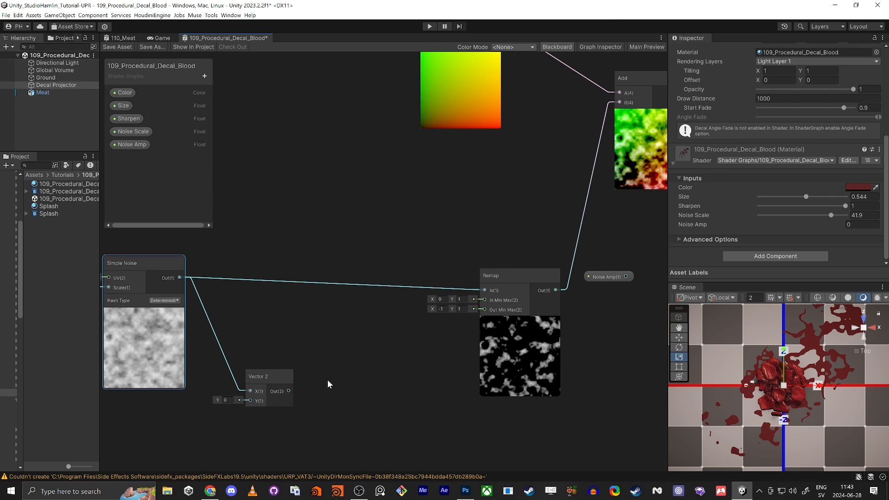
pyautogui.moveTo(328, 380); pyautogui.dragTo(395, 344, button='middle')
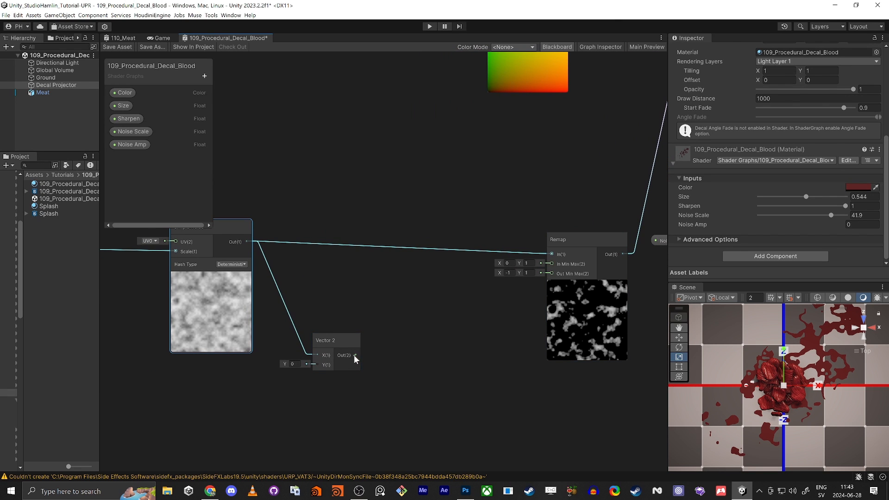
pyautogui.moveTo(512, 311); pyautogui.dragTo(552, 254)
pyautogui.moveTo(331, 346); pyautogui.dragTo(360, 241)
pyautogui.moveTo(337, 325); pyautogui.dragTo(478, 256, button='middle')
pyautogui.moveTo(350, 162); pyautogui.dragTo(311, 161)
pyautogui.moveTo(320, 290); pyautogui.dragTo(472, 294, button='middle')
# Duplicate Simple Noise with its Noise Scale node, connect the copy to Vector 2's Y input and align it beneath the original.
pyautogui.scroll(-1, 471, 294)
pyautogui.moveTo(323, 266); pyautogui.dragTo(401, 177)
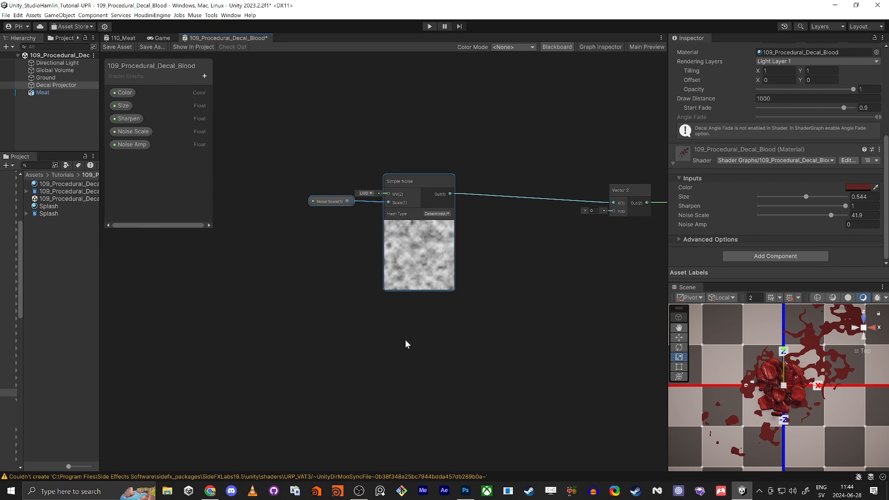
pyautogui.hotkey('ctrl', 'd')
pyautogui.moveTo(500, 369); pyautogui.dragTo(613, 212)
pyautogui.moveTo(596, 274); pyautogui.dragTo(408, 296, button='middle')
pyautogui.scroll(-2, 456, 326)
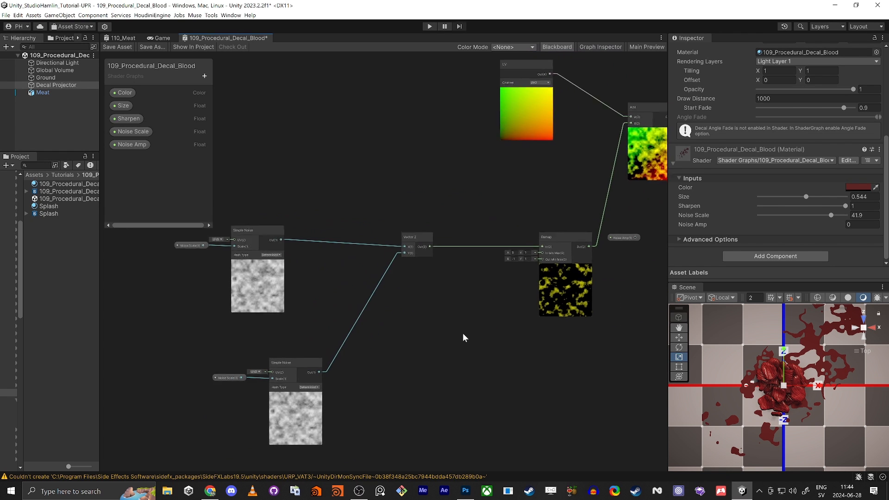
pyautogui.moveTo(463, 333); pyautogui.dragTo(527, 298, button='middle')
pyautogui.moveTo(268, 314)
pyautogui.mouseDown()
pyautogui.moveTo(343, 346)
pyautogui.moveTo(353, 327)
pyautogui.moveTo(315, 334)
pyautogui.mouseUp()
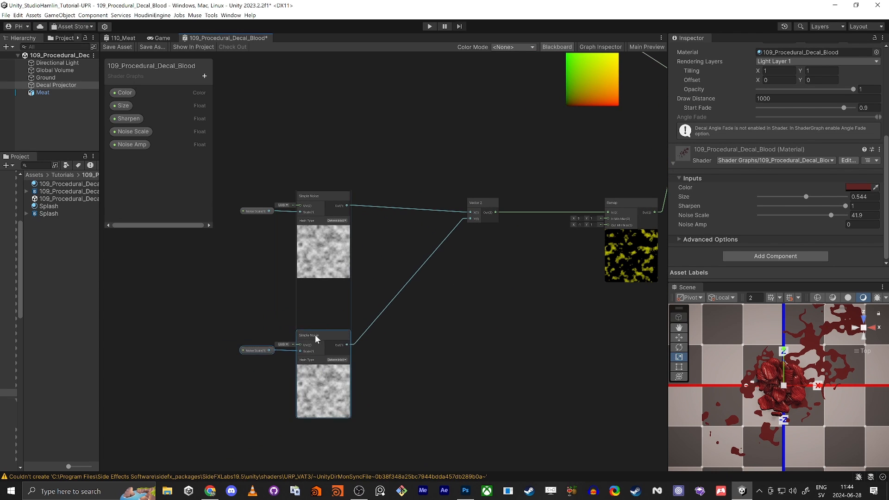
pyautogui.click(278, 312)
pyautogui.click(267, 212)
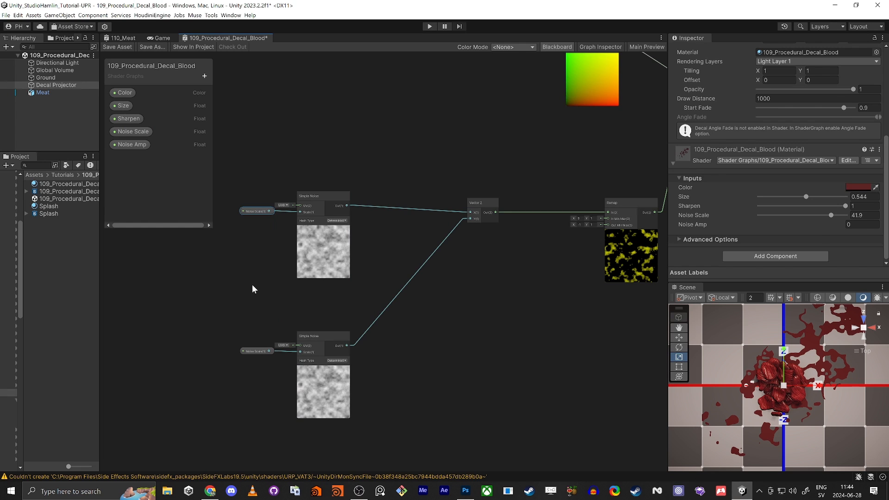
# Add a Tiling And Offset node and connect its output to the upper Simple Noise's UV input.
pyautogui.moveTo(237, 281); pyautogui.dragTo(462, 296, button='middle')
pyautogui.press('space')
pyautogui.write('tiling')
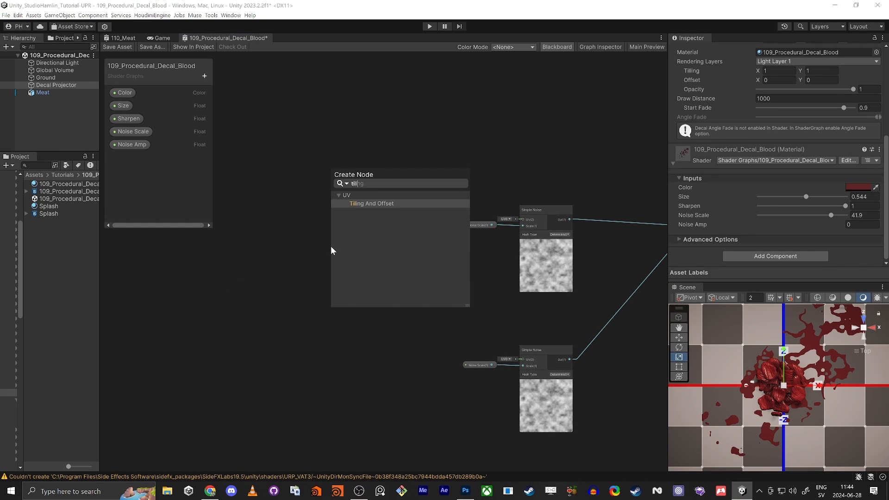
pyautogui.press('Return')
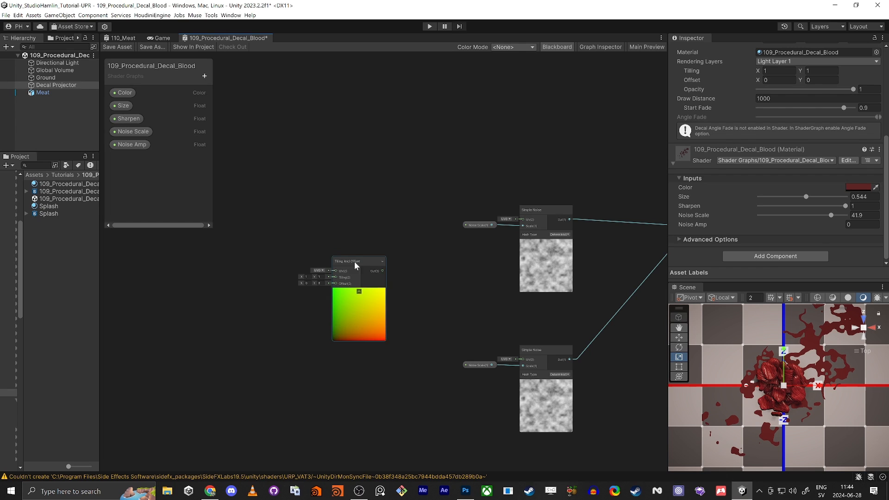
pyautogui.moveTo(354, 262); pyautogui.dragTo(524, 220)
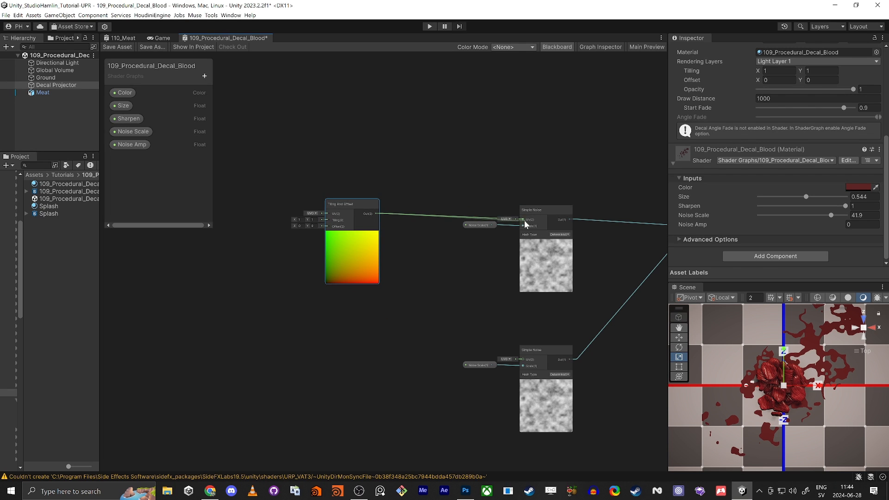
# Set the new Tiling And Offset node's Offset to 10 in X and Y, and nudge the Y offset higher.
pyautogui.click(301, 226)
pyautogui.write('10')
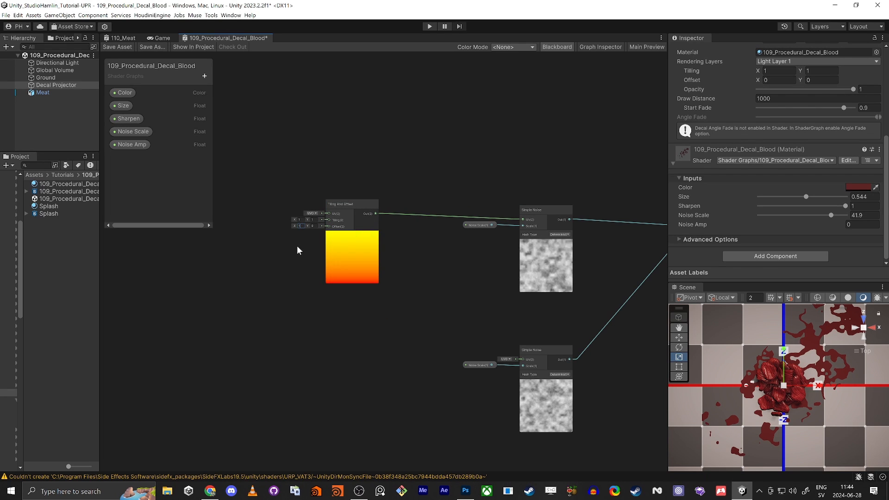
pyautogui.press('Tab')
pyautogui.write('10')
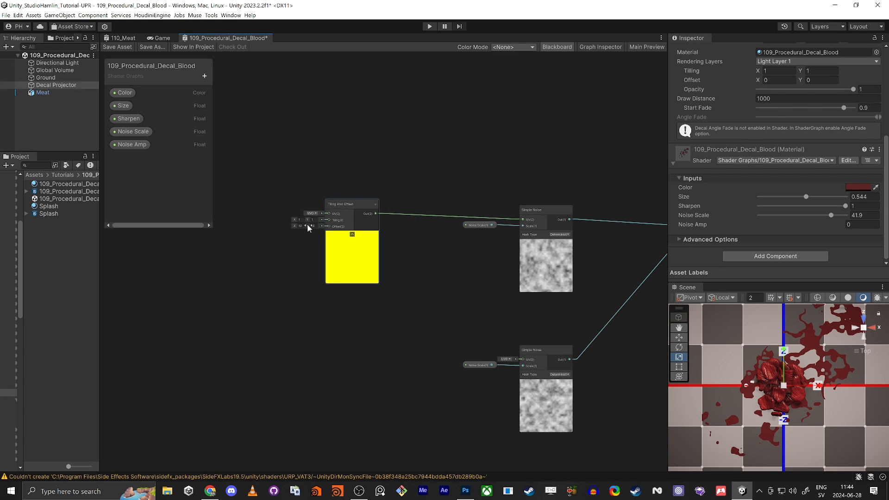
pyautogui.moveTo(307, 225); pyautogui.dragTo(327, 236)
# Save the graph and set the decal material's Noise Scale to 28.1.
pyautogui.moveTo(473, 302); pyautogui.dragTo(304, 290, button='middle')
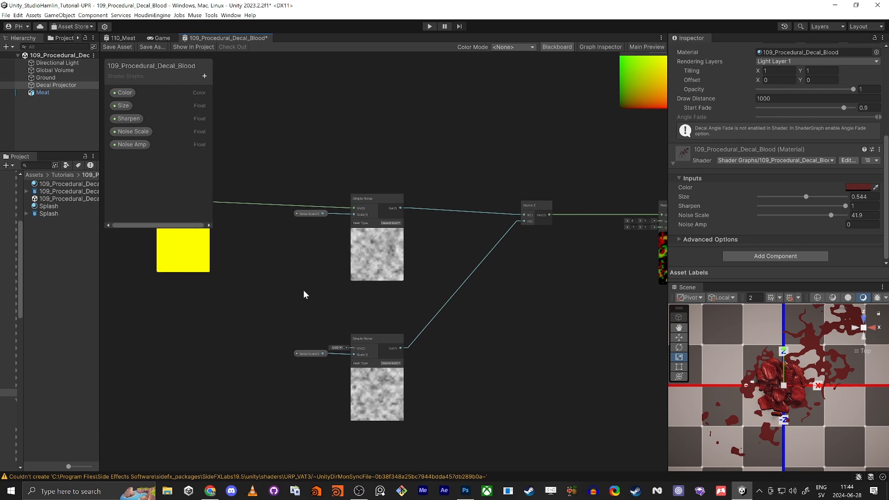
pyautogui.moveTo(620, 365); pyautogui.dragTo(363, 354, button='middle')
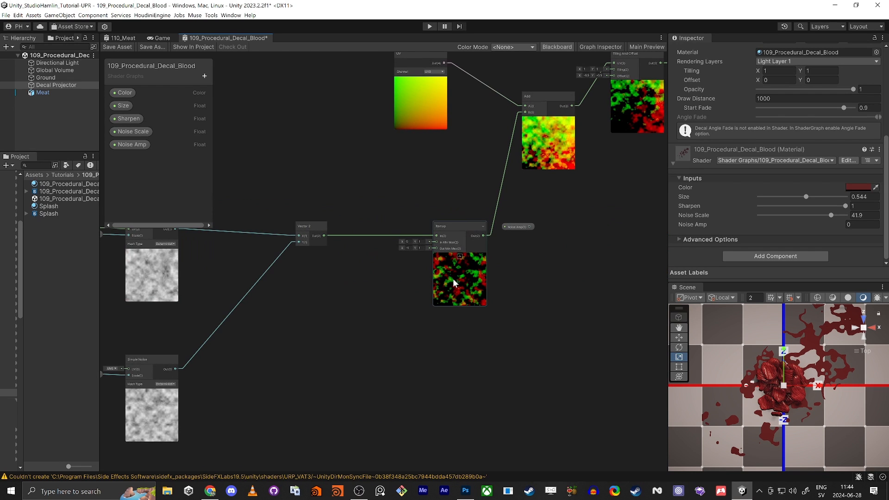
pyautogui.moveTo(556, 151); pyautogui.dragTo(448, 200, button='middle')
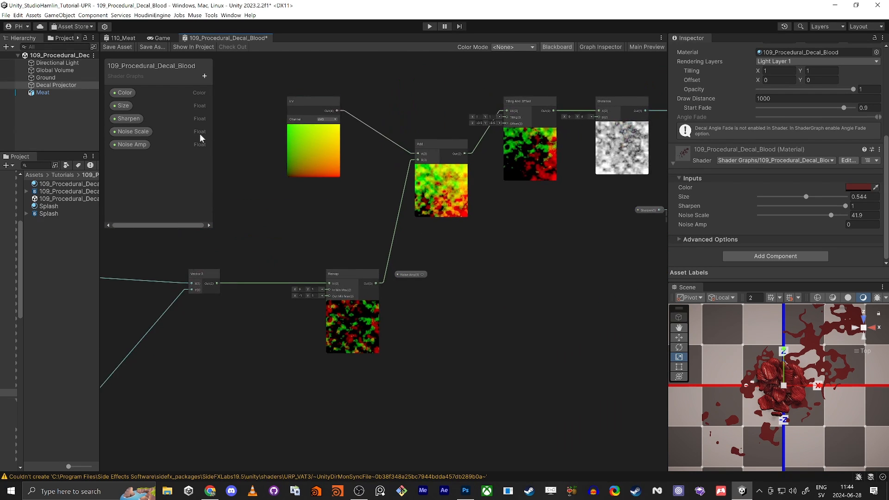
pyautogui.moveTo(339, 246); pyautogui.dragTo(470, 258, button='middle')
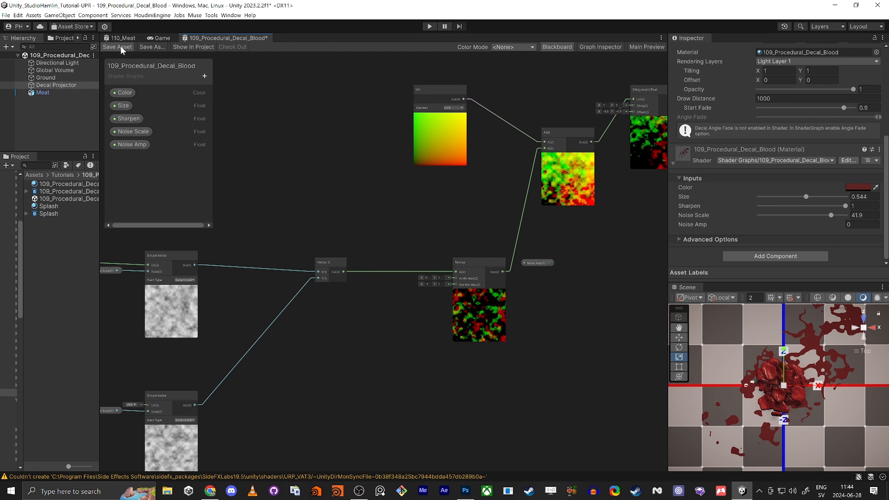
pyautogui.hotkey('ctrl', 's')
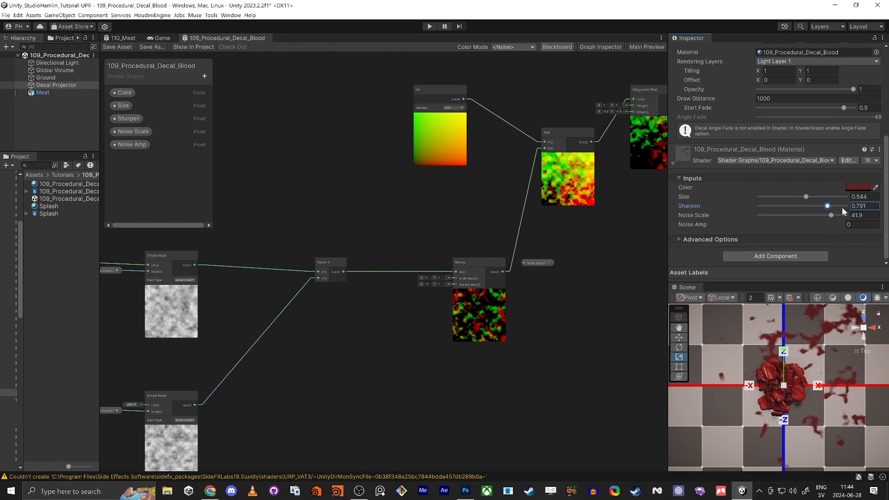
pyautogui.moveTo(832, 215); pyautogui.dragTo(806, 226)
# Make room beside Remap, add a Multiply node there and connect the Remap output to its A input.
pyautogui.moveTo(494, 268); pyautogui.dragTo(440, 269)
pyautogui.moveTo(533, 262); pyautogui.dragTo(538, 305)
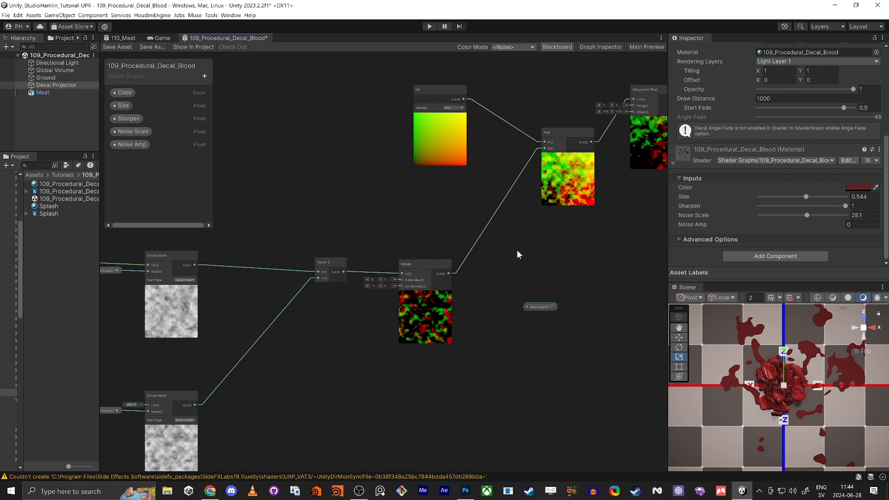
pyautogui.press('space')
pyautogui.write('mul')
pyautogui.press('Return')
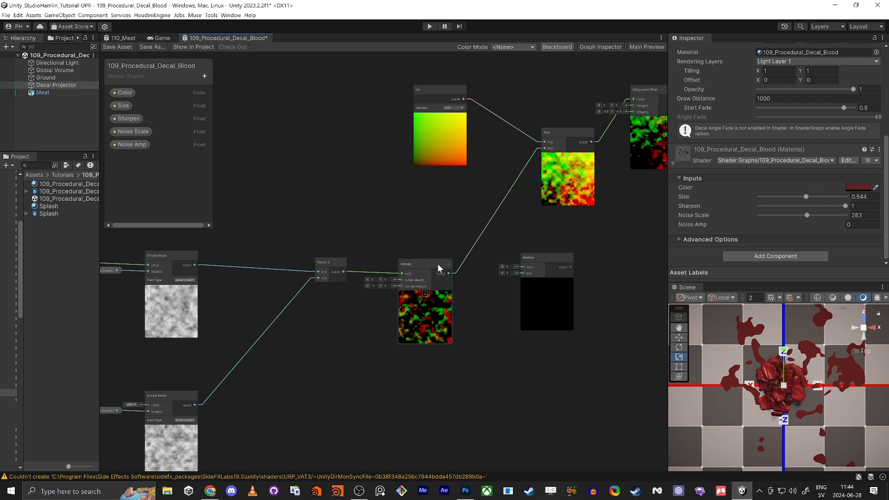
pyautogui.moveTo(449, 273); pyautogui.dragTo(469, 353)
# Connect Noise Amp to Multiply's B input, route the Multiply output into Add's B input and save the graph.
pyautogui.moveTo(551, 303); pyautogui.dragTo(528, 317)
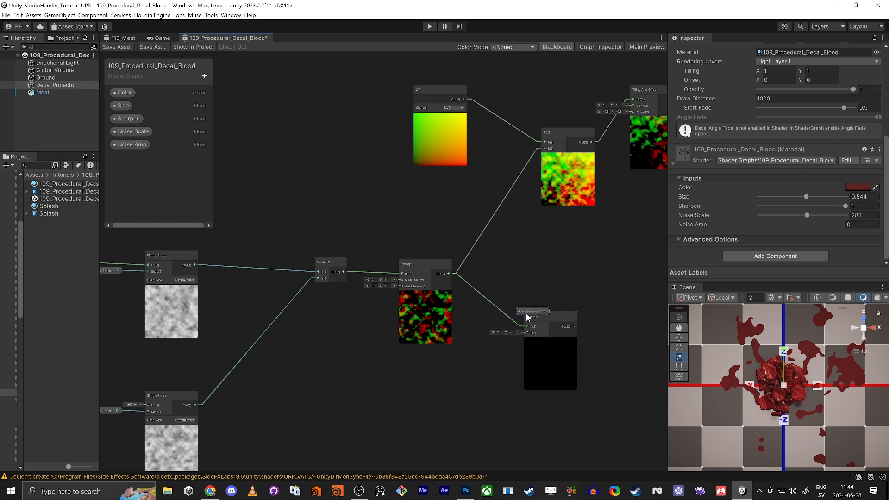
pyautogui.scroll(5, 470, 379)
pyautogui.moveTo(457, 349); pyautogui.dragTo(584, 287)
pyautogui.moveTo(577, 186); pyautogui.dragTo(520, 310, button='middle')
pyautogui.scroll(-1, 520, 310)
pyautogui.scroll(-1, 519, 313)
pyautogui.moveTo(557, 354); pyautogui.dragTo(521, 246)
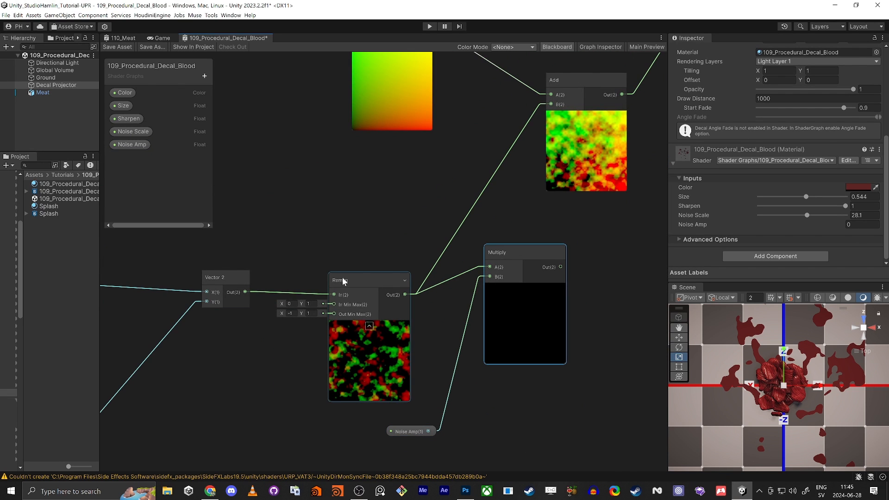
pyautogui.moveTo(560, 267); pyautogui.dragTo(552, 105)
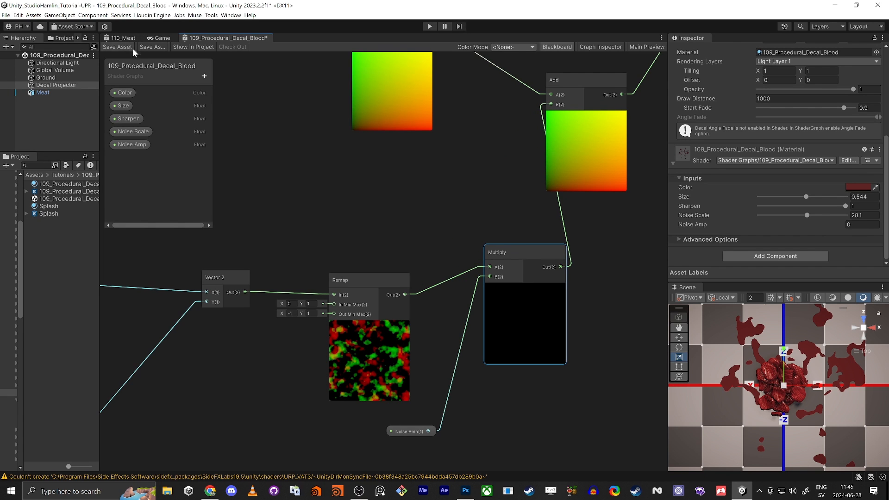
pyautogui.click(115, 47)
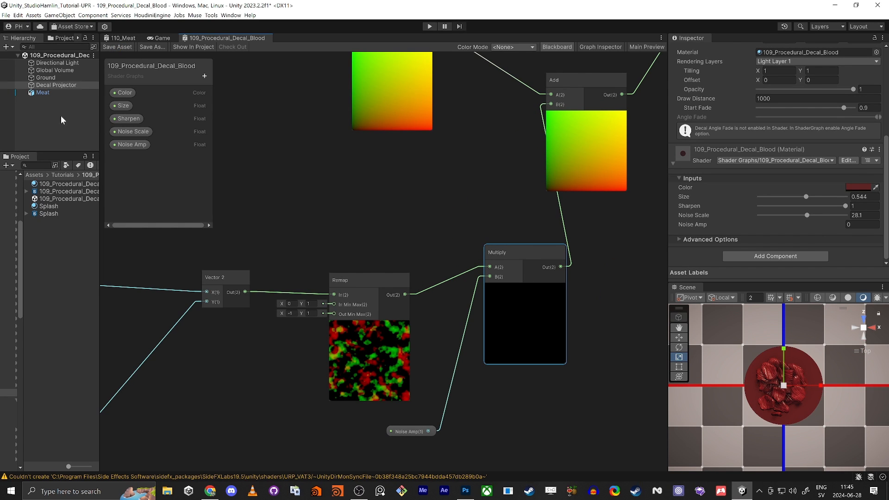
# Change the Noise Amp property's mode to Slider and save the graph.
pyautogui.click(130, 144)
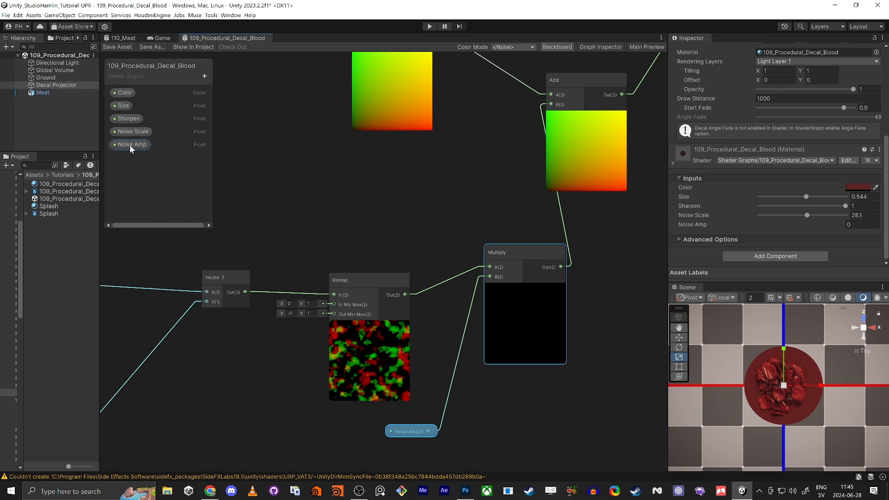
pyautogui.click(601, 47)
pyautogui.click(585, 150)
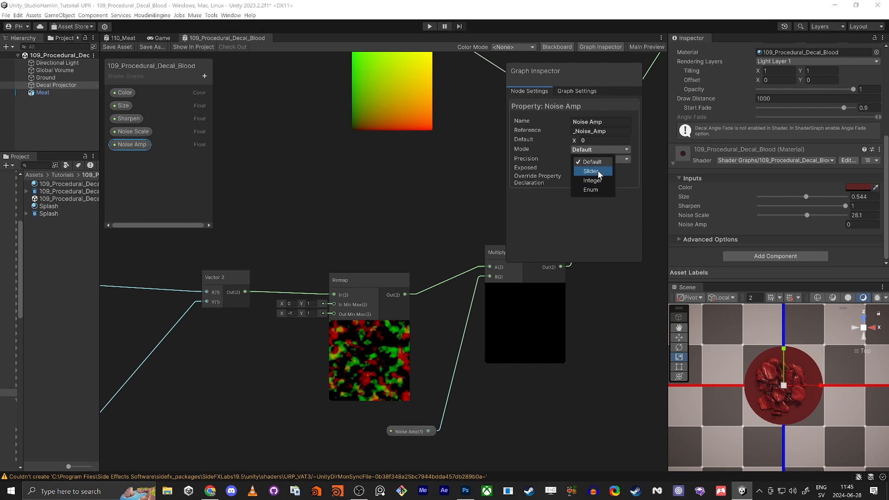
pyautogui.click(598, 170)
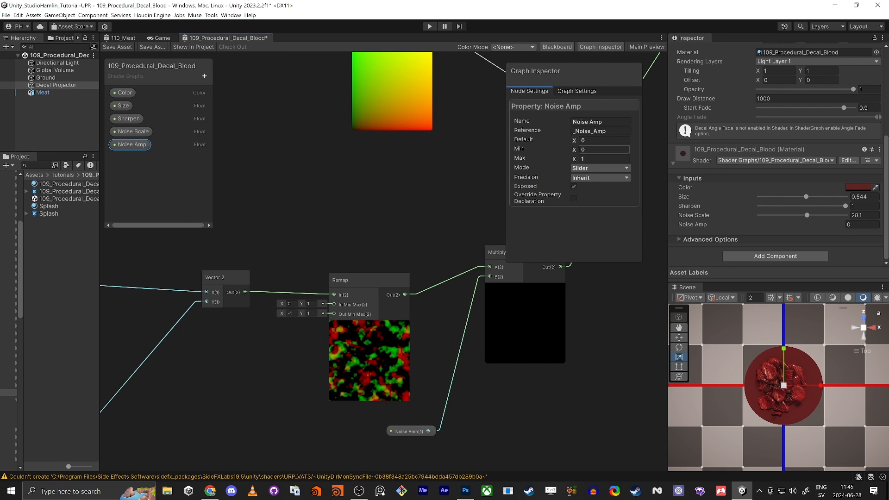
pyautogui.click(116, 47)
# Tune the decal material to Size 0.672, Sharpen 0.949, Noise Scale 48.6 and Noise Amp 0.298.
pyautogui.scroll(3, 780, 414)
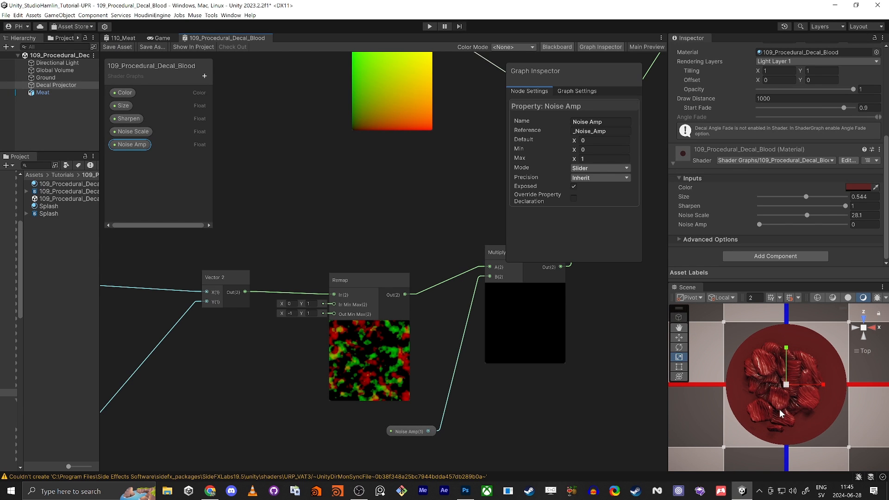
pyautogui.moveTo(760, 226); pyautogui.dragTo(779, 229)
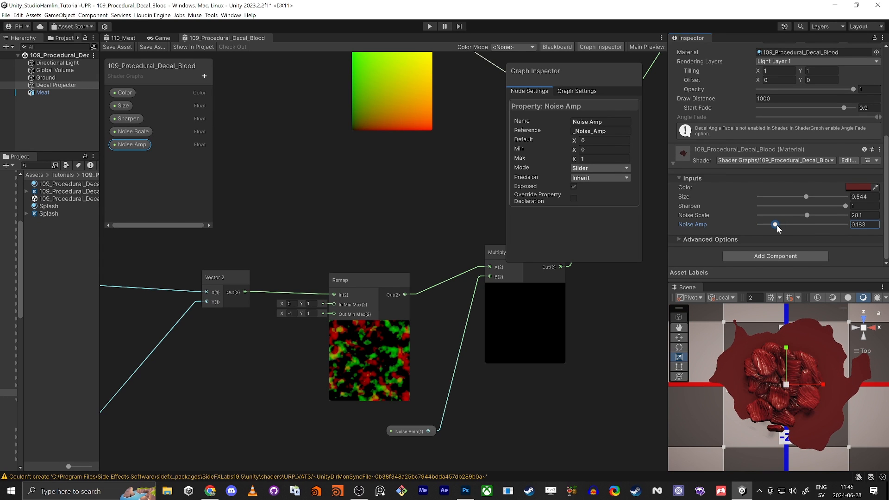
pyautogui.moveTo(832, 210)
pyautogui.mouseDown()
pyautogui.moveTo(841, 208)
pyautogui.moveTo(800, 225)
pyautogui.moveTo(817, 224)
pyautogui.moveTo(830, 206)
pyautogui.moveTo(817, 197)
pyautogui.moveTo(842, 206)
pyautogui.mouseUp()
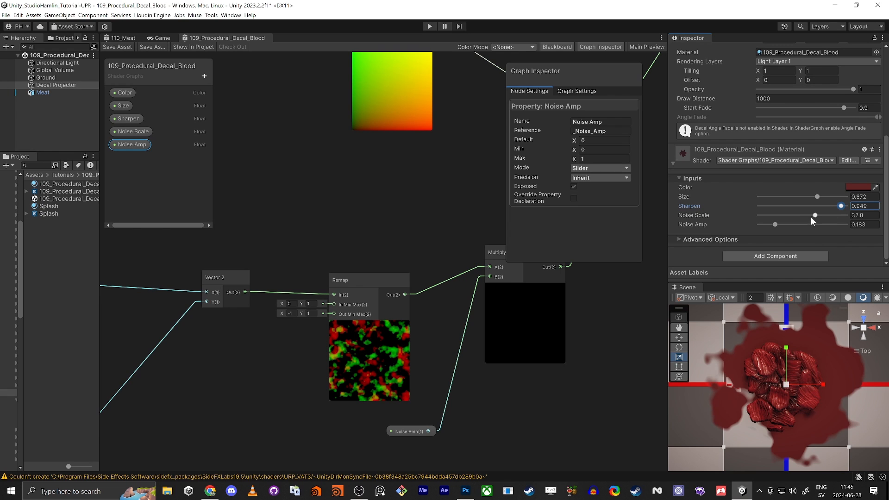
pyautogui.moveTo(816, 215); pyautogui.dragTo(841, 224)
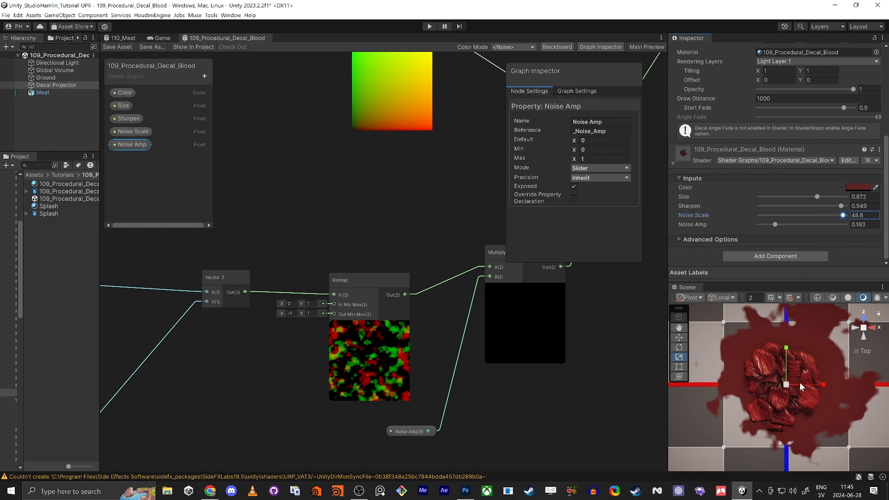
pyautogui.scroll(-4, 799, 383)
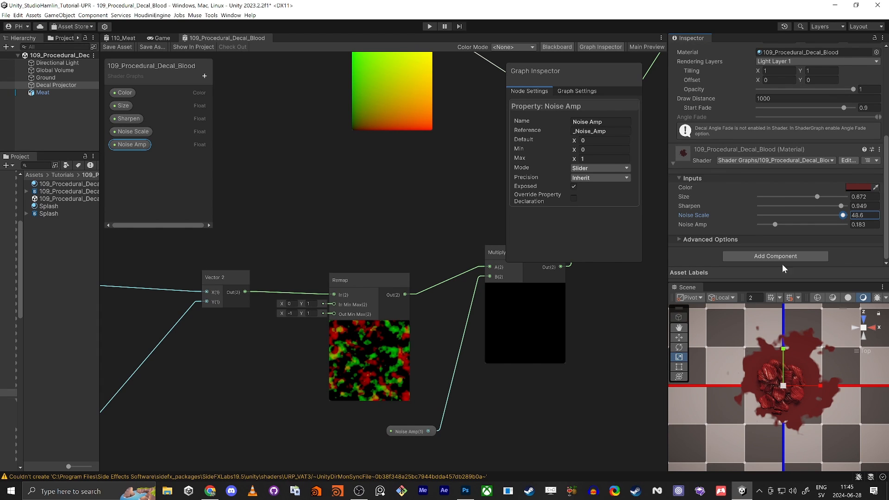
pyautogui.moveTo(775, 225)
pyautogui.mouseDown()
pyautogui.moveTo(857, 220)
pyautogui.moveTo(771, 224)
pyautogui.moveTo(799, 223)
pyautogui.moveTo(786, 225)
pyautogui.mouseUp()
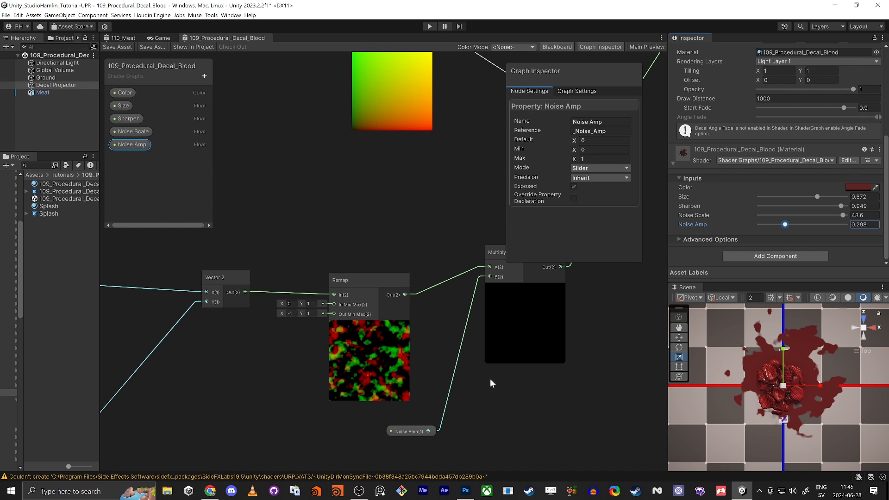
# Add a UV node and place it below the Tiling And Offset node that feeds the upper Simple Noise.
pyautogui.scroll(-3, 208, 368)
pyautogui.moveTo(219, 372); pyautogui.dragTo(498, 324, button='middle')
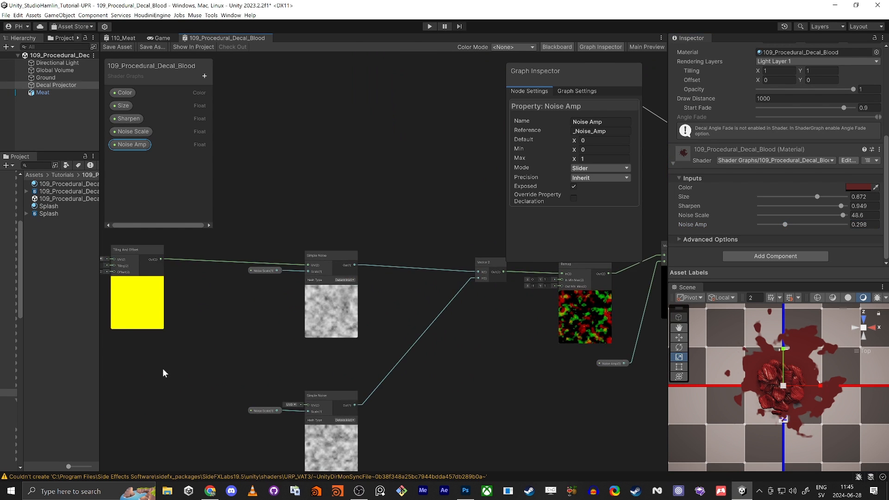
pyautogui.moveTo(149, 369); pyautogui.dragTo(294, 284, button='middle')
pyautogui.click(299, 328)
pyautogui.press('space')
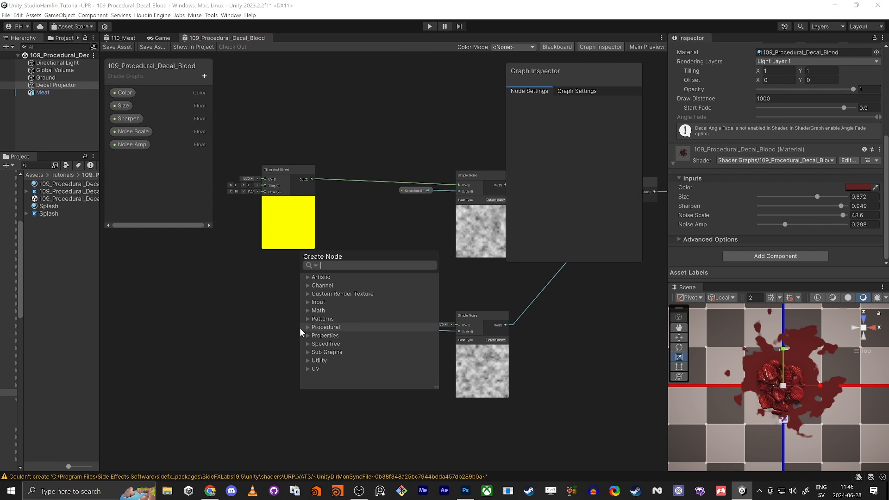
pyautogui.write('uv')
pyautogui.press('Return')
pyautogui.moveTo(327, 344); pyautogui.dragTo(268, 332)
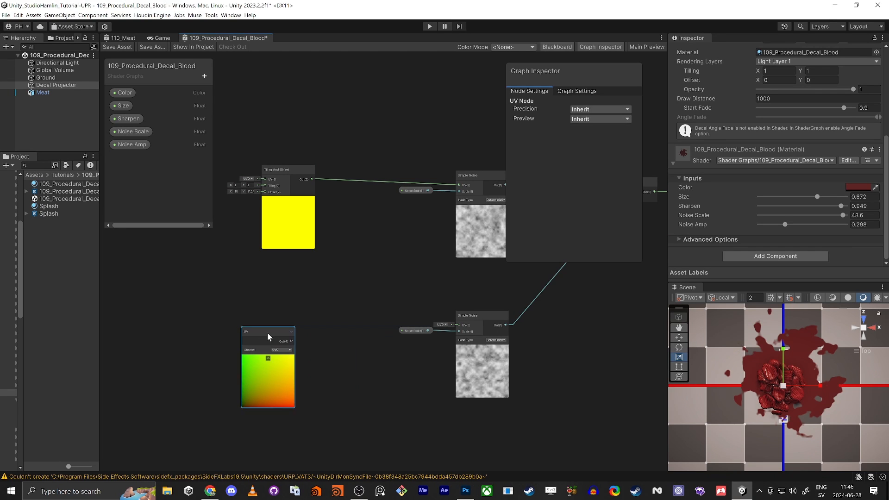
# Add an Add node between the new UV node and the lower Simple Noise.
pyautogui.click(360, 274)
pyautogui.press('space')
pyautogui.write('add')
pyautogui.press('Return')
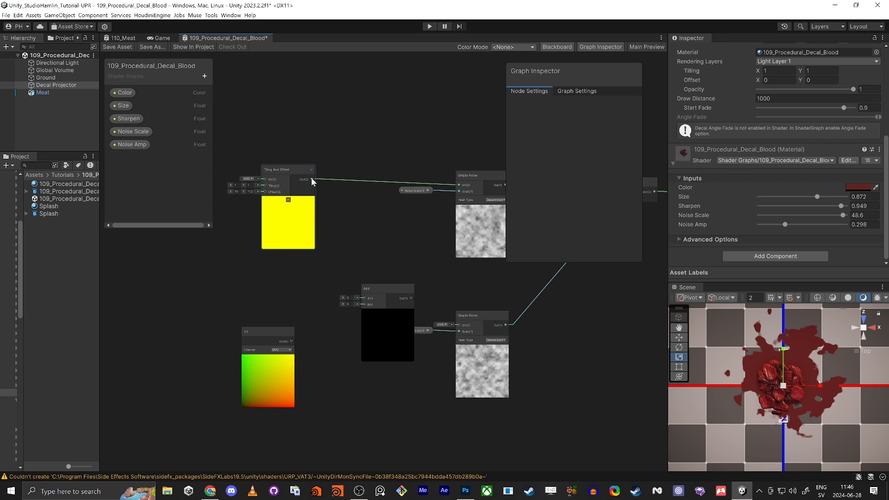
# Connect Tiling And Offset through the Add node's A input into the upper Simple Noise's UV, and arrange the nodes in a row.
pyautogui.moveTo(311, 180); pyautogui.dragTo(458, 184)
pyautogui.moveTo(382, 137); pyautogui.dragTo(380, 176)
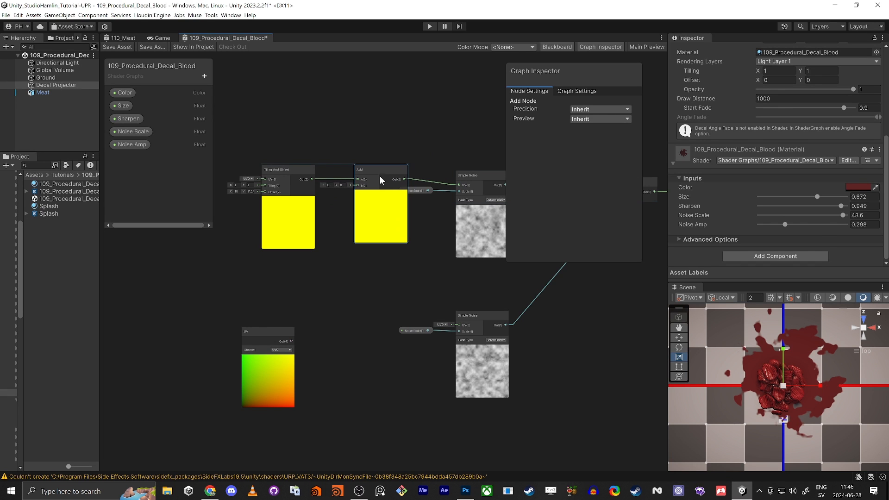
pyautogui.moveTo(286, 171); pyautogui.dragTo(245, 171)
pyautogui.moveTo(381, 175); pyautogui.dragTo(353, 175)
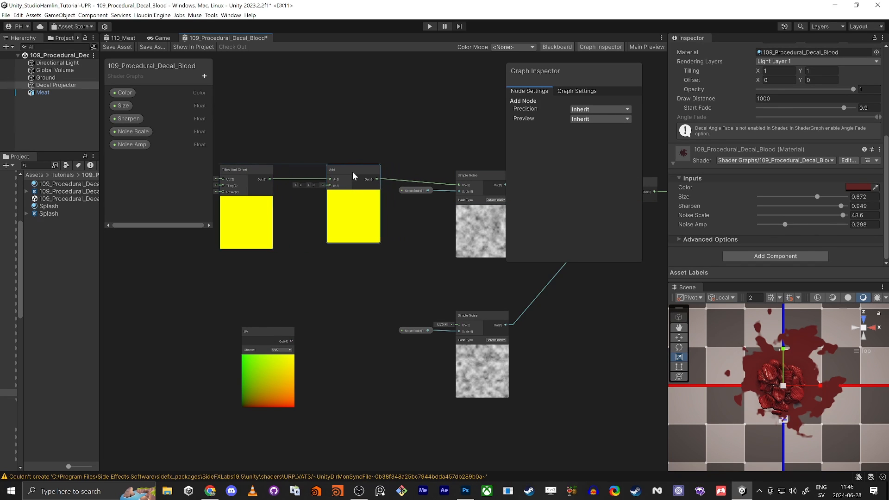
# Duplicate the Add node and connect the copy between the UV node and the lower Simple Noise's UV input.
pyautogui.hotkey('ctrl', 'd')
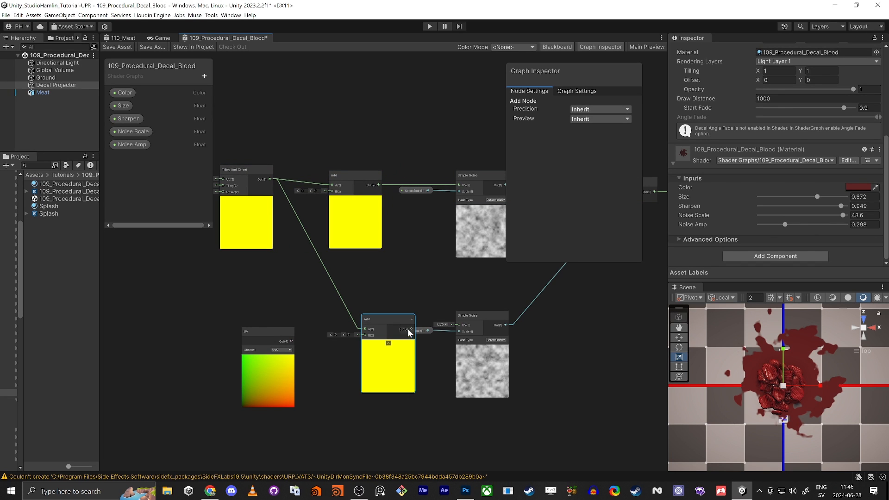
pyautogui.moveTo(409, 330); pyautogui.dragTo(459, 325)
pyautogui.moveTo(364, 329); pyautogui.dragTo(291, 341)
pyautogui.moveTo(397, 318); pyautogui.dragTo(383, 315)
pyautogui.click(298, 268)
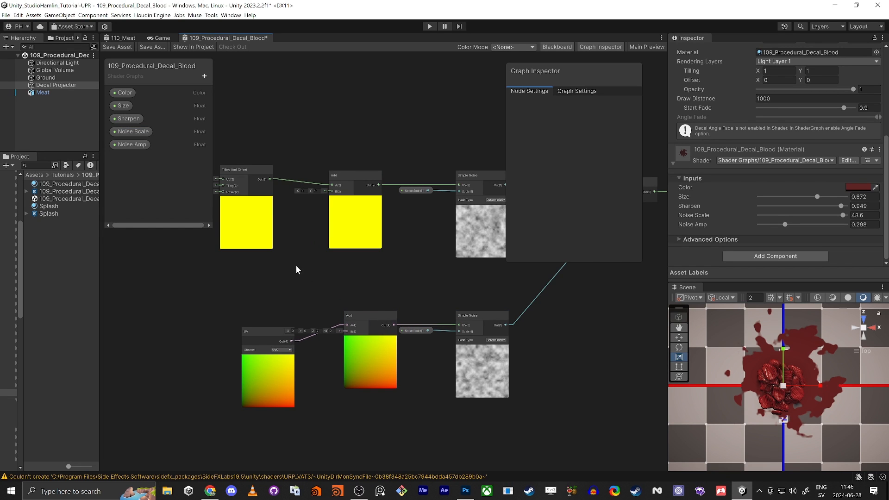
# Create a Float property named Noise Offset in Slider mode with a maximum of 100.
pyautogui.click(204, 76)
pyautogui.click(231, 107)
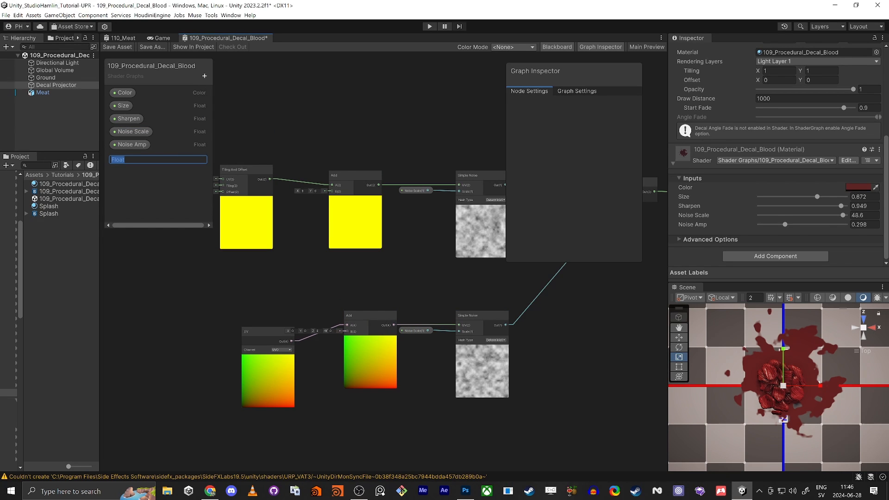
pyautogui.write('Noise Offset')
pyautogui.press('Return')
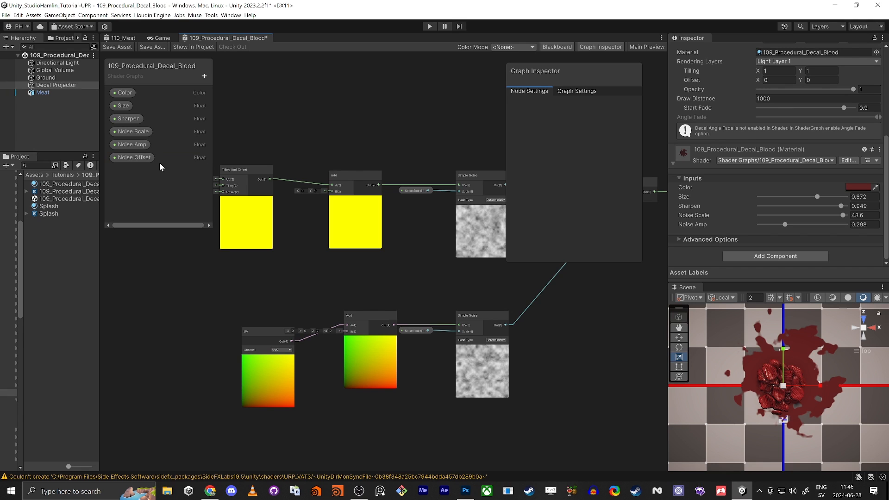
pyautogui.click(135, 158)
pyautogui.click(598, 149)
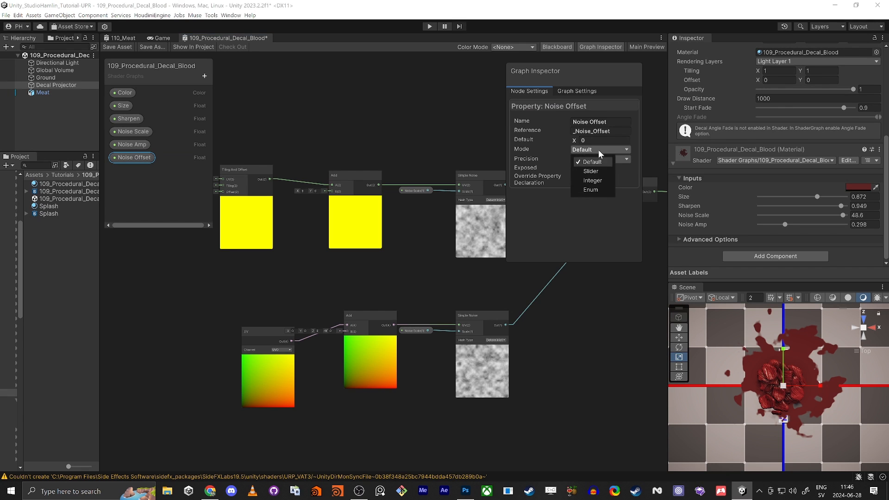
pyautogui.click(597, 172)
pyautogui.click(598, 158)
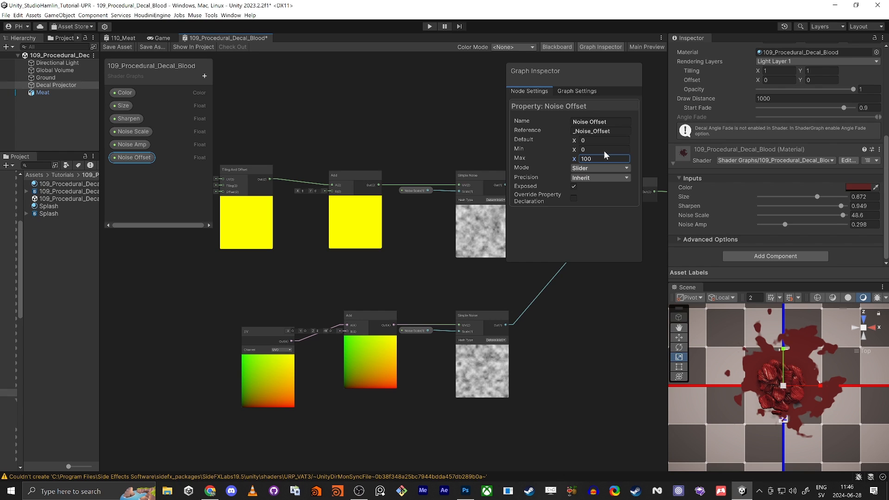
# Place the Noise Offset property in the graph, connect it to the B input of both Add nodes, and save the asset.
pyautogui.moveTo(135, 157); pyautogui.dragTo(164, 267)
pyautogui.moveTo(277, 286); pyautogui.dragTo(345, 331)
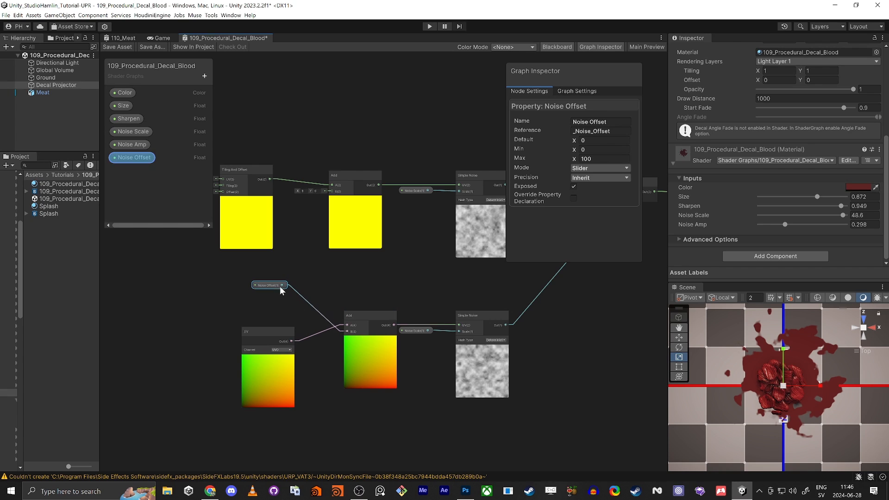
pyautogui.moveTo(283, 286); pyautogui.dragTo(331, 191)
pyautogui.click(111, 47)
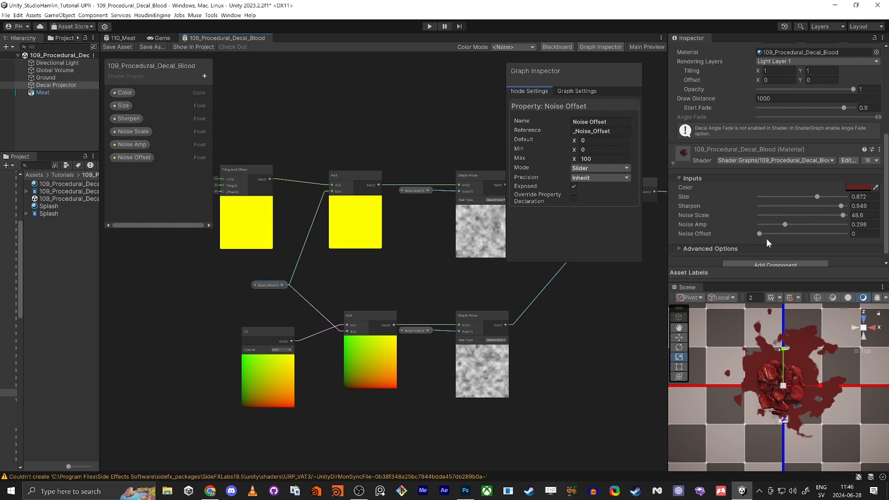
# Tune the decal material to Sharpen 0.938, Noise Scale 42.5, Noise Amp 0.135 and Noise Offset 49.7, and save the shader graph.
pyautogui.moveTo(760, 233)
pyautogui.mouseDown()
pyautogui.moveTo(798, 233)
pyautogui.moveTo(822, 204)
pyautogui.moveTo(840, 207)
pyautogui.moveTo(821, 215)
pyautogui.moveTo(834, 216)
pyautogui.moveTo(771, 226)
pyautogui.mouseUp()
pyautogui.moveTo(753, 402); pyautogui.dragTo(753, 367, button='right')
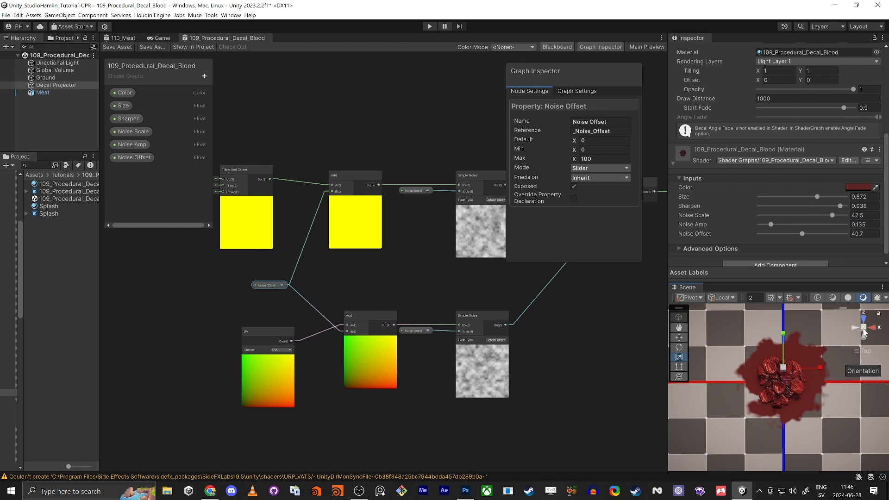
pyautogui.click(107, 48)
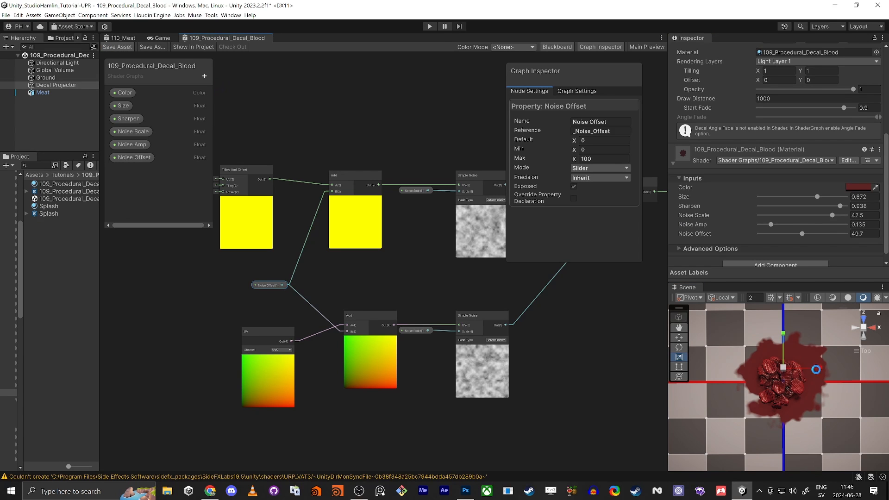
# Switch the Scene view to perspective and dock it in the main editor area alongside the graph windows.
pyautogui.click(863, 327)
pyautogui.keyDown('alt'); pyautogui.moveTo(803, 447); pyautogui.dragTo(789, 382); pyautogui.keyUp('alt')
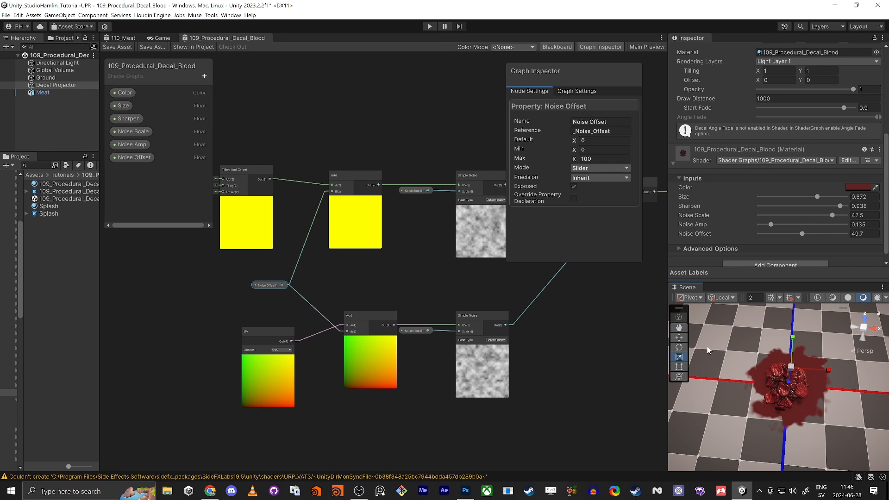
pyautogui.moveTo(685, 287); pyautogui.dragTo(120, 38)
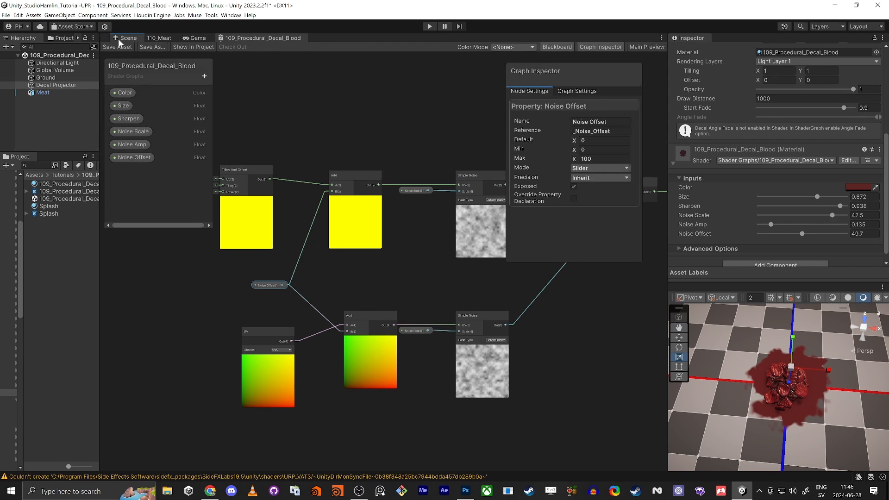
pyautogui.keyDown('alt'); pyautogui.moveTo(342, 301); pyautogui.dragTo(372, 239); pyautogui.keyUp('alt')
# Set the Meat object's scale to 1 on X, Y and Z.
pyautogui.click(393, 237)
pyautogui.click(781, 128)
pyautogui.write('1')
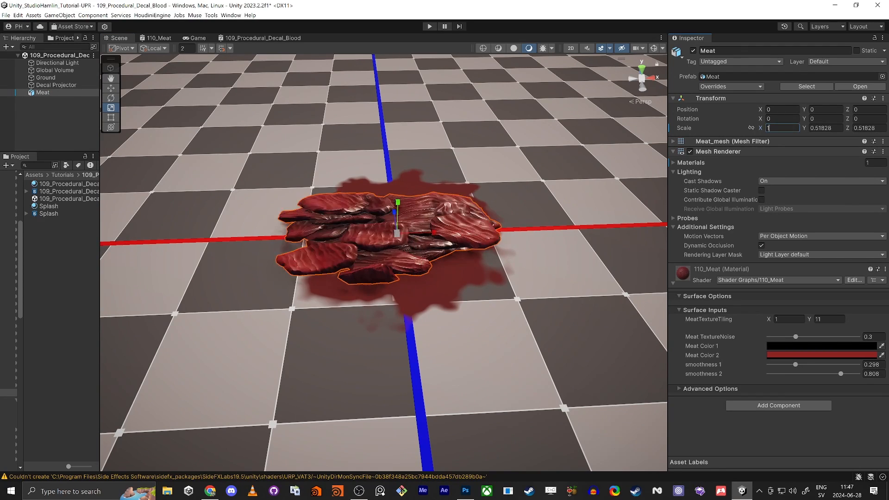
pyautogui.press('Tab')
pyautogui.write('1')
pyautogui.press('Tab')
pyautogui.write('1')
pyautogui.press('Tab')
pyautogui.keyDown('alt'); pyautogui.moveTo(423, 192); pyautogui.dragTo(395, 189); pyautogui.keyUp('alt')
pyautogui.moveTo(394, 188); pyautogui.dragTo(400, 191, button='right')
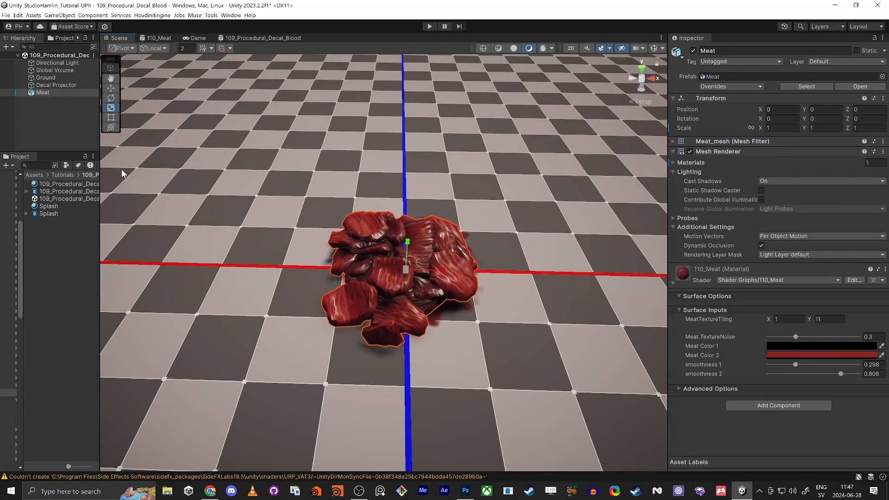
# Widen the Hierarchy and Project area, and set the Decal Projector's blood material Size to 1.
pyautogui.moveTo(98, 176); pyautogui.dragTo(211, 181)
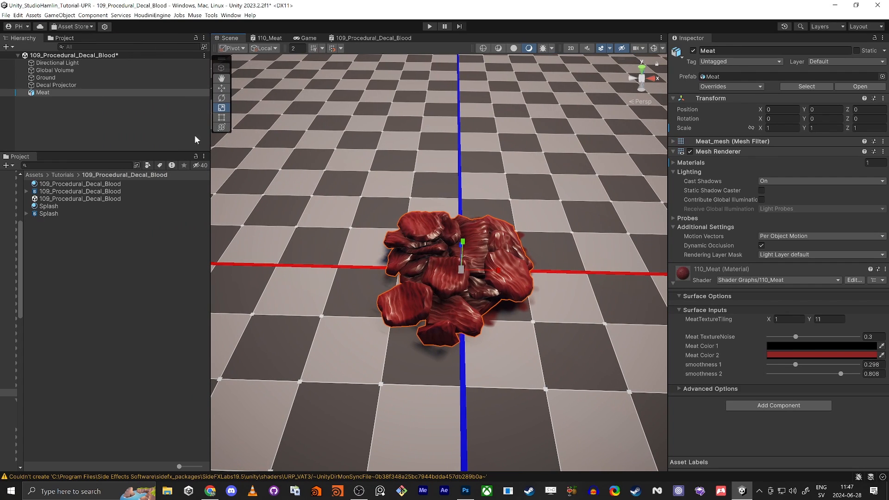
pyautogui.click(57, 86)
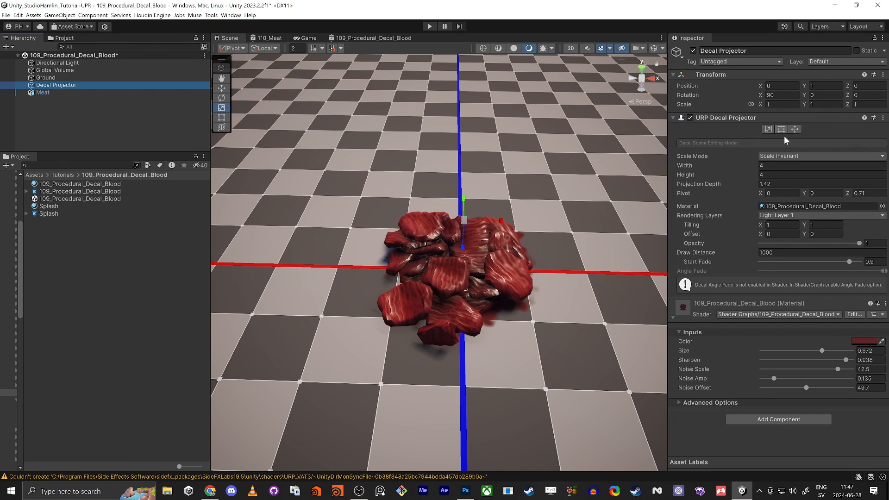
pyautogui.moveTo(820, 351); pyautogui.dragTo(852, 352)
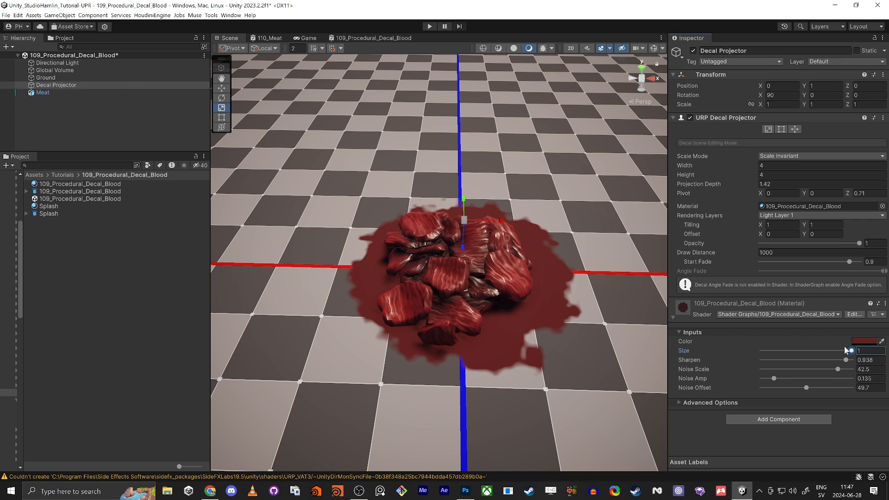
# Create a new material named Ground Bricks in the 109_Procedural_Decal_Blood folder.
pyautogui.click(285, 157)
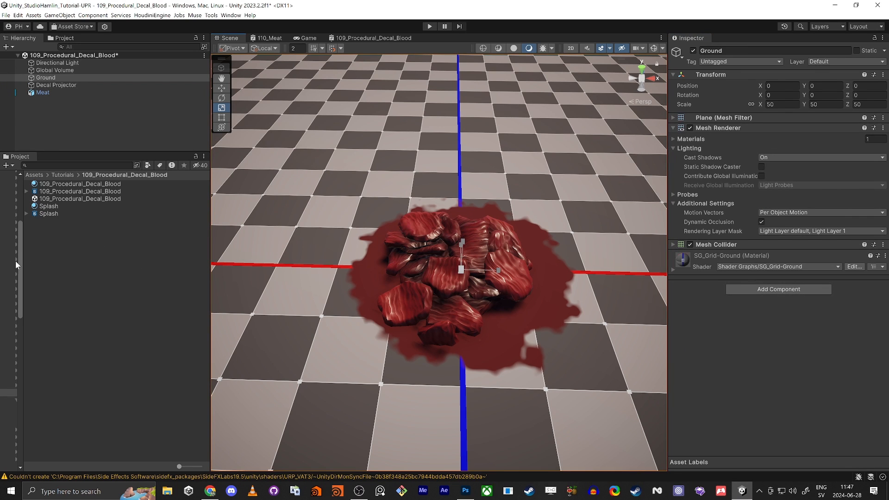
pyautogui.moveTo(24, 260); pyautogui.dragTo(102, 261)
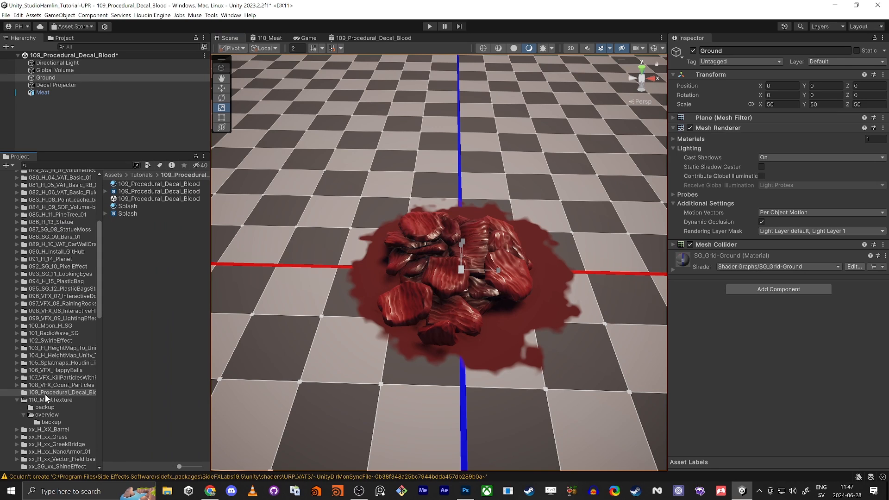
pyautogui.rightClick(165, 273)
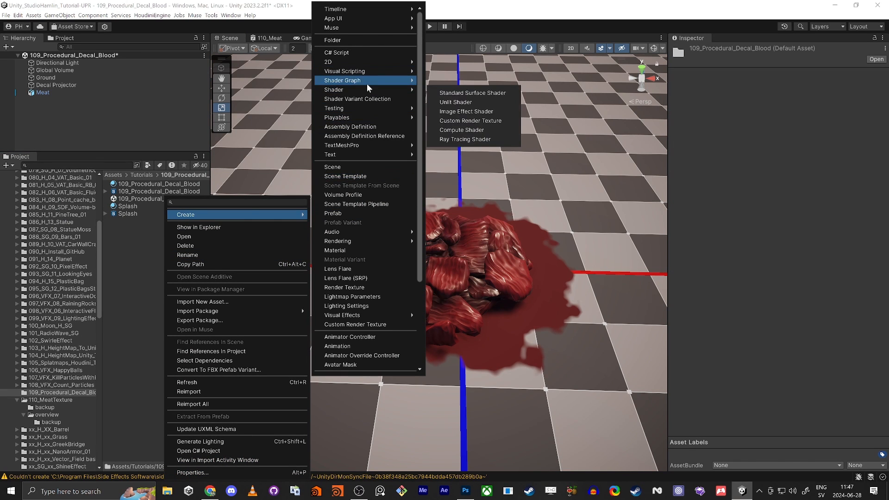
pyautogui.click(362, 249)
pyautogui.write('Gr')
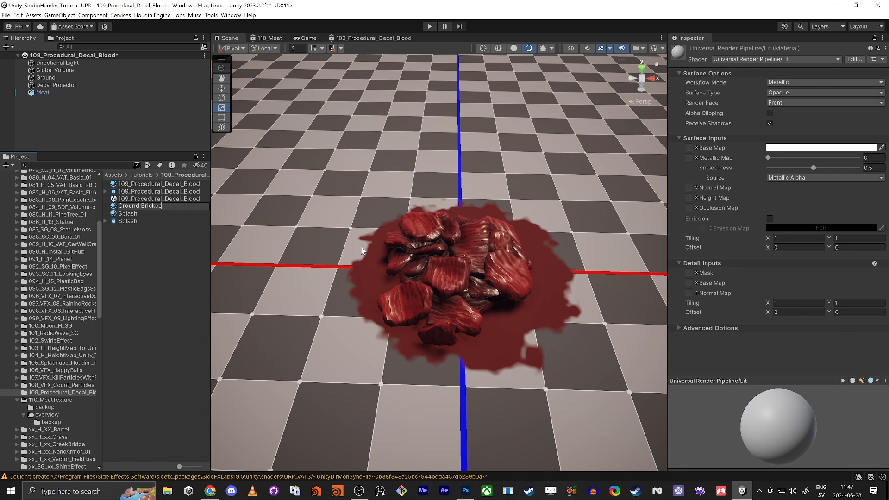
pyautogui.write('ound Bricks')
pyautogui.press('Return')
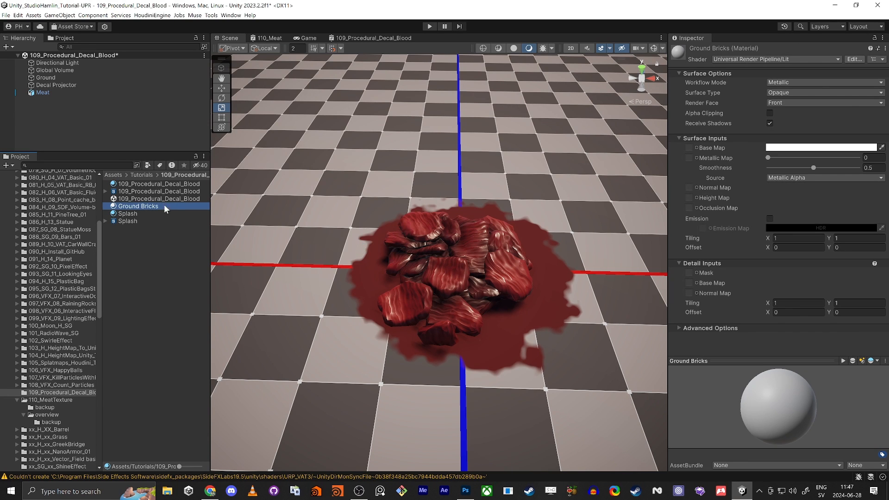
# Apply the Ground Bricks material to the ground and assign the Brick_Old_Diffuse texture as its base map.
pyautogui.moveTo(163, 204); pyautogui.dragTo(313, 184)
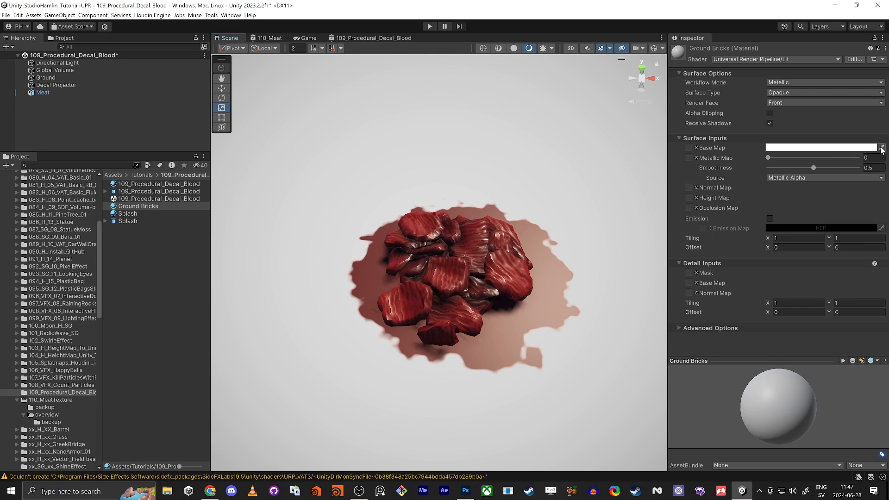
pyautogui.click(696, 147)
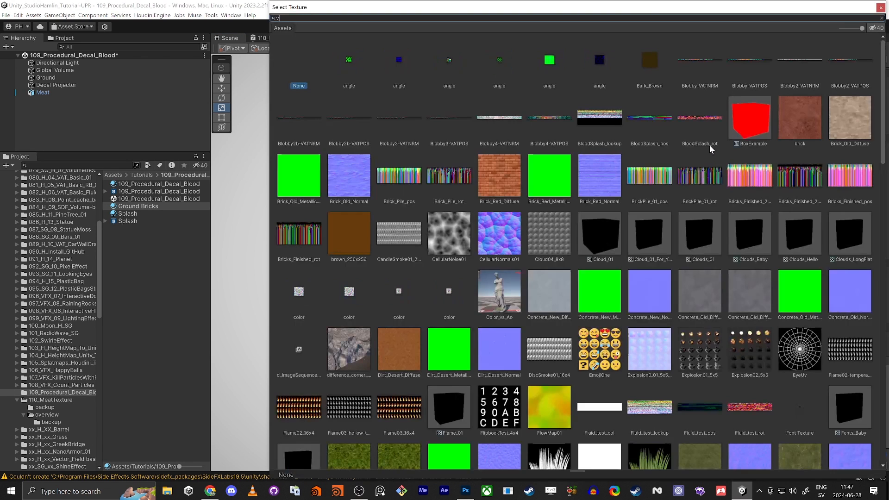
pyautogui.write('brick')
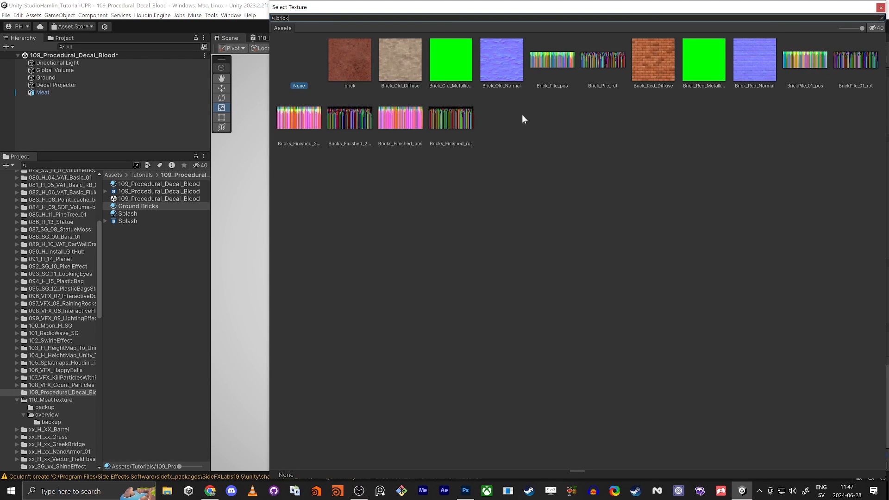
pyautogui.doubleClick(386, 58)
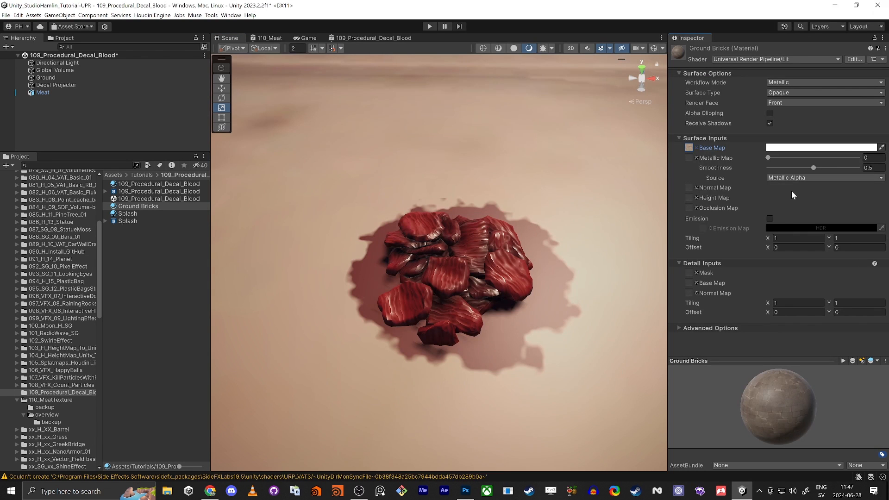
# Set the Detail Inputs tiling of the Ground Bricks material to 50 on X and Y.
pyautogui.click(789, 301)
pyautogui.write('50')
pyautogui.press('Tab')
pyautogui.write('50')
pyautogui.press('Return')
# Set the Surface Inputs tiling of the Ground Bricks material to 50 on X and Y.
pyautogui.moveTo(369, 160); pyautogui.dragTo(369, 131, button='right')
pyautogui.press('s')
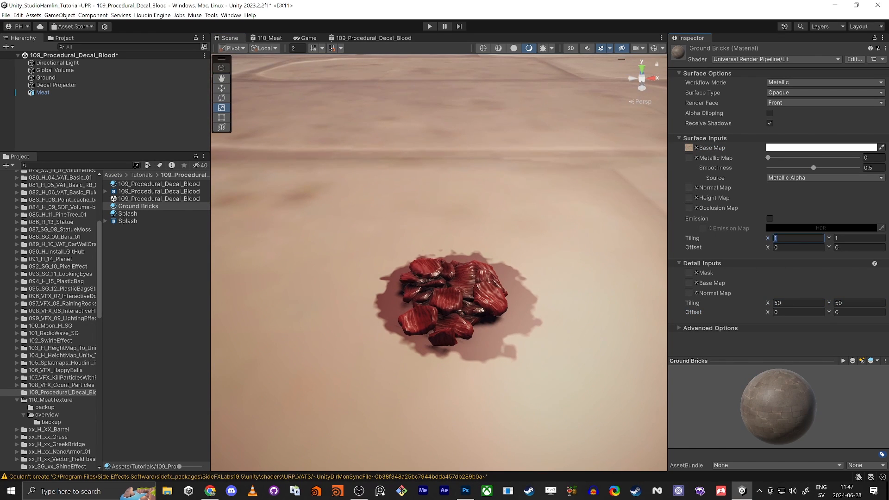
pyautogui.write('50')
pyautogui.press('Tab')
pyautogui.write('50')
pyautogui.press('Tab')
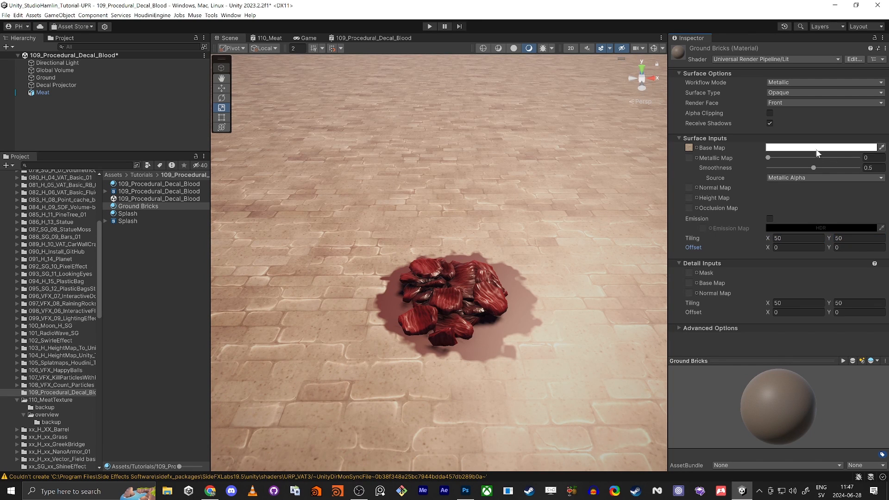
# Darken the Ground Bricks base map color to grey 585858.
pyautogui.click(817, 148)
pyautogui.moveTo(821, 234)
pyautogui.mouseDown()
pyautogui.moveTo(807, 236)
pyautogui.moveTo(808, 216)
pyautogui.moveTo(808, 228)
pyautogui.mouseUp()
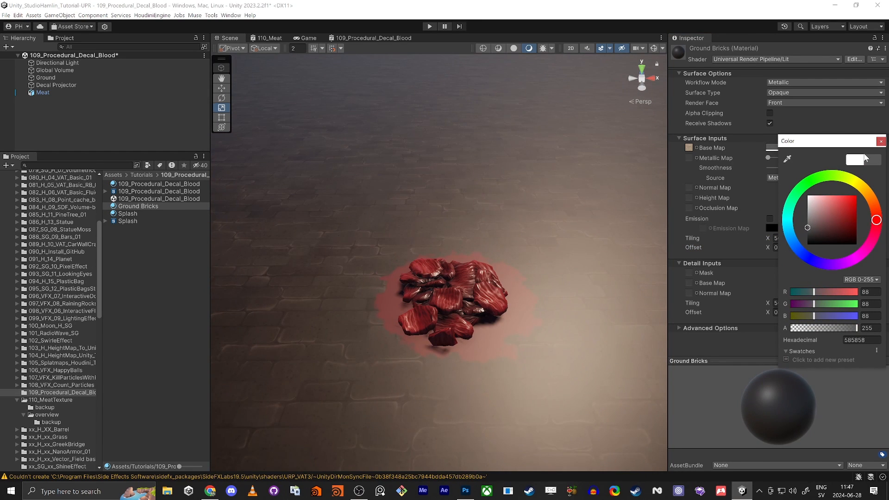
pyautogui.click(880, 141)
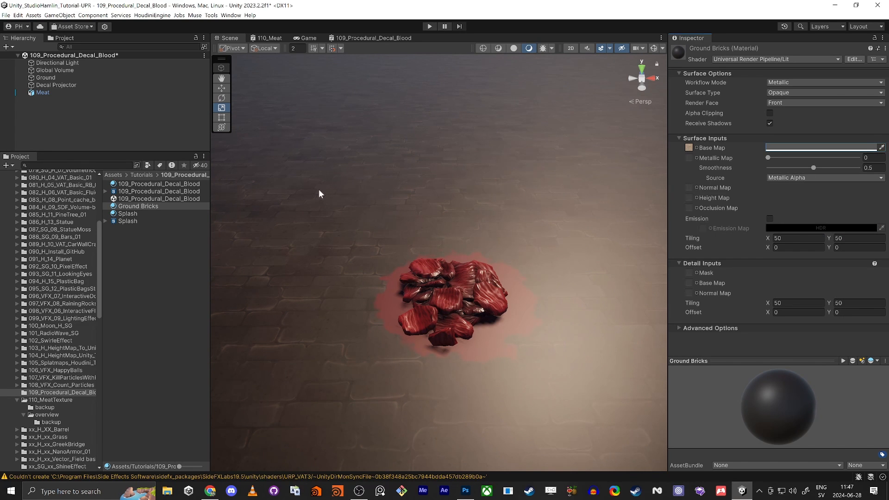
# Assign the Brick_Old_Normal texture as the normal map of the Ground Bricks material.
pyautogui.press('f')
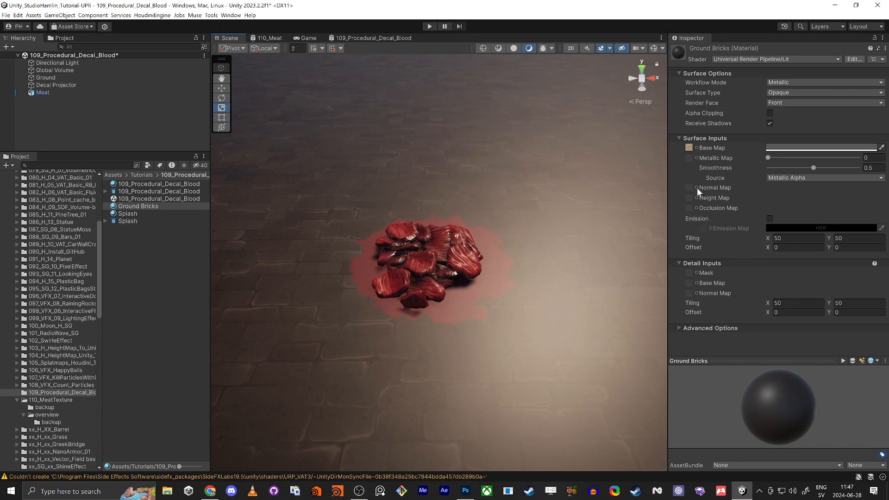
pyautogui.click(697, 188)
pyautogui.write('brick')
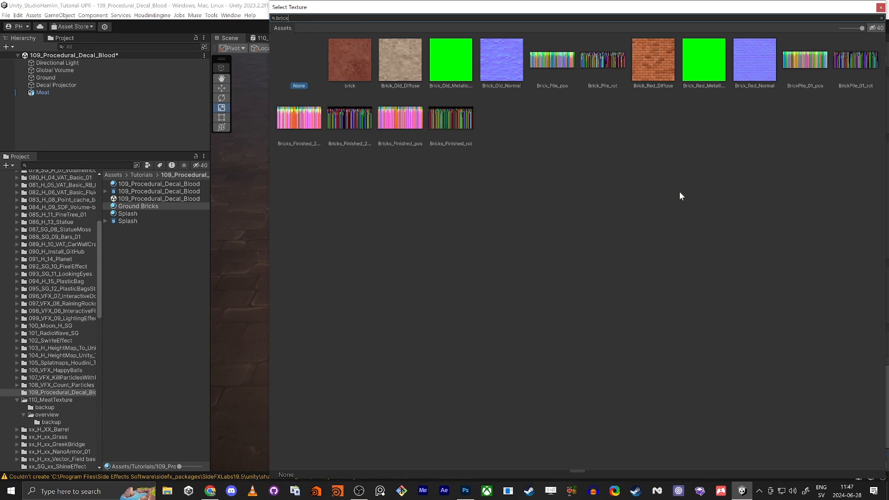
pyautogui.doubleClick(487, 71)
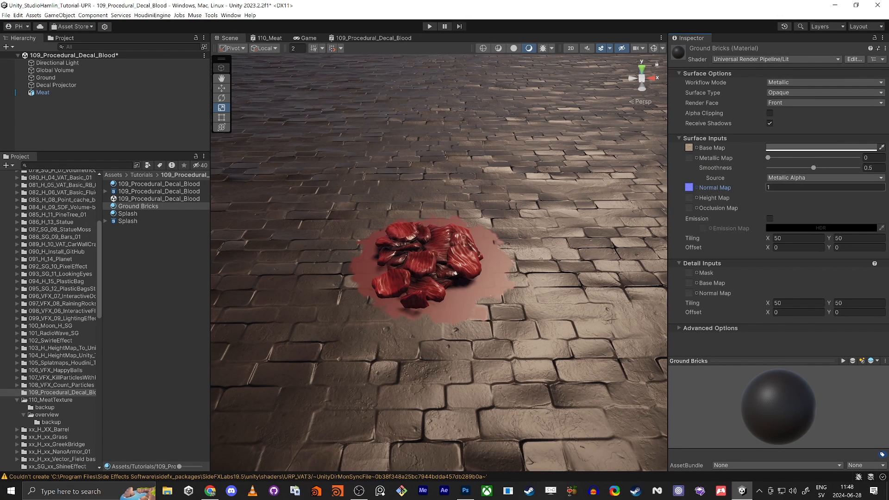
# Disable the Directional Light in the scene.
pyautogui.click(69, 63)
pyautogui.click(693, 51)
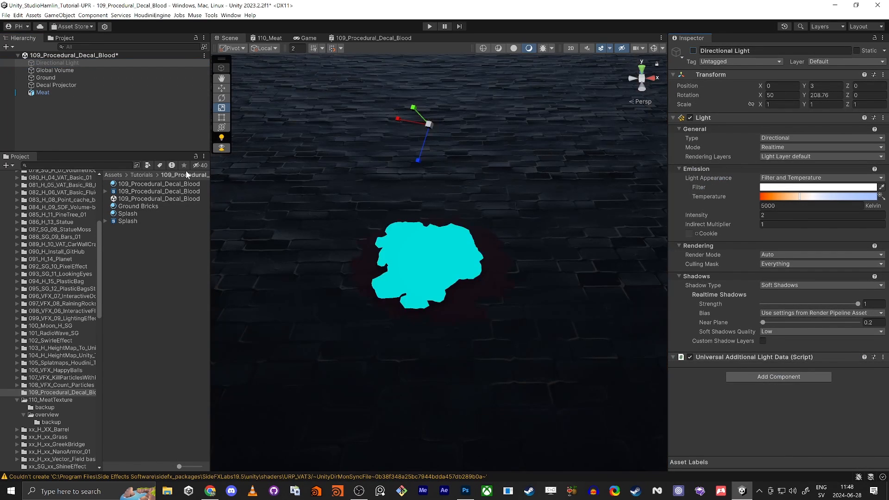
pyautogui.click(39, 112)
# Add a spot light to the scene and set its position to X 0, Y 2, Z 0.
pyautogui.rightClick(72, 115)
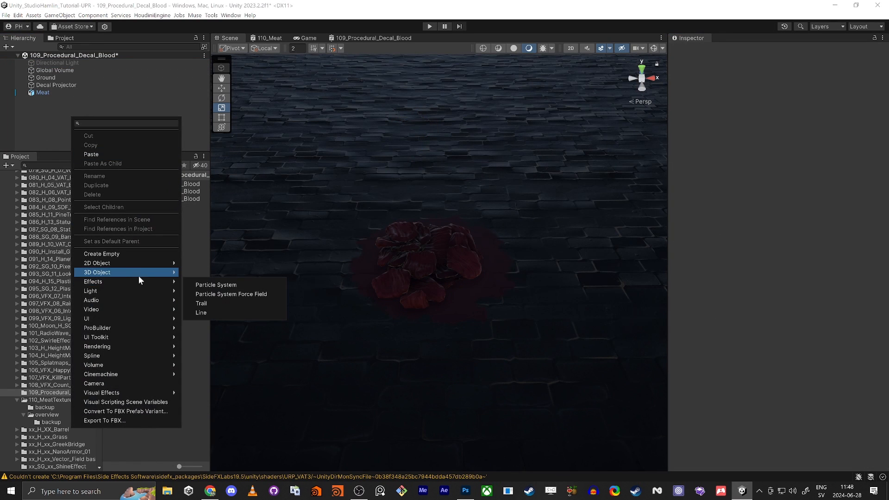
pyautogui.moveTo(130, 292)
pyautogui.click(220, 315)
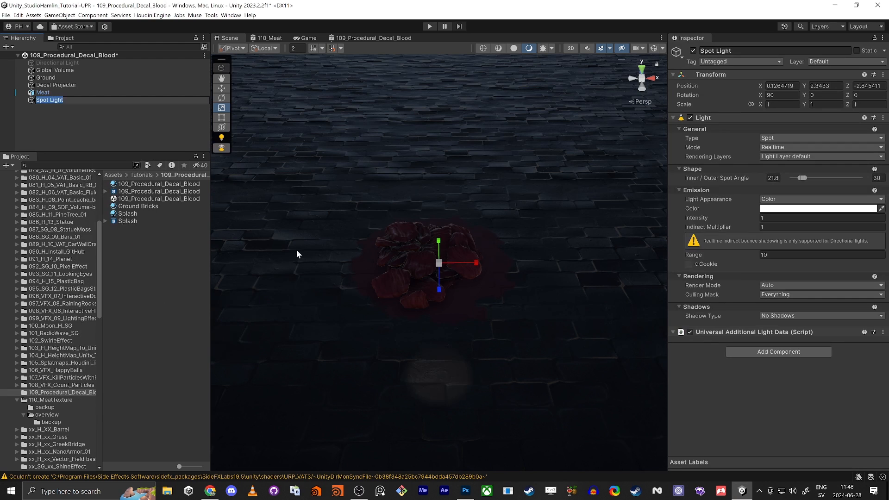
pyautogui.click(782, 86)
pyautogui.write('0')
pyautogui.press('Tab')
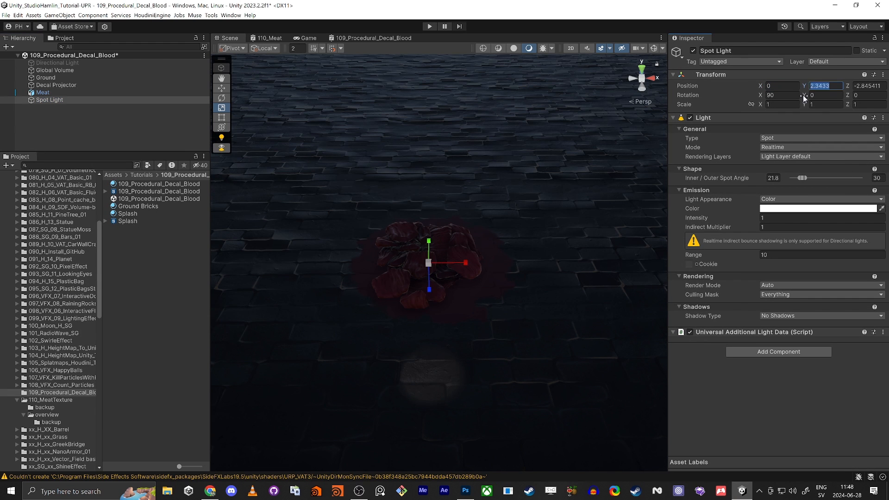
pyautogui.write('2')
pyautogui.press('Tab')
pyautogui.write('0')
pyautogui.press('Return')
# Set the spot light's intensity to about 3.61 and widen its outer spot angle to about 94.
pyautogui.moveTo(384, 166); pyautogui.dragTo(420, 209, button='right')
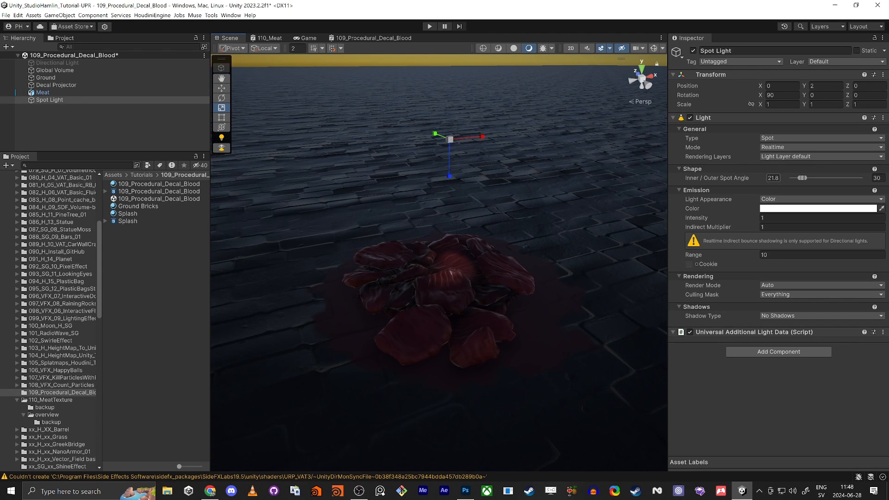
pyautogui.moveTo(690, 216); pyautogui.dragTo(740, 216)
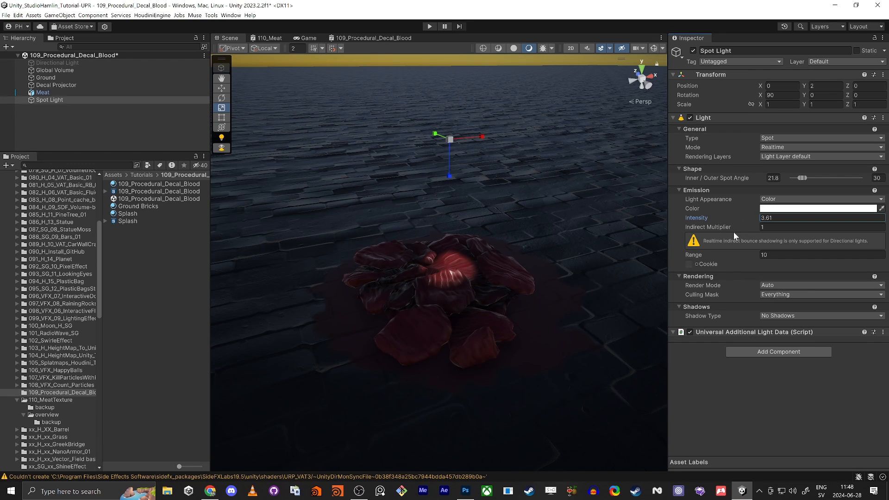
pyautogui.moveTo(804, 178); pyautogui.dragTo(830, 177)
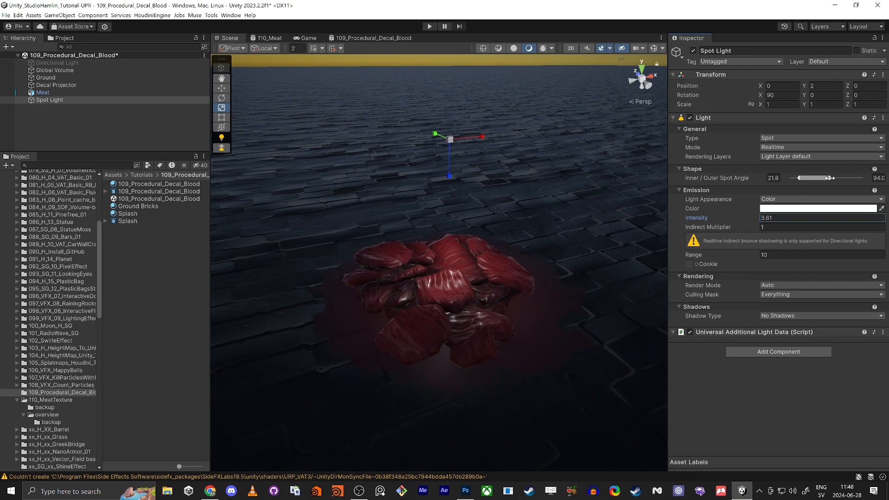
# Raise the spot light higher above the meat and increase its intensity further.
pyautogui.moveTo(805, 88); pyautogui.dragTo(823, 91)
pyautogui.moveTo(732, 219); pyautogui.dragTo(814, 210)
pyautogui.moveTo(466, 250); pyautogui.dragTo(580, 207, button='right')
pyautogui.press('s')
# Try a Surface Inputs tiling of 100 on the Ground's brick material, and settle on 75 for X and Y.
pyautogui.click(581, 207)
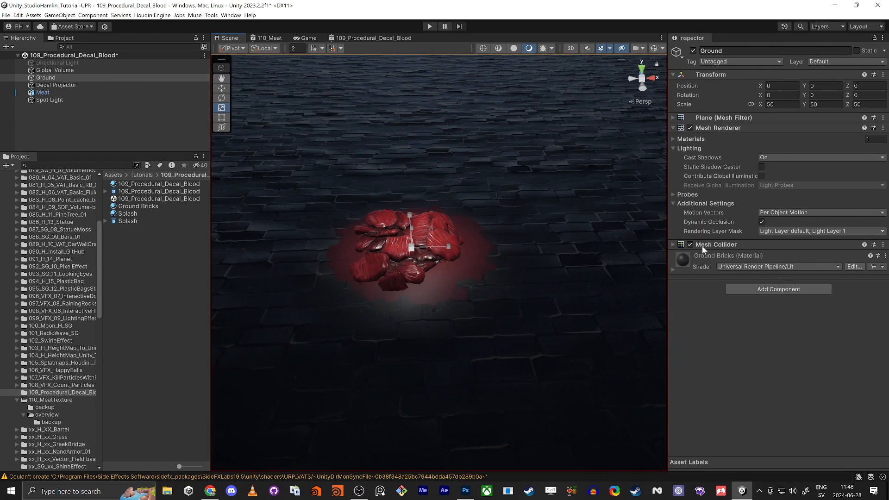
pyautogui.click(672, 271)
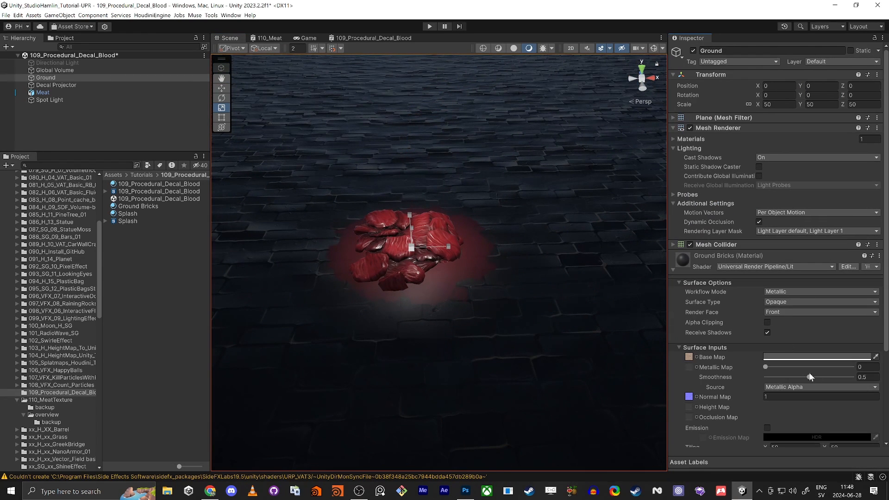
pyautogui.scroll(-5, 809, 372)
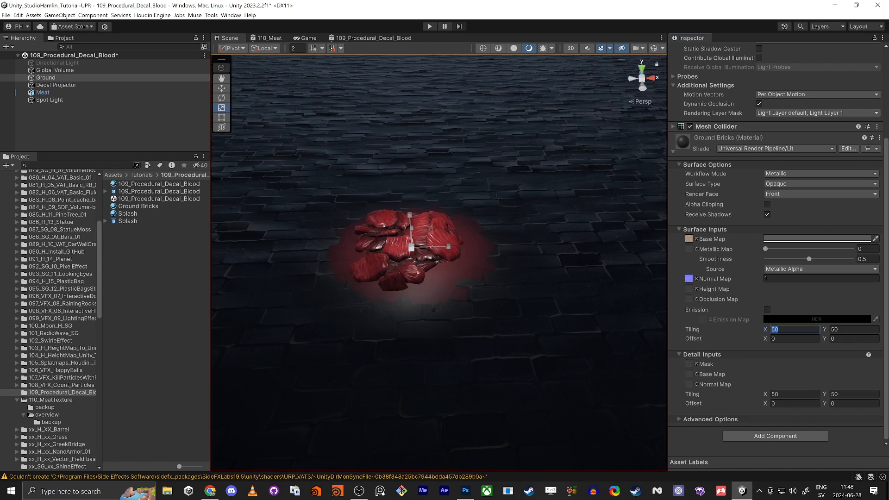
pyautogui.write('100')
pyautogui.press('Tab')
pyautogui.write('100')
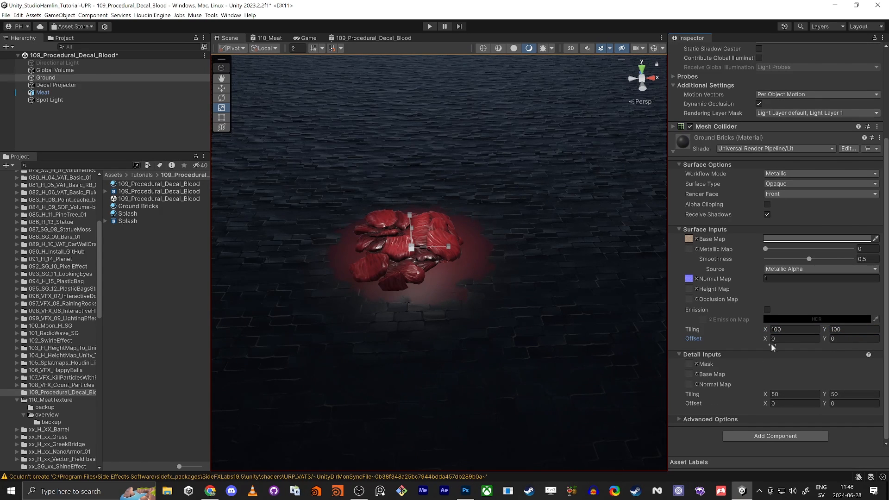
pyautogui.write('75')
pyautogui.press('Tab')
pyautogui.write('75')
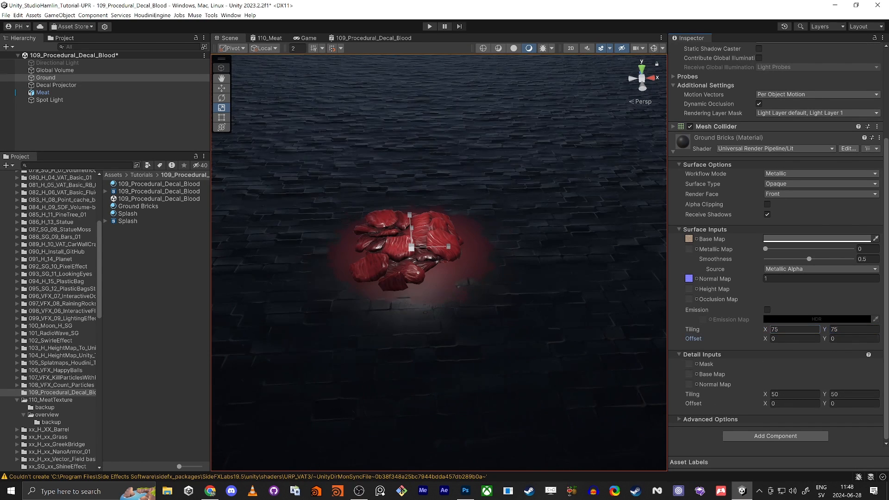
pyautogui.moveTo(316, 214); pyautogui.dragTo(293, 222, button='right')
pyautogui.click(86, 125)
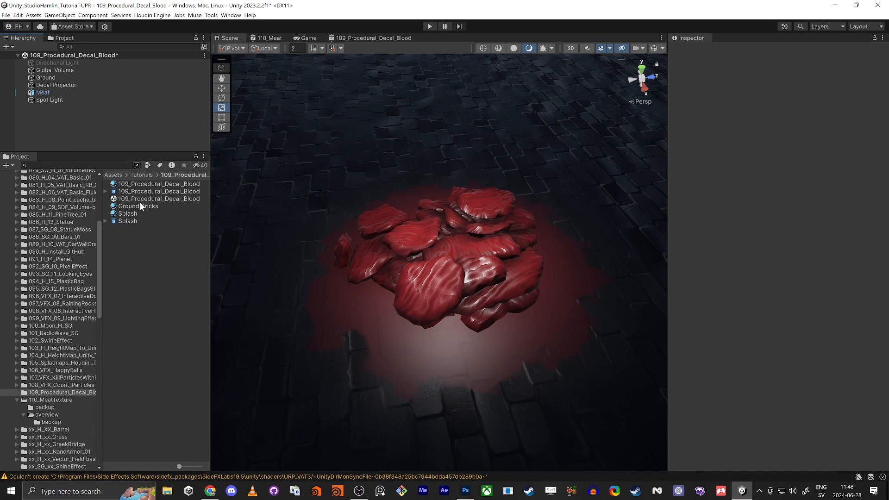
# Open the Splash shader graph, examine its Fragment connections, and return to the scene.
pyautogui.click(132, 215)
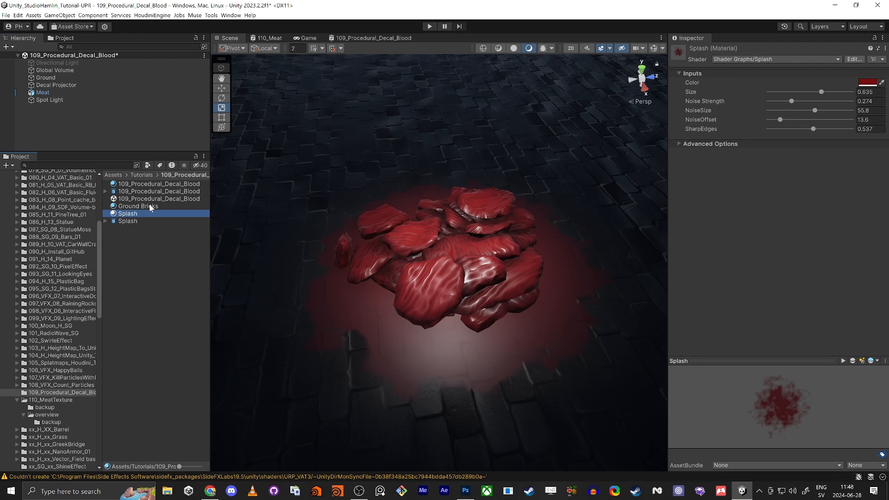
pyautogui.doubleClick(132, 221)
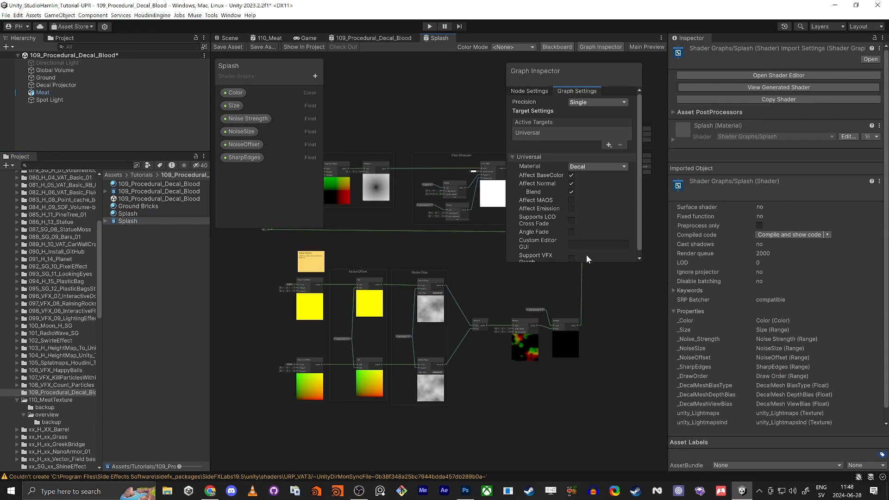
pyautogui.scroll(6, 453, 122)
pyautogui.scroll(5, 360, 387)
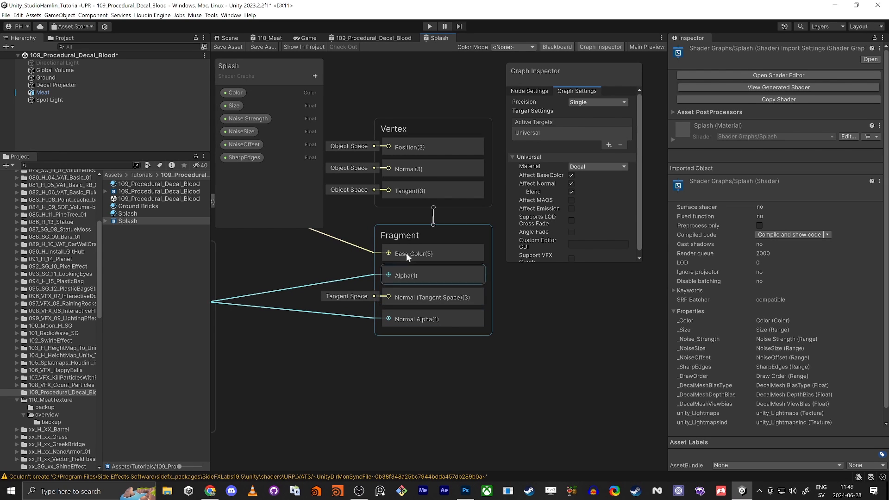
pyautogui.scroll(-1, 398, 252)
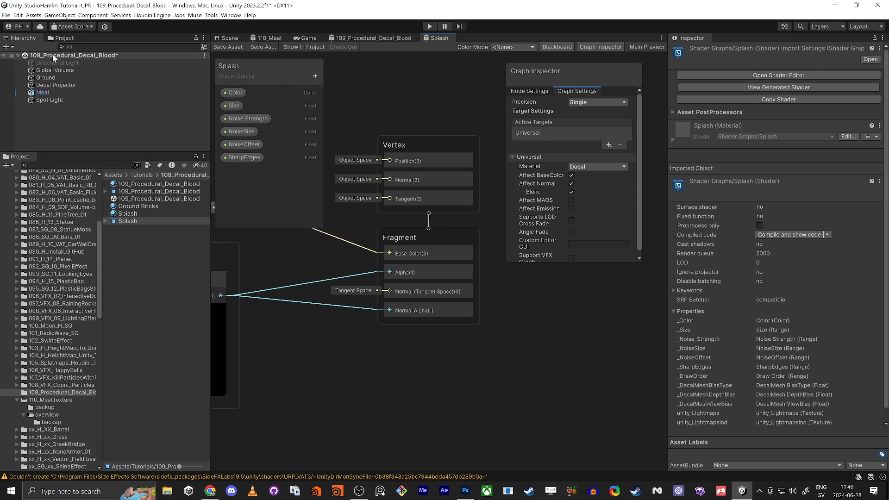
pyautogui.click(227, 38)
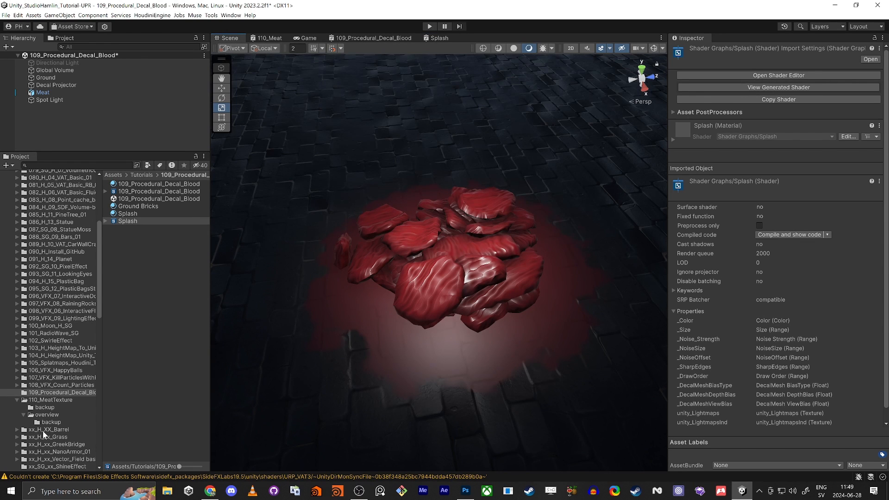
# Add the VFX_02_InsectsSwarm effect from the 110_MeatTexture overview folder to the scene.
pyautogui.click(29, 401)
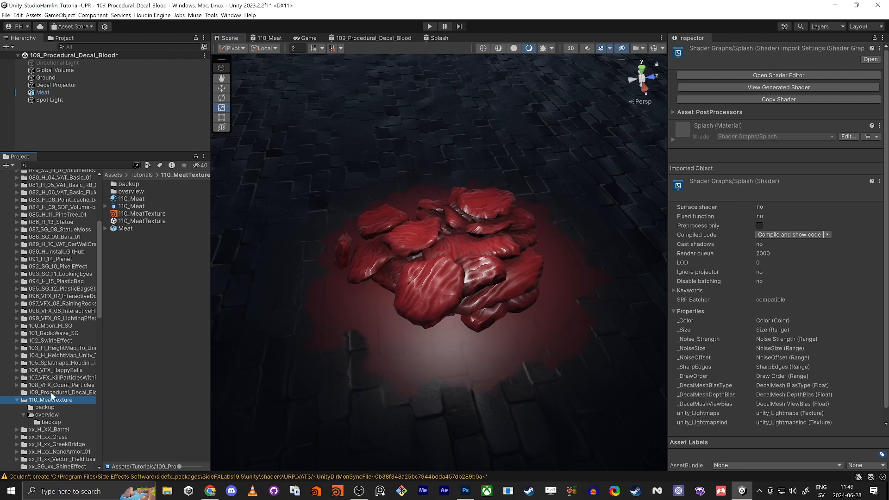
pyautogui.click(46, 415)
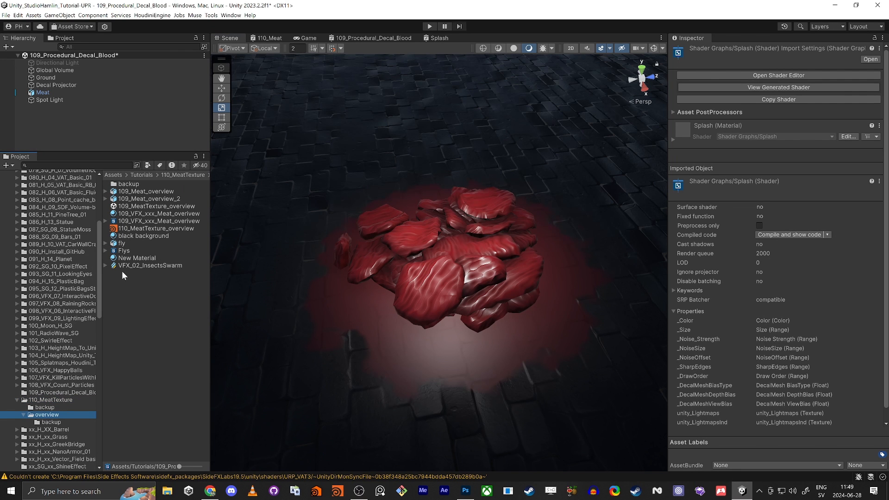
pyautogui.moveTo(134, 267); pyautogui.dragTo(93, 122)
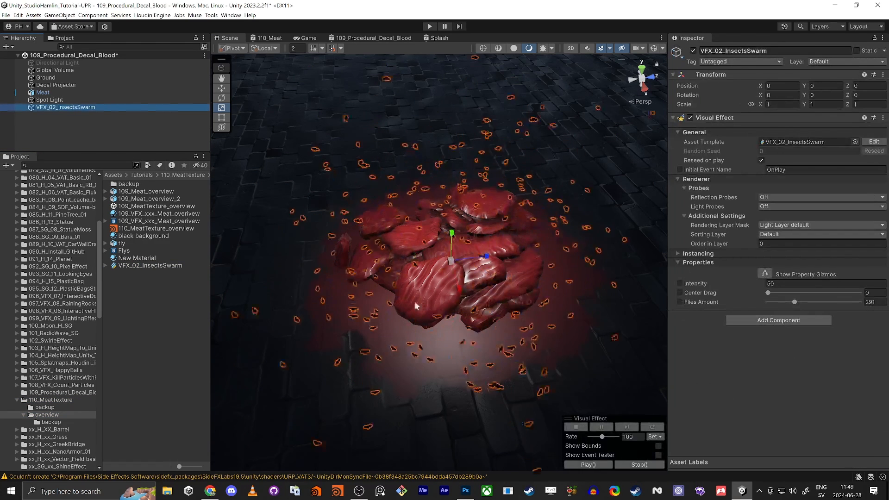
pyautogui.click(96, 137)
pyautogui.moveTo(440, 325); pyautogui.dragTo(444, 290, button='right')
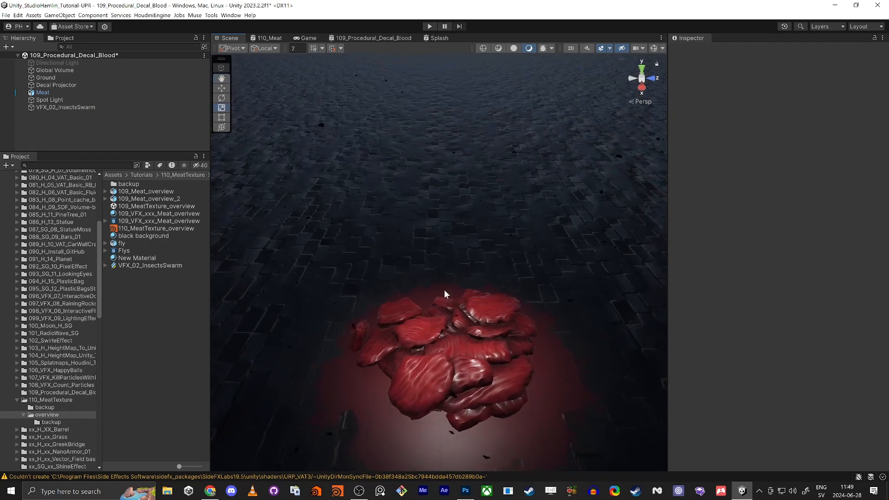
# Lower the smoothness of the Ground Bricks material on the Ground to about 0.084.
pyautogui.click(310, 245)
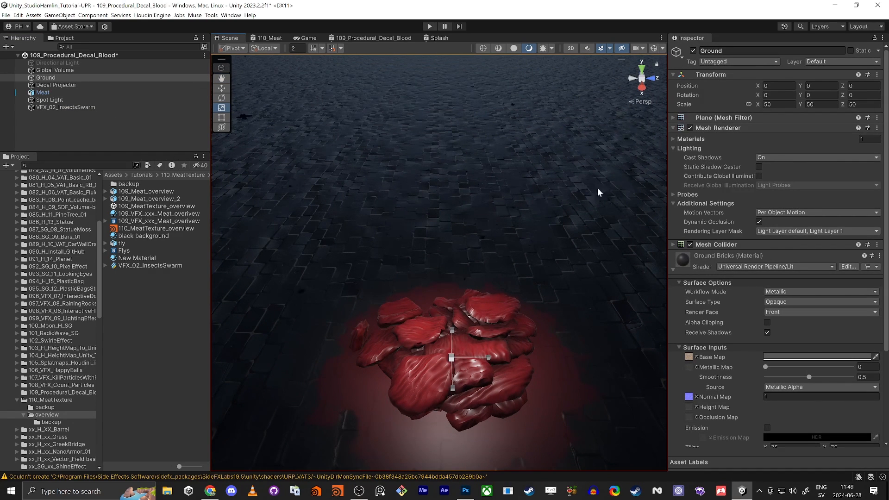
pyautogui.moveTo(810, 377); pyautogui.dragTo(774, 377)
pyautogui.keyDown('alt'); pyautogui.moveTo(551, 343); pyautogui.dragTo(484, 371); pyautogui.keyUp('alt')
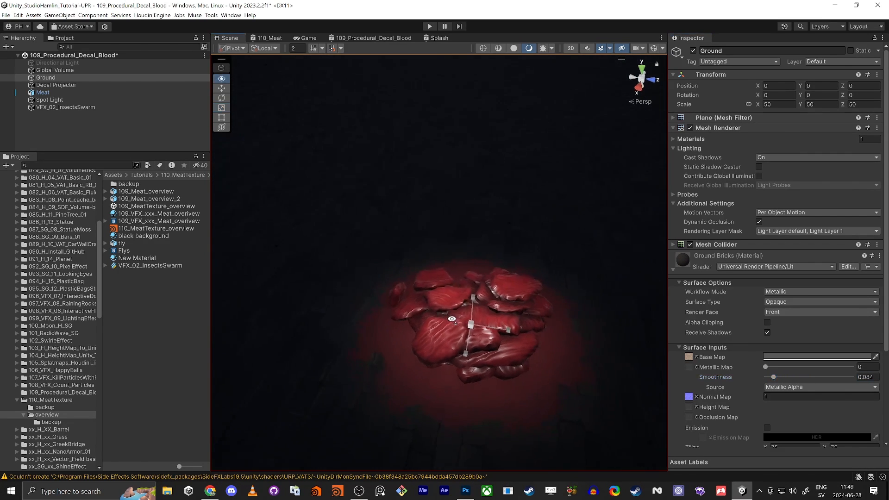
pyautogui.moveTo(478, 389); pyautogui.dragTo(468, 324, button='middle')
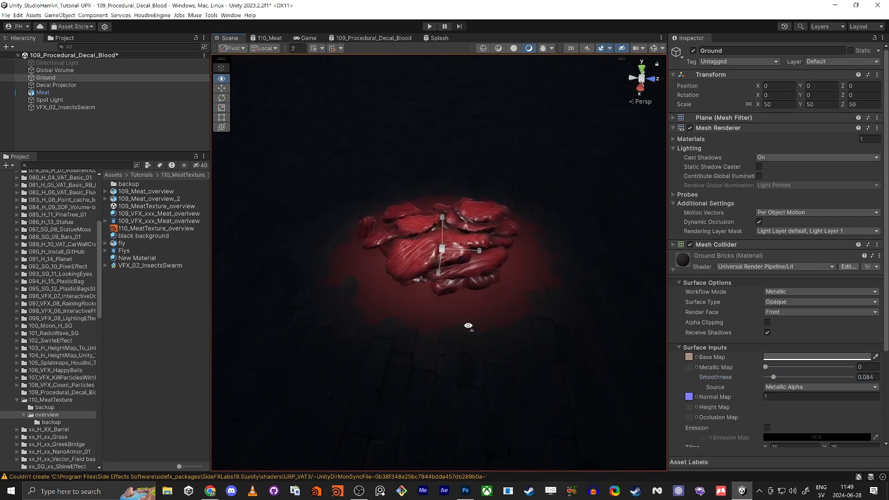
# Set the insect swarm's Flies Amount to about 504 and its Center Drag to about 1.06.
pyautogui.click(65, 107)
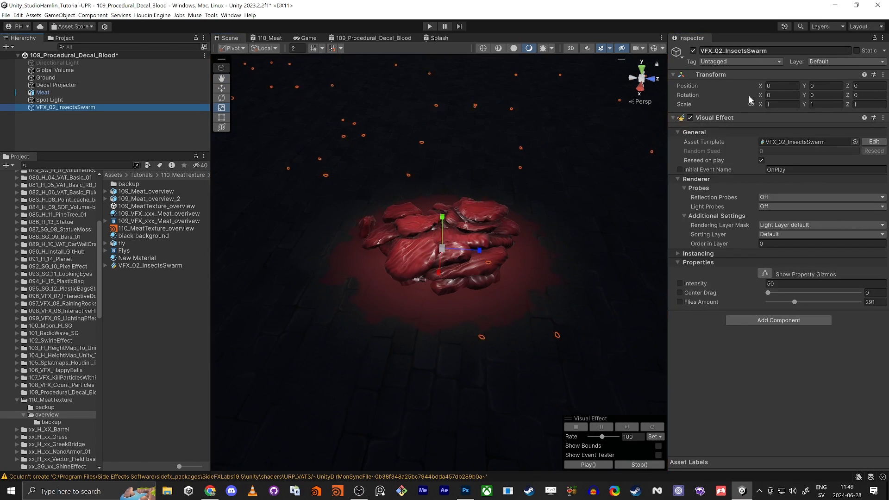
pyautogui.click(814, 302)
pyautogui.moveTo(768, 293); pyautogui.dragTo(778, 297)
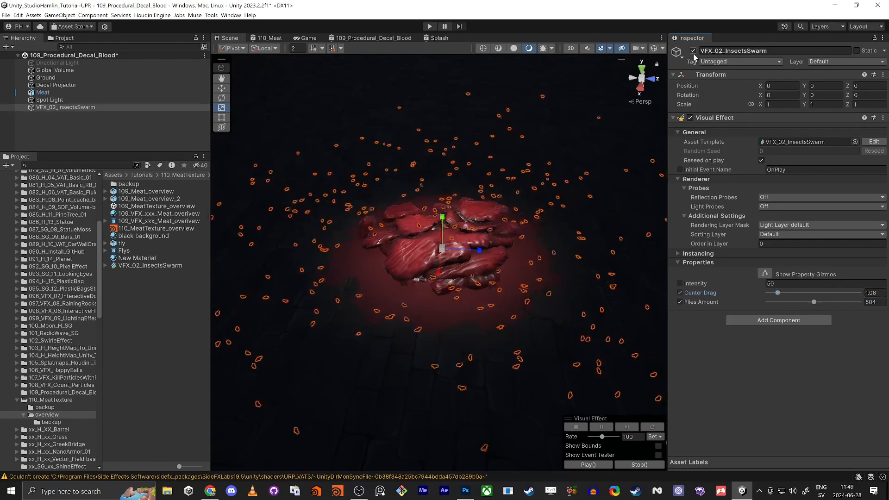
pyautogui.click(366, 294)
# Frame the meat with its blood decal and flies, and maximize the Scene view to examine the result.
pyautogui.moveTo(452, 327); pyautogui.dragTo(390, 353, button='right')
pyautogui.press('w')
pyautogui.press('s')
pyautogui.hotkey('shift', 'space')
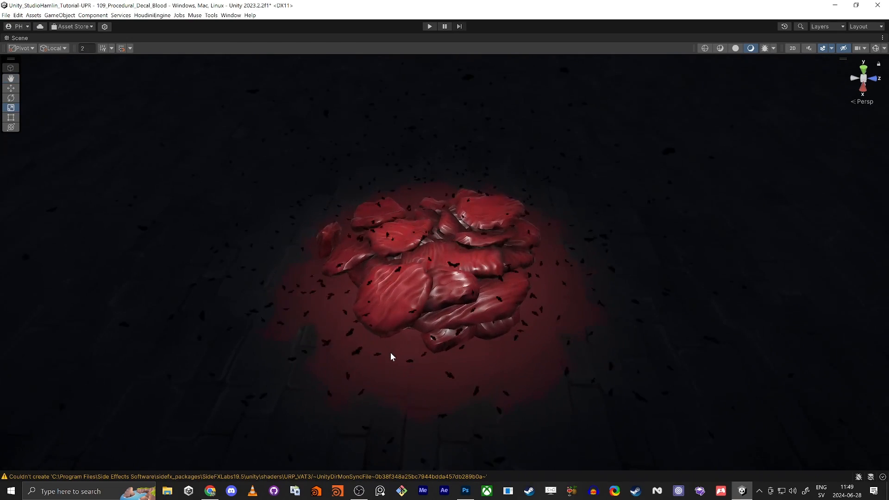